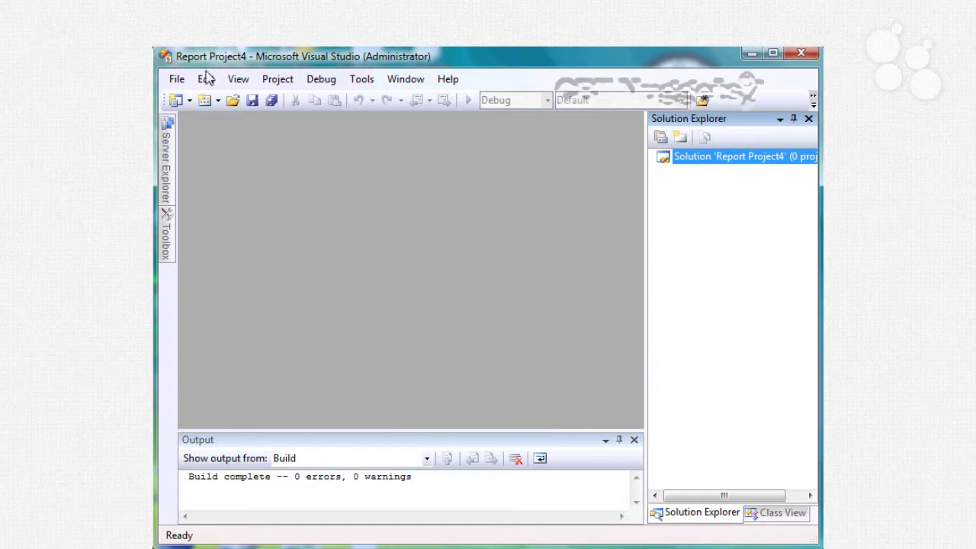
# Step: Start a new project from the File menu
pyautogui.click(179, 80)
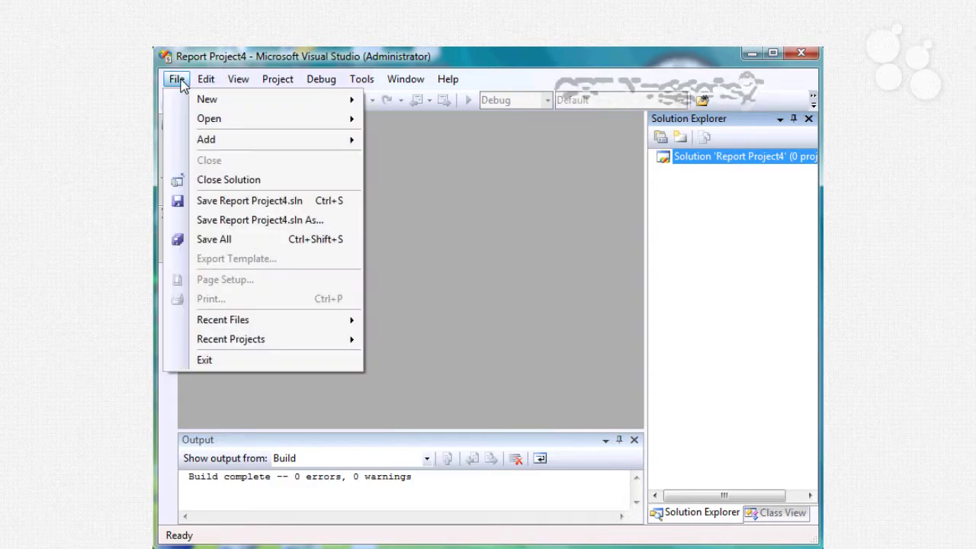
pyautogui.moveTo(321, 79)
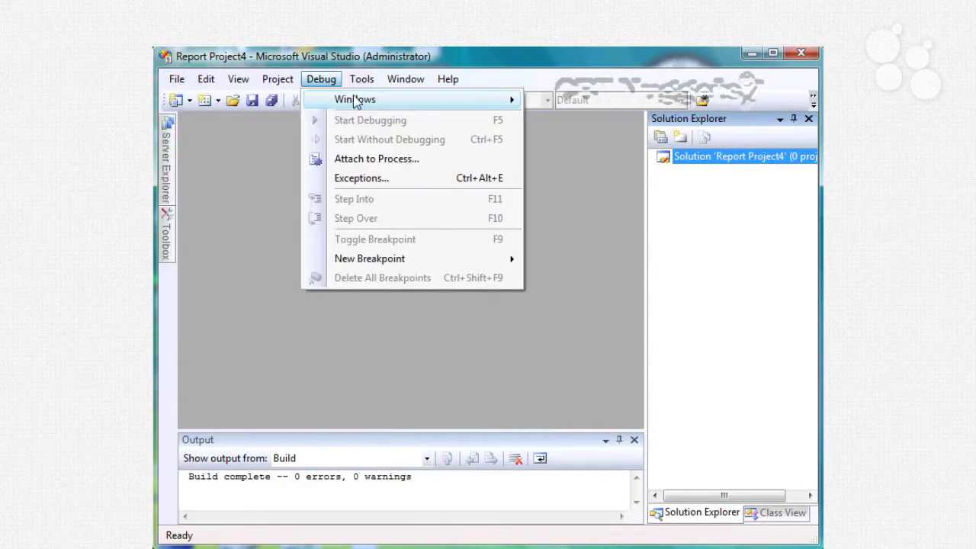
pyautogui.click(182, 84)
pyautogui.click(182, 84)
pyautogui.moveTo(199, 100)
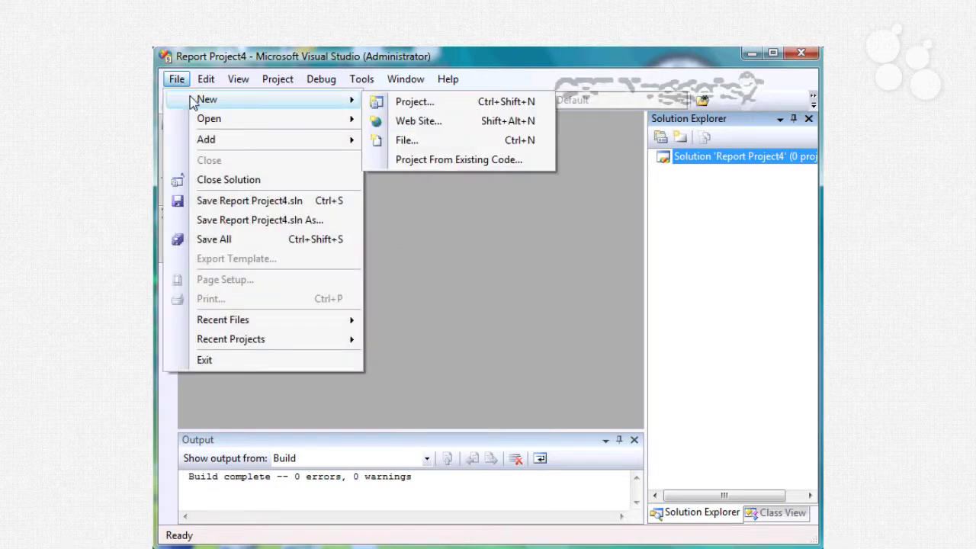
pyautogui.click(408, 100)
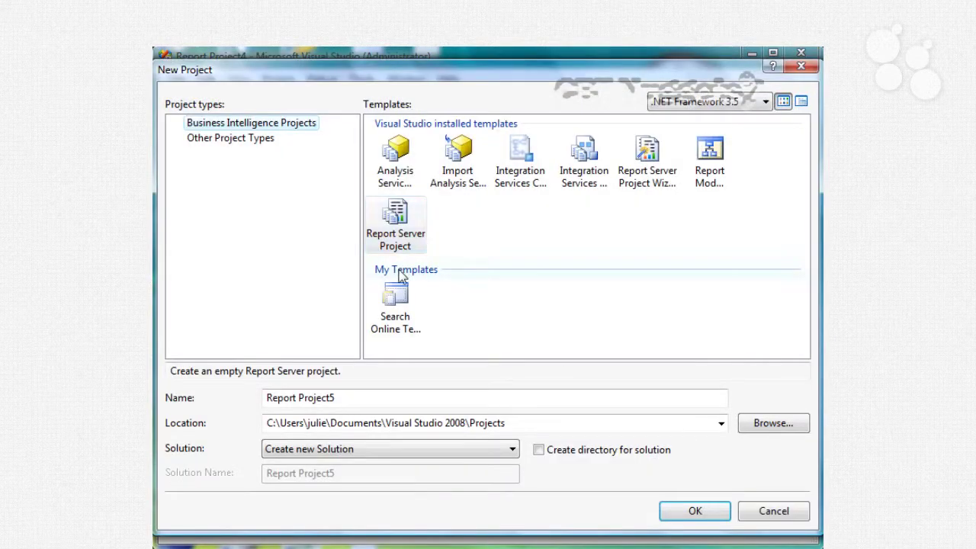
# Step: Name the Report Server project 'Reports Review' and create it
pyautogui.moveTo(383, 394); pyautogui.dragTo(181, 393)
pyautogui.write('Rep')
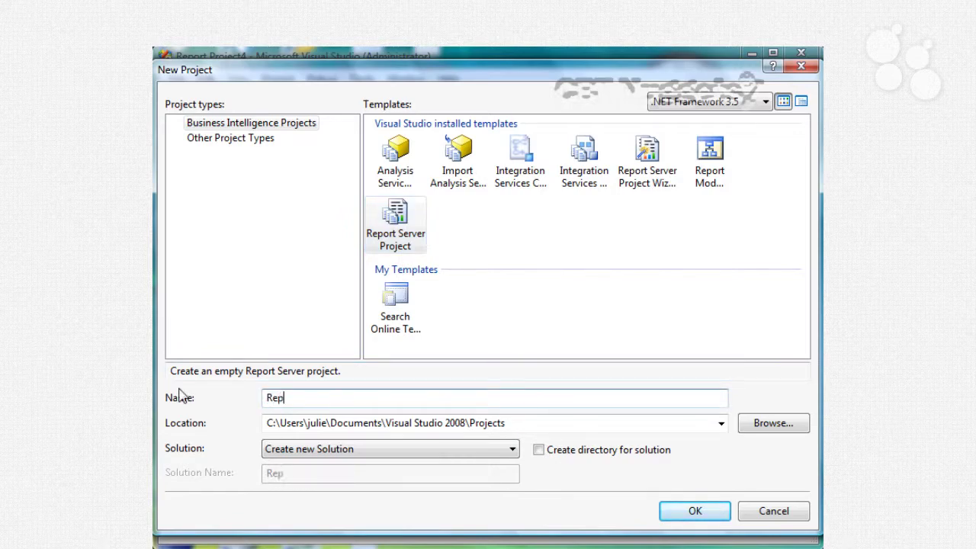
pyautogui.write('orts Review')
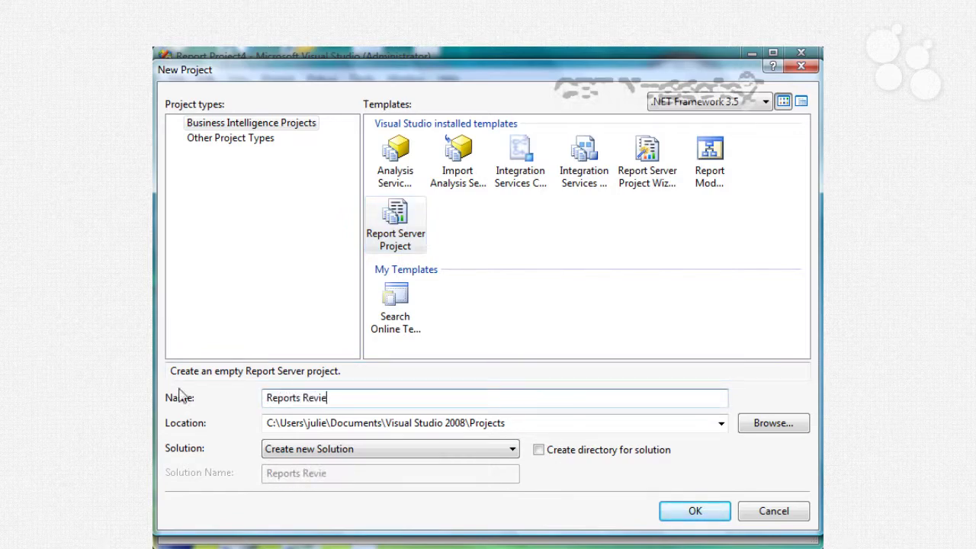
pyautogui.click(692, 513)
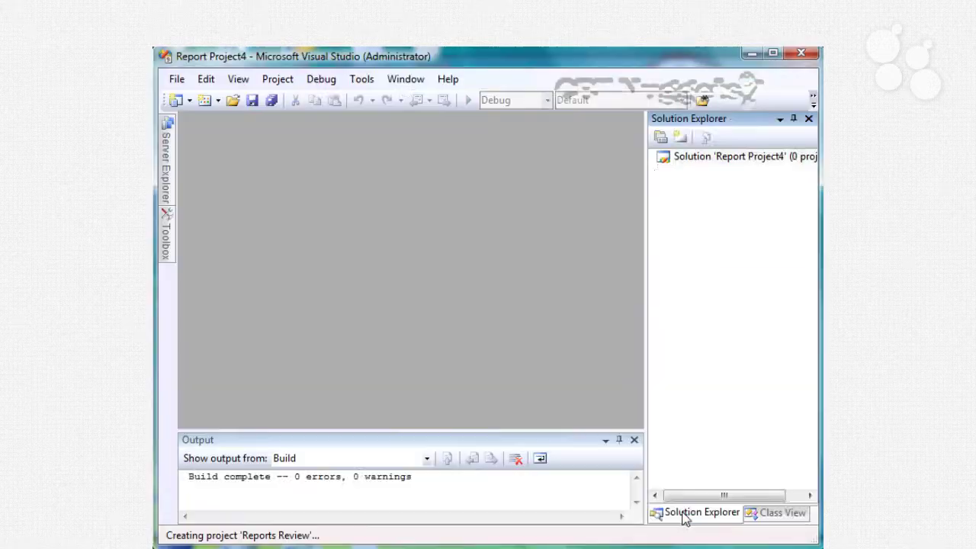
pyautogui.click(720, 189)
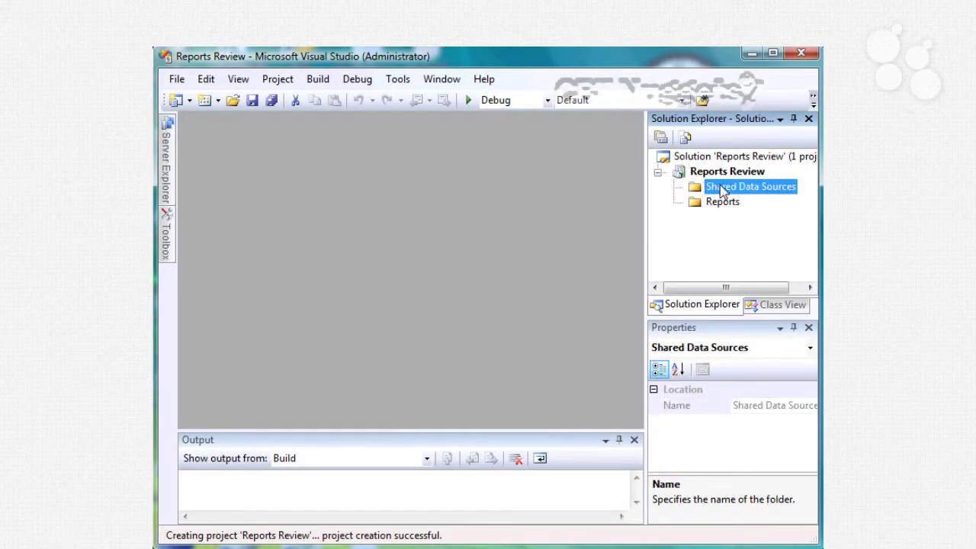
pyautogui.rightClick(718, 189)
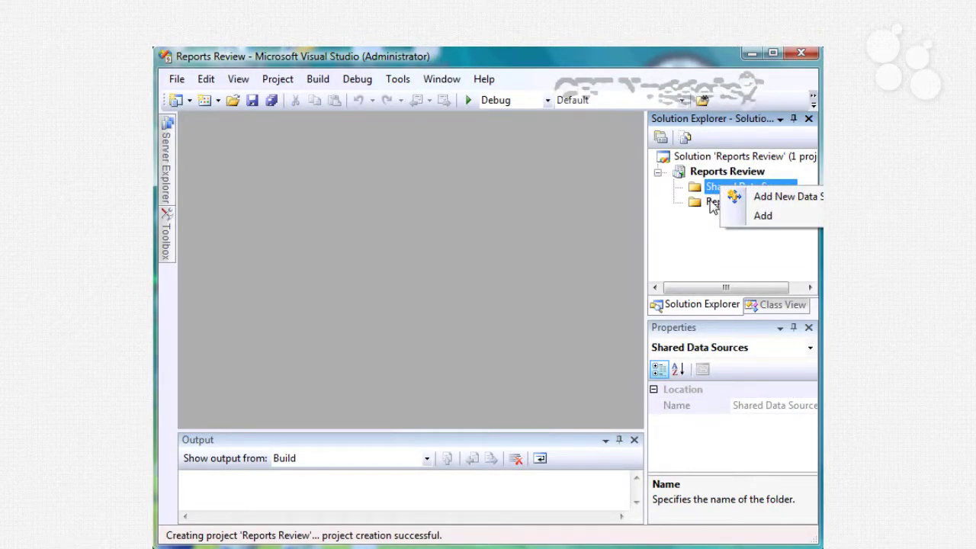
# Step: Add a new report to the Reports folder, keeping Microsoft SQL Server as the data source type
pyautogui.click(710, 201)
pyautogui.rightClick(710, 203)
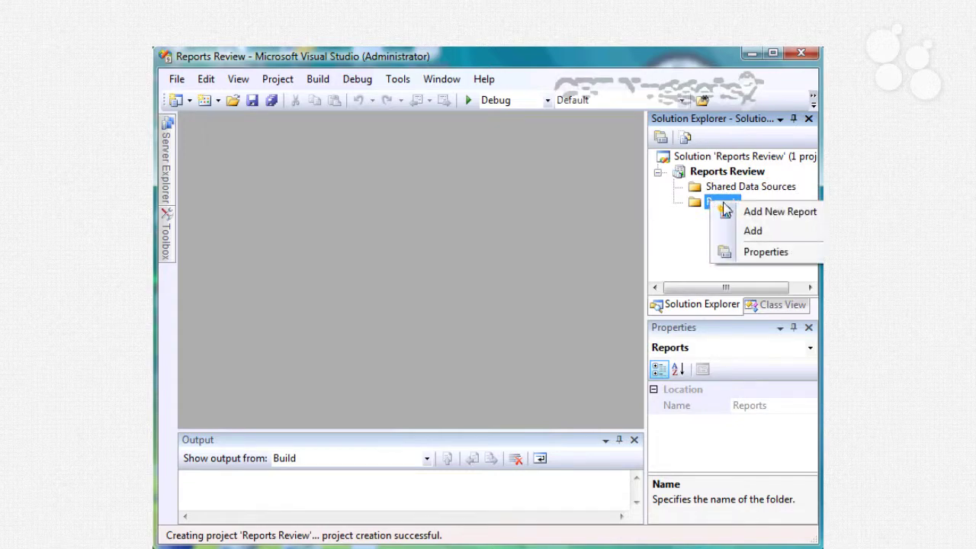
pyautogui.click(736, 214)
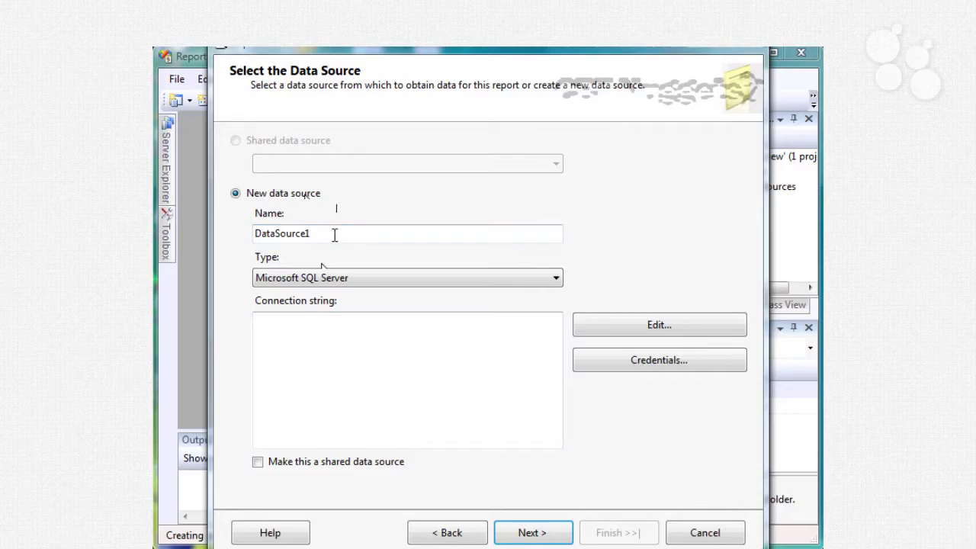
pyautogui.click(351, 276)
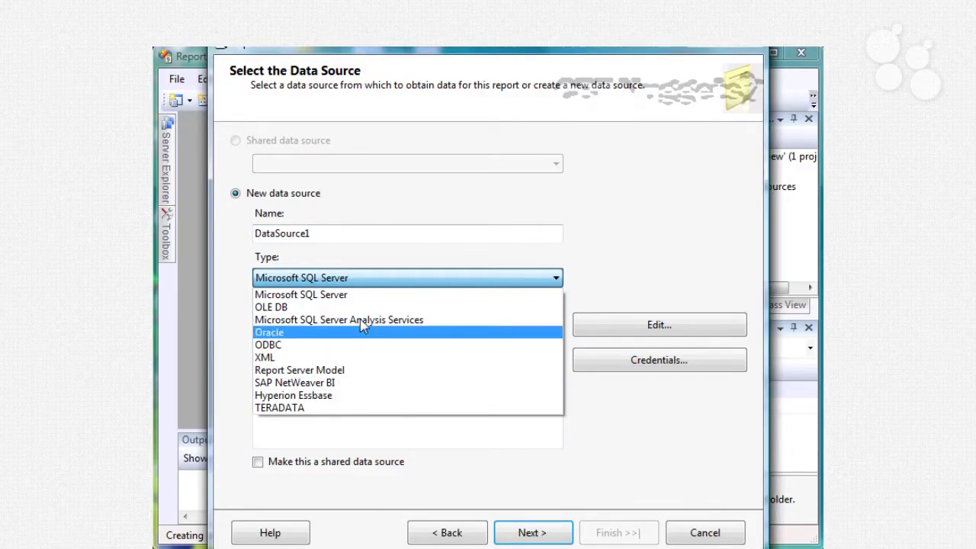
pyautogui.click(366, 294)
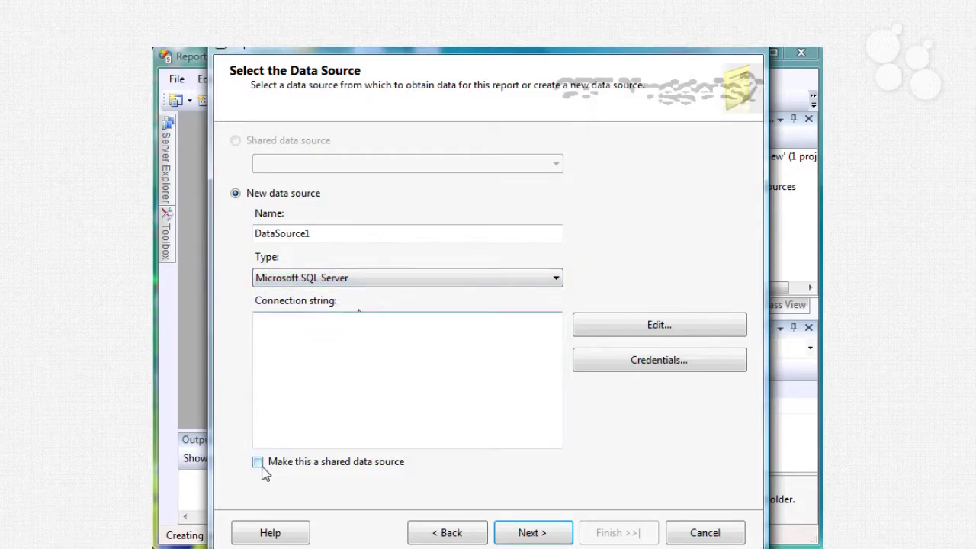
# Step: Enter the server name, choose AdventureWorksDW2008, test the connection, and continue to query design
pyautogui.click(639, 328)
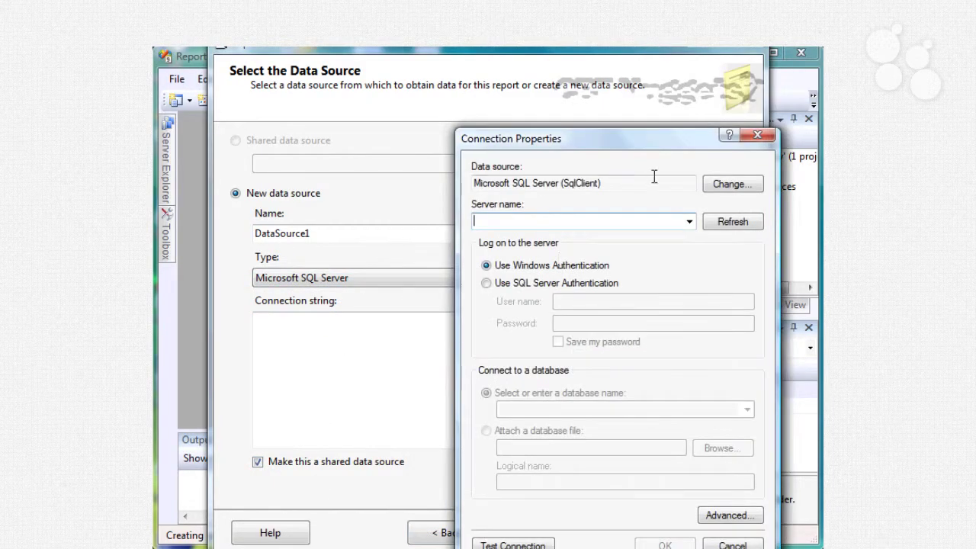
pyautogui.moveTo(660, 136); pyautogui.dragTo(585, 120)
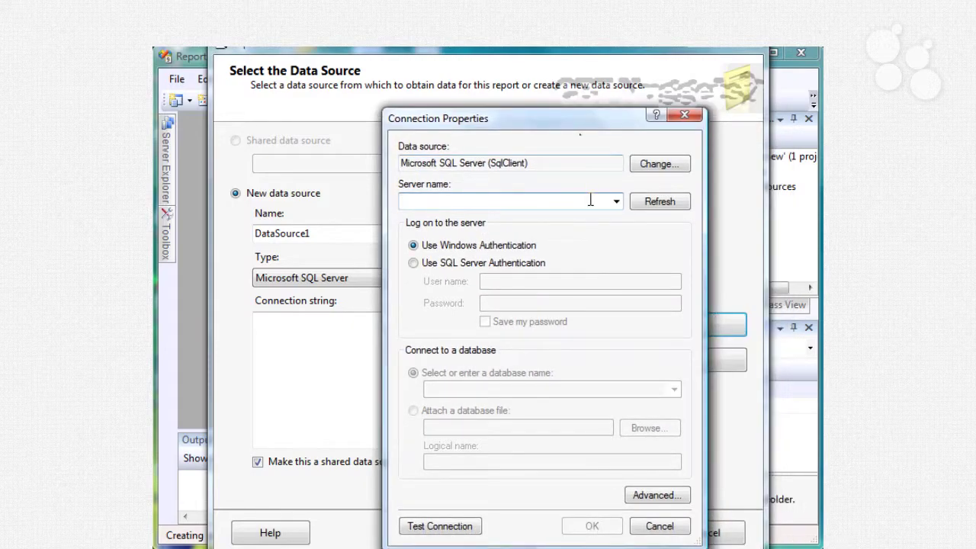
pyautogui.write('julie1')
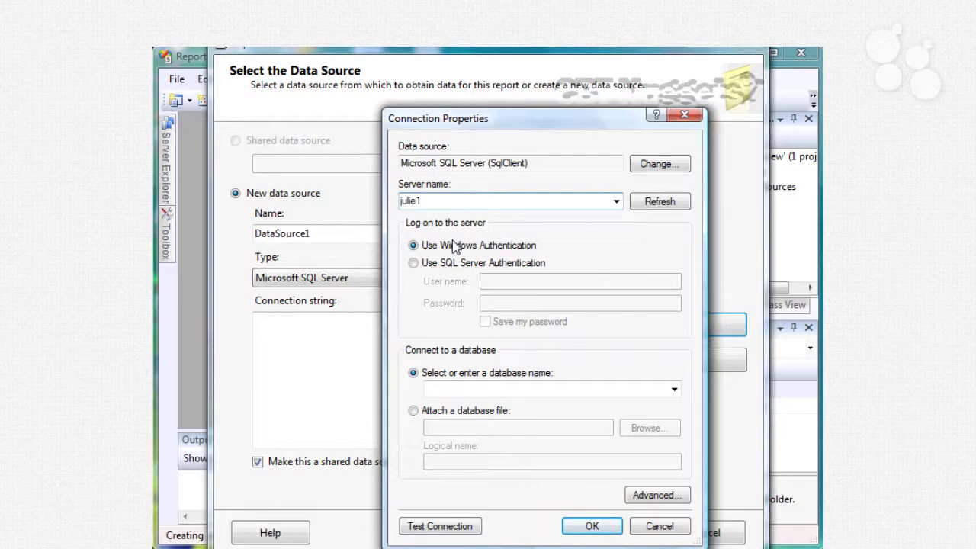
pyautogui.click(674, 389)
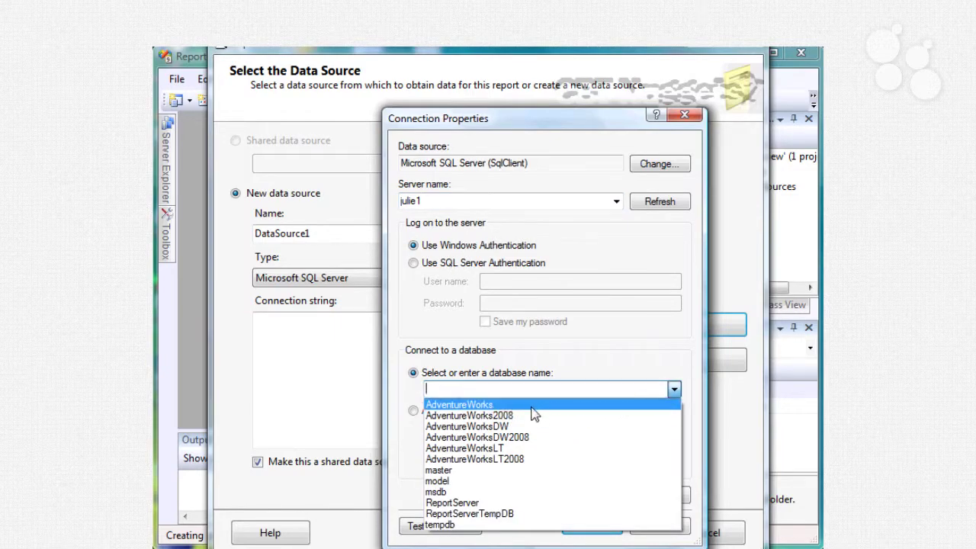
pyautogui.click(515, 437)
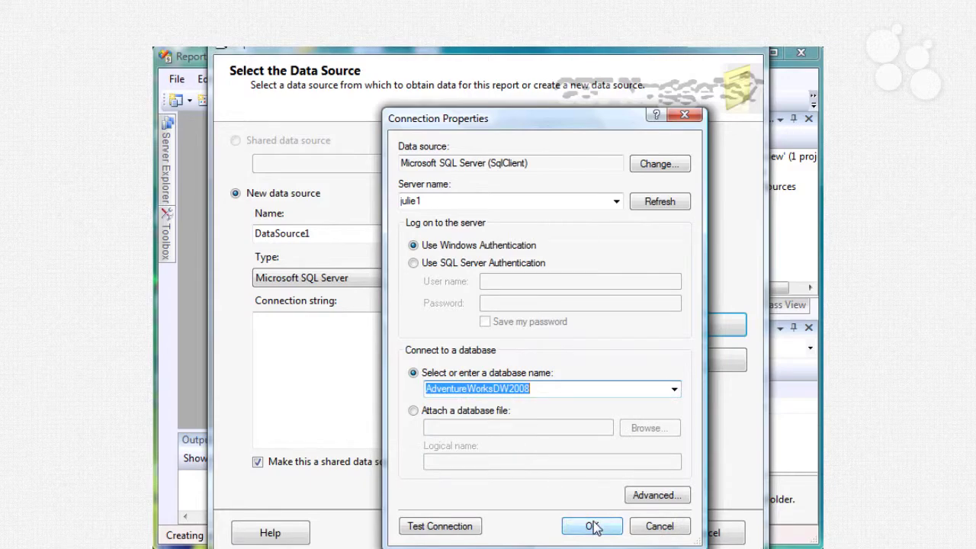
pyautogui.click(474, 528)
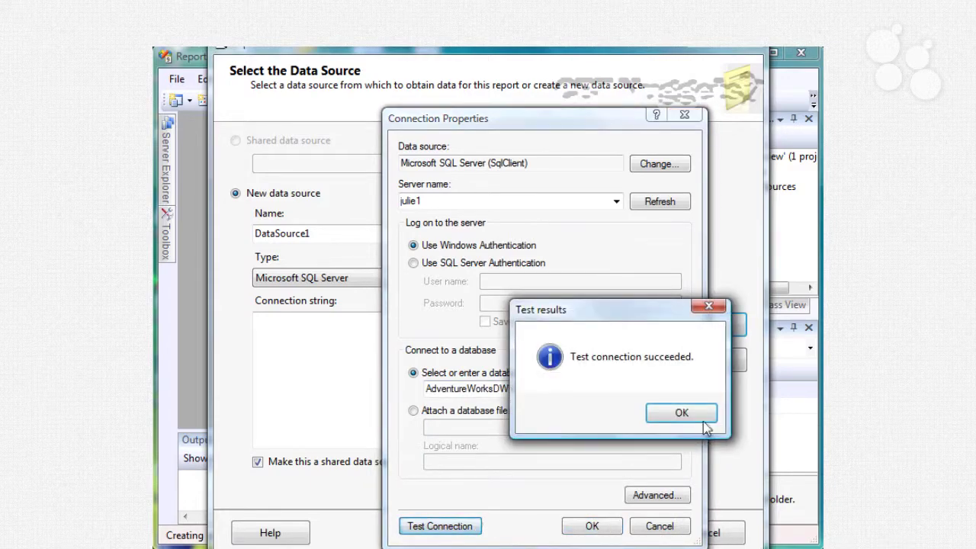
pyautogui.click(700, 414)
pyautogui.click(602, 529)
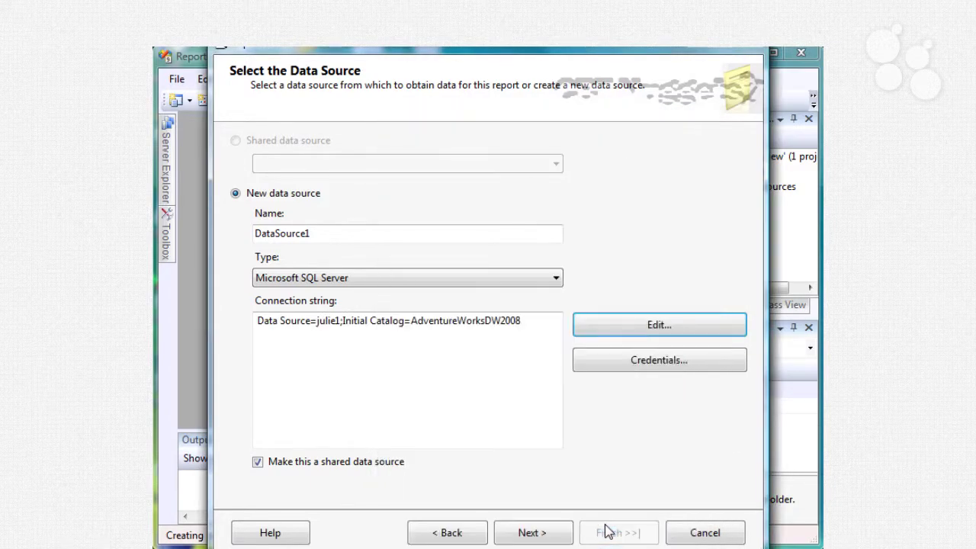
pyautogui.click(562, 531)
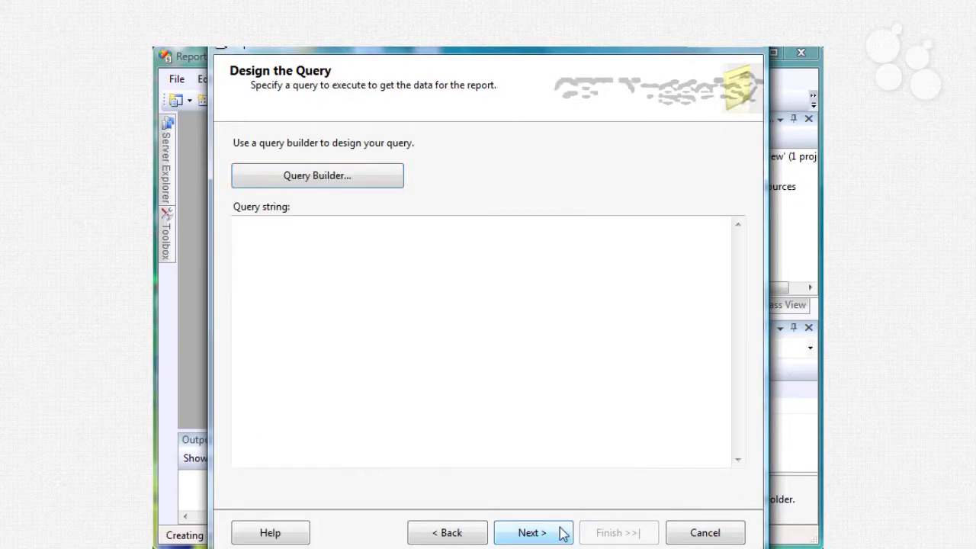
# Step: Open the Query Builder and add the DimGeography table
pyautogui.click(362, 177)
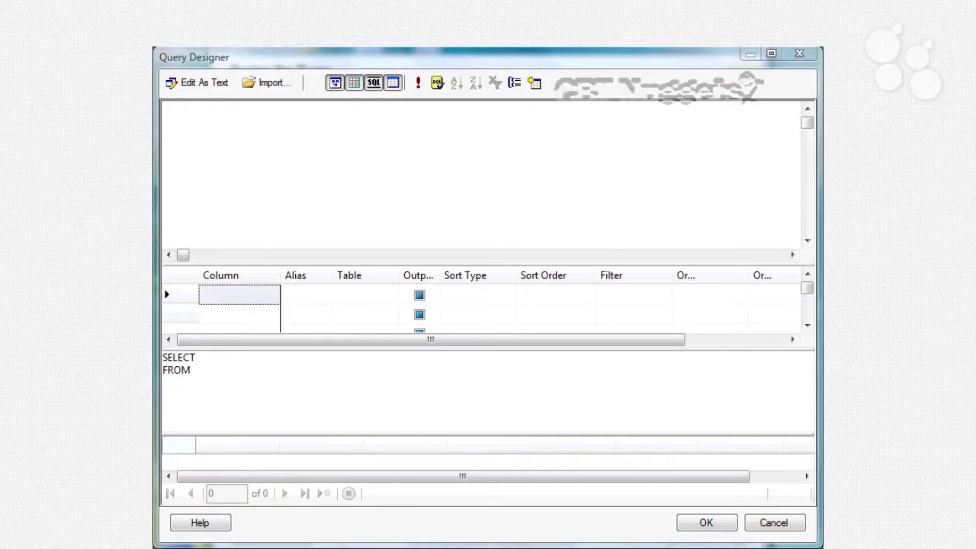
pyautogui.rightClick(429, 153)
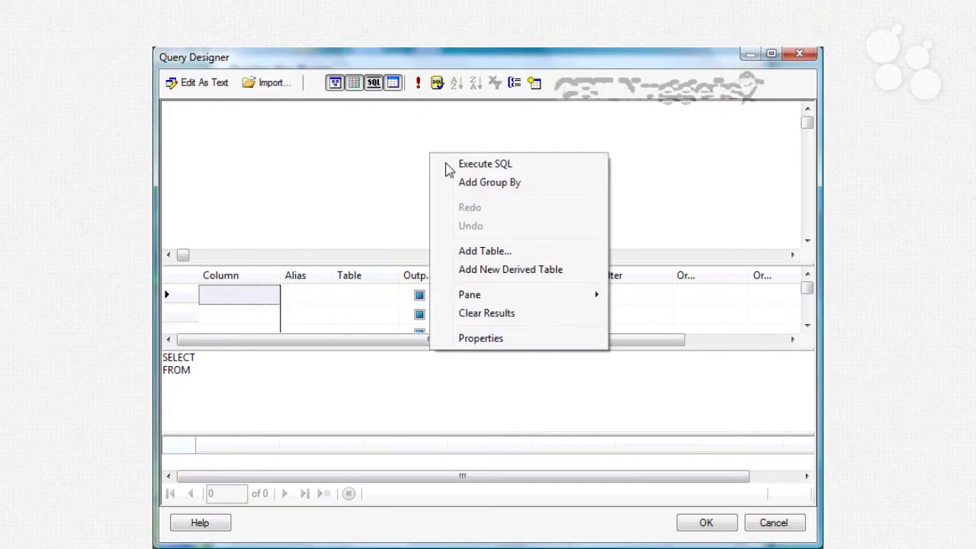
pyautogui.click(492, 252)
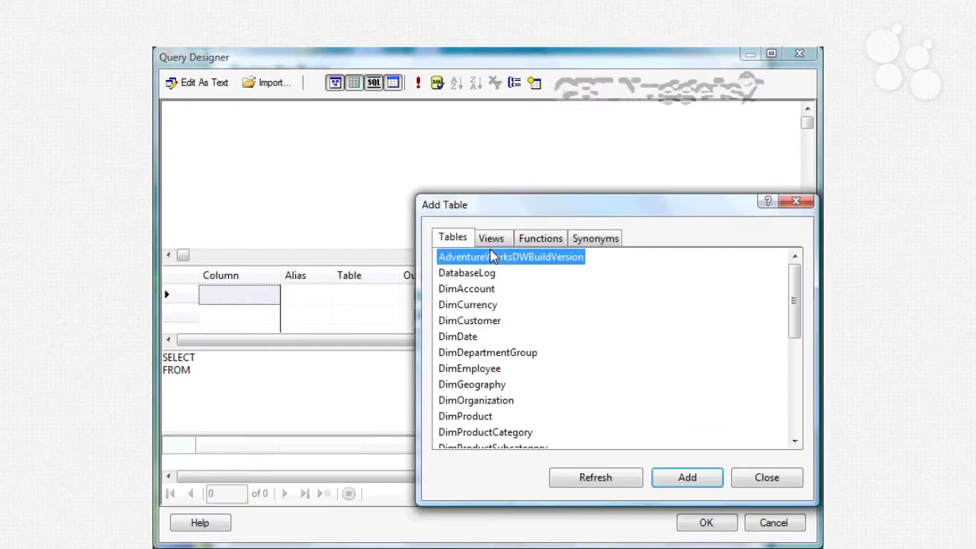
pyautogui.moveTo(561, 206); pyautogui.dragTo(460, 144)
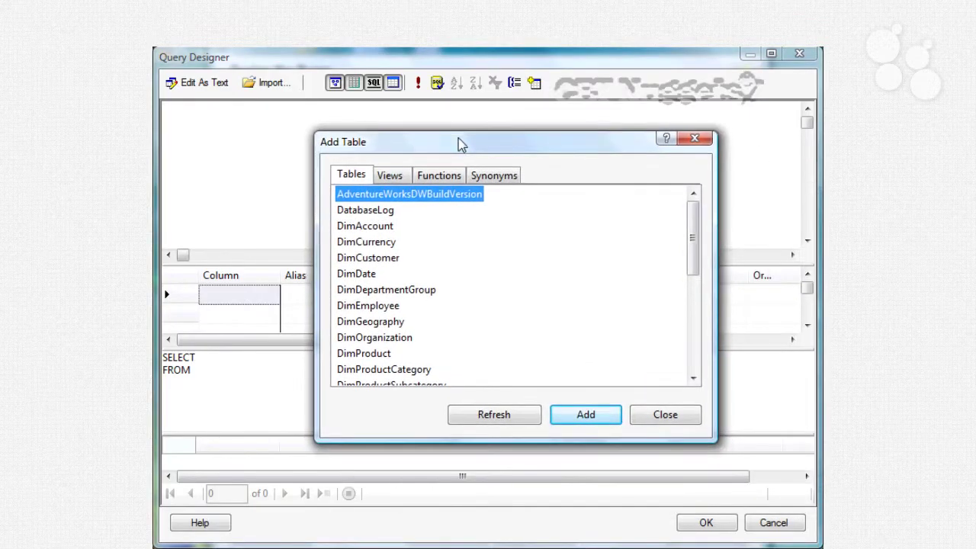
pyautogui.click(351, 323)
pyautogui.click(556, 415)
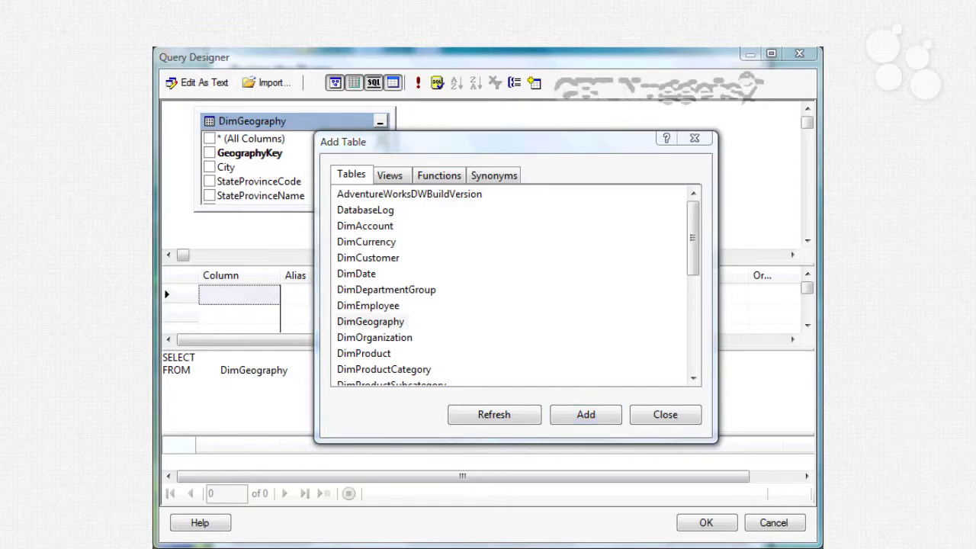
pyautogui.moveTo(692, 244); pyautogui.dragTo(690, 320)
# Step: Add the FactInternetSales and DimCustomer tables, then close the table list
pyautogui.click(402, 322)
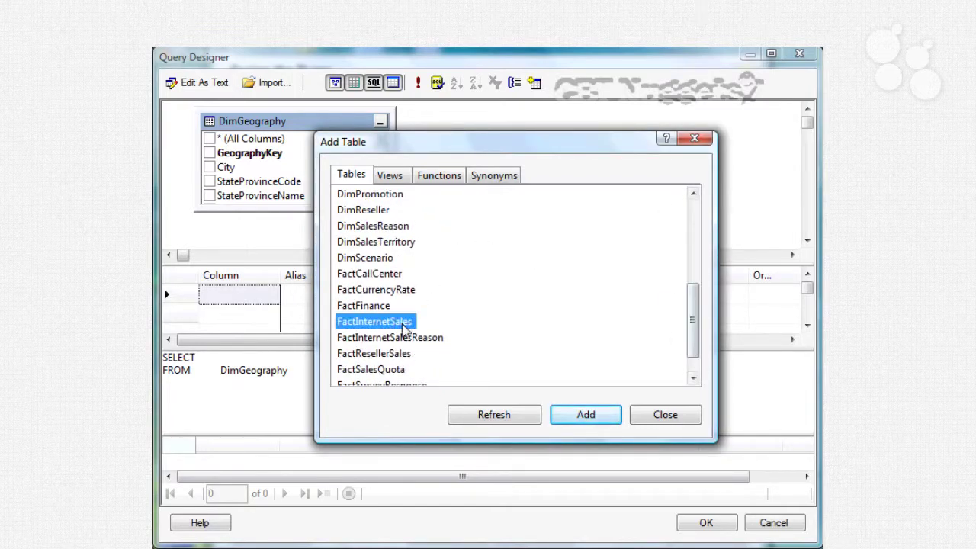
pyautogui.click(568, 416)
pyautogui.moveTo(548, 147); pyautogui.dragTo(553, 299)
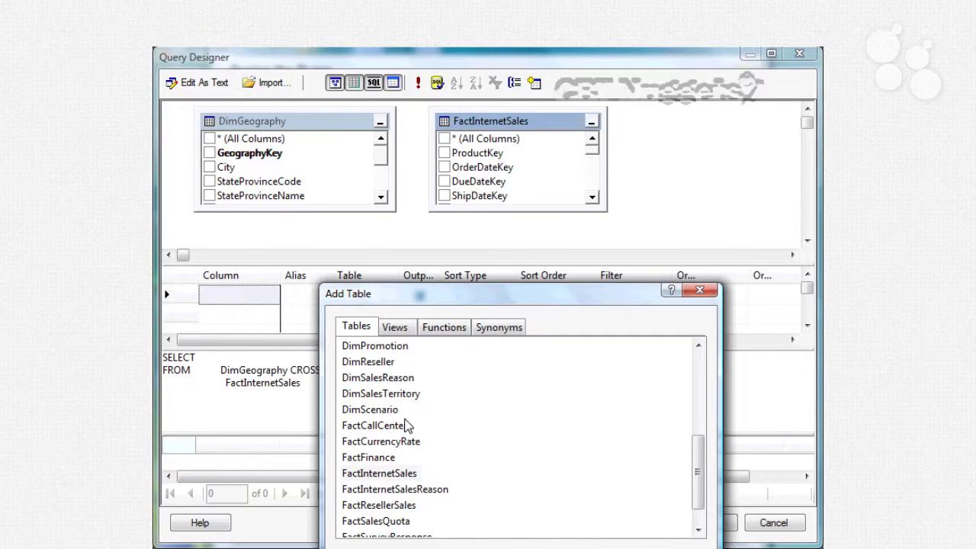
pyautogui.moveTo(691, 466); pyautogui.dragTo(688, 409)
pyautogui.click(408, 347)
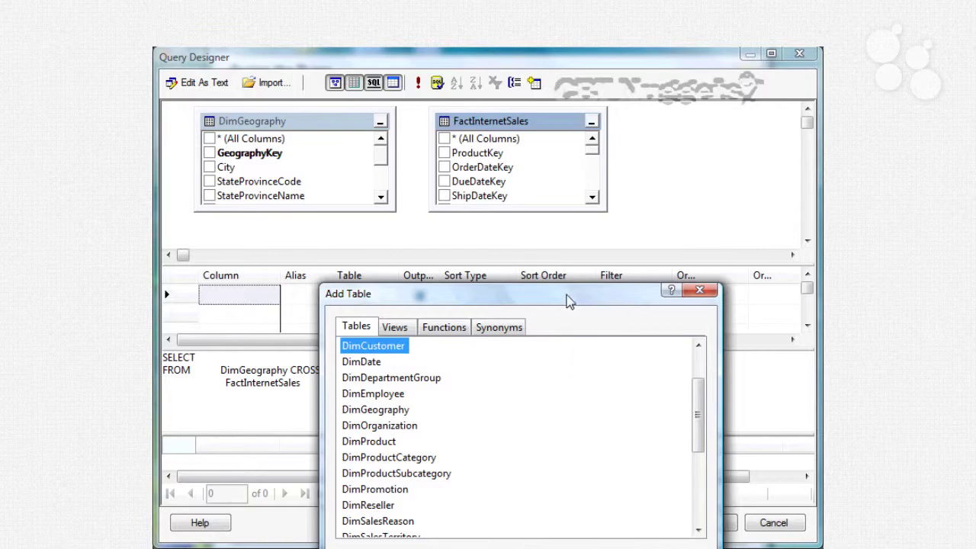
pyautogui.moveTo(568, 300); pyautogui.dragTo(555, 246)
pyautogui.click(577, 510)
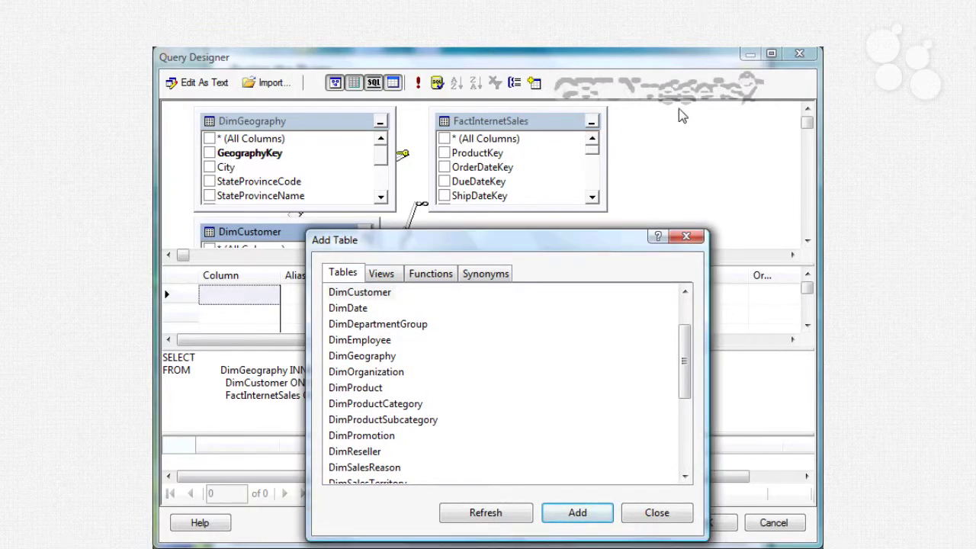
pyautogui.click(652, 512)
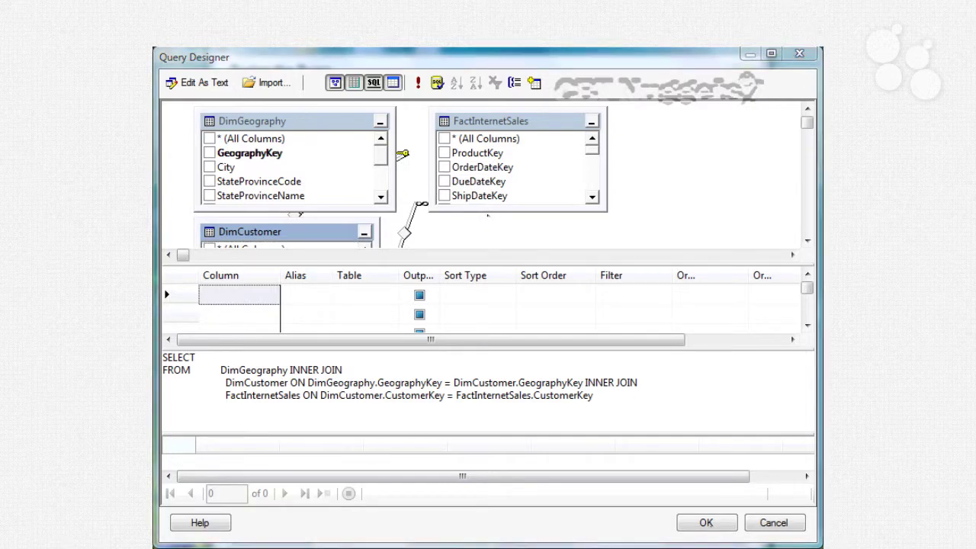
# Step: Select EnglishCountryRegionName, StateProvinceName and City from DimGeography as output columns
pyautogui.click(382, 197)
pyautogui.click(381, 198)
pyautogui.click(381, 198)
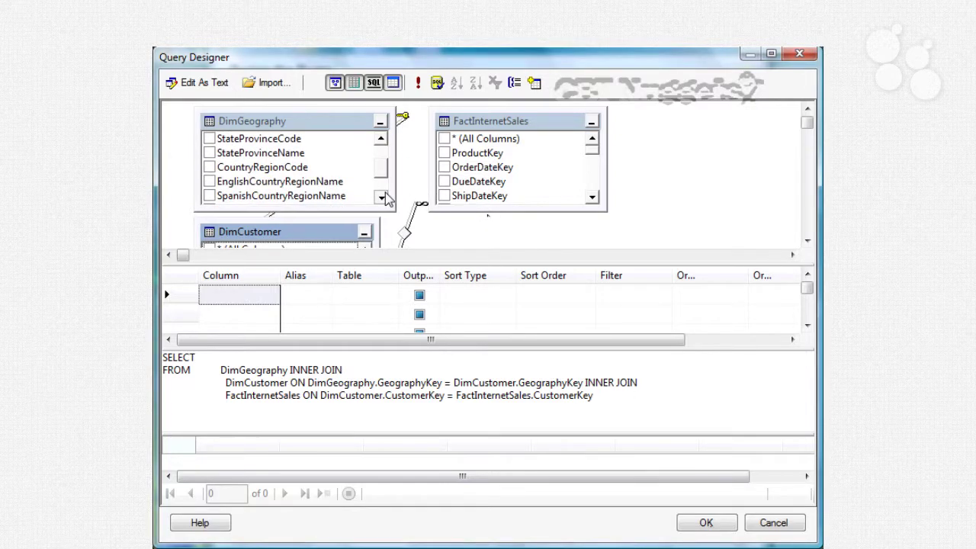
pyautogui.click(209, 182)
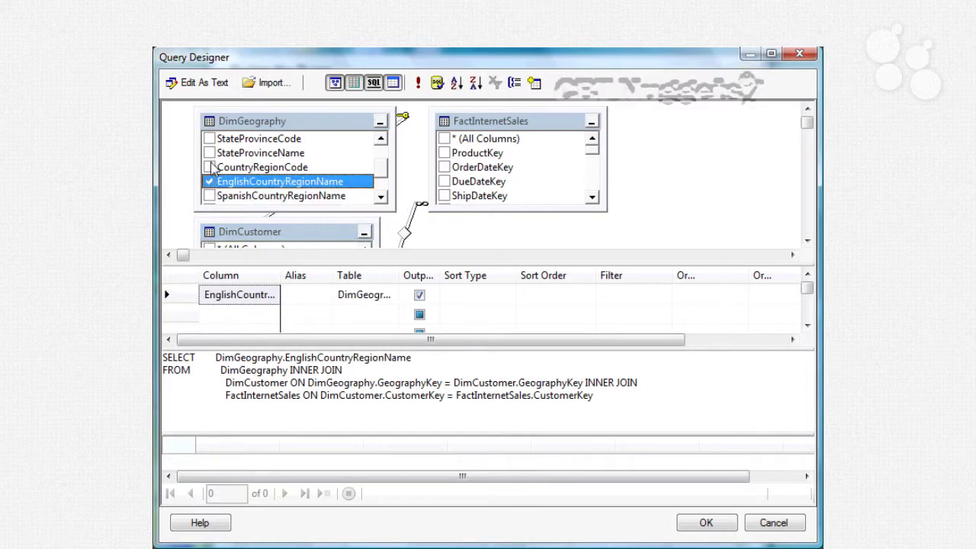
pyautogui.click(209, 153)
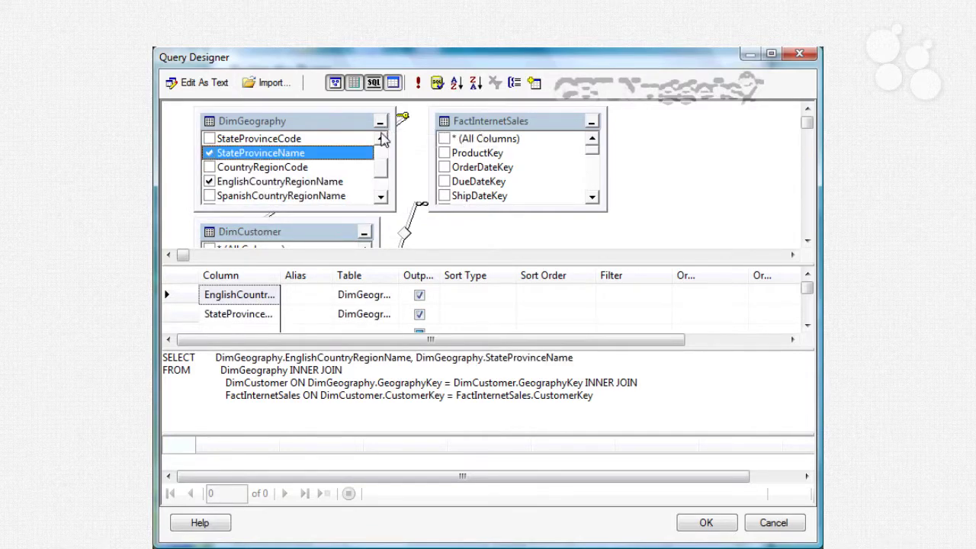
pyautogui.click(380, 138)
pyautogui.click(381, 138)
pyautogui.click(210, 154)
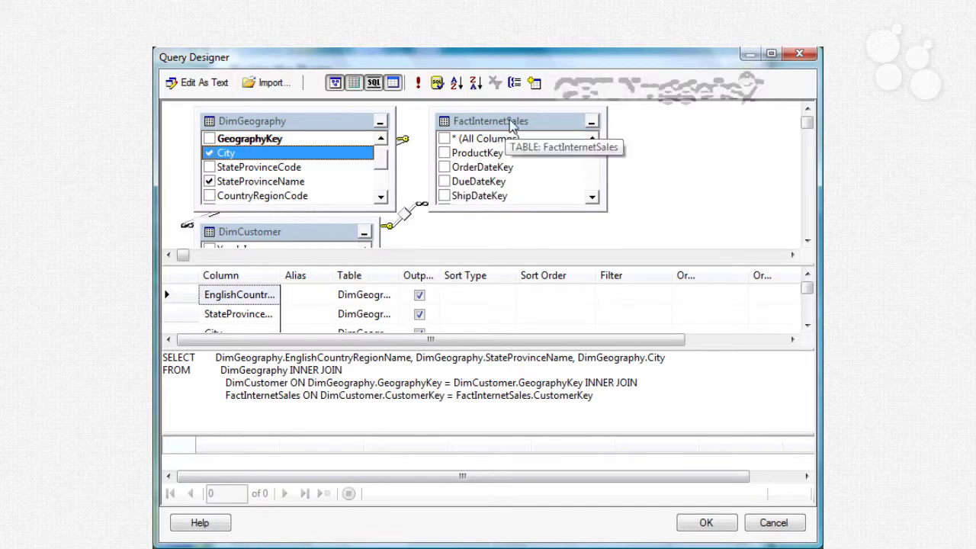
# Step: Select SalesAmount and TaxAmt from FactInternetSales as output columns
pyautogui.click(593, 197)
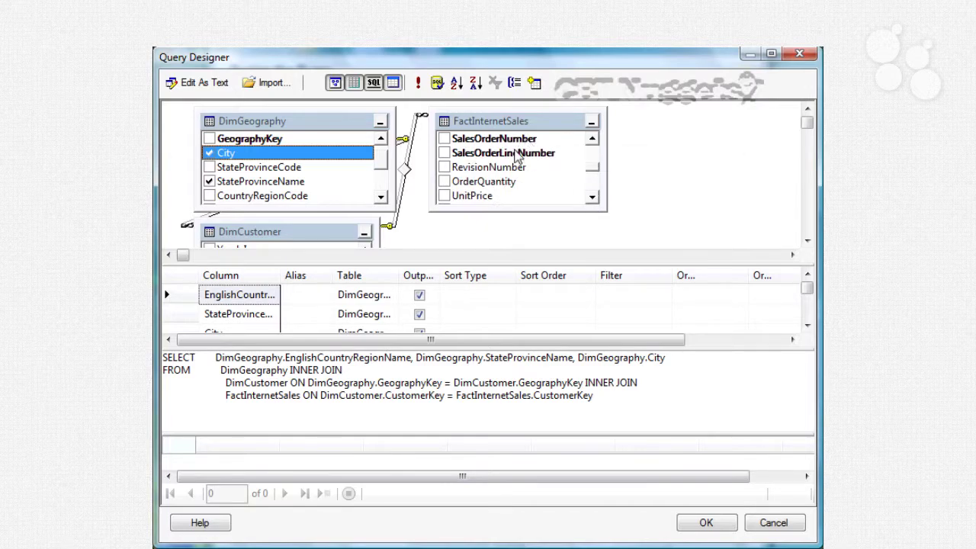
pyautogui.click(593, 199)
pyautogui.click(593, 199)
pyautogui.click(593, 199)
pyautogui.click(593, 199)
pyautogui.click(594, 199)
pyautogui.click(593, 199)
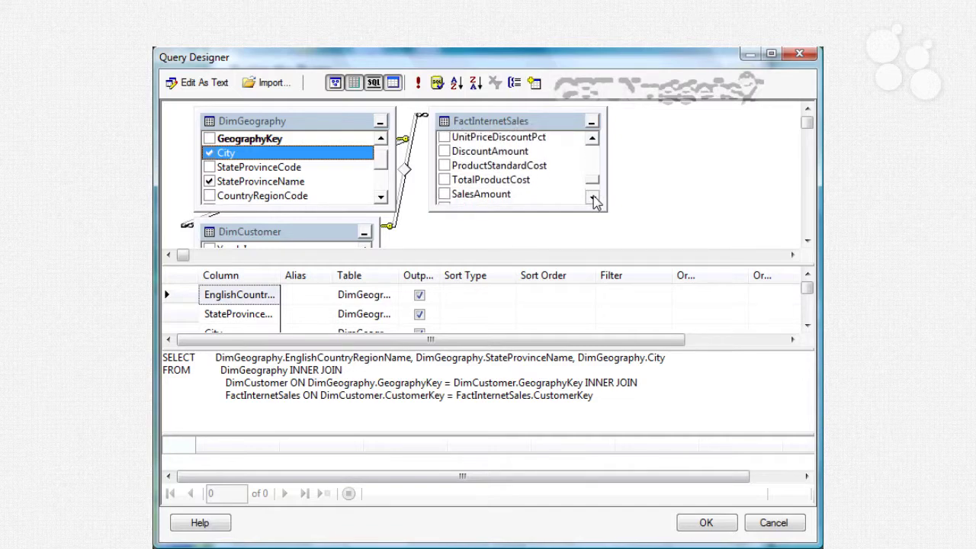
pyautogui.click(593, 199)
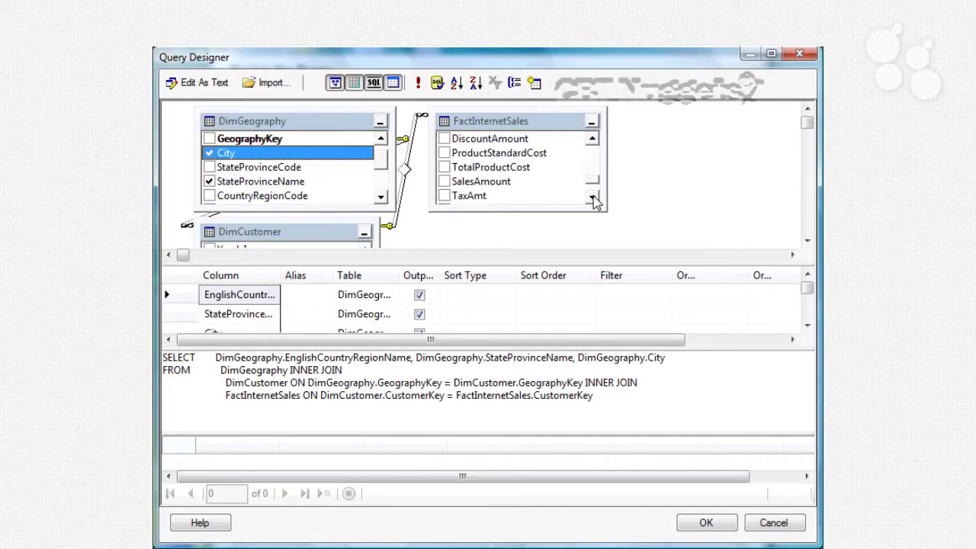
pyautogui.click(444, 182)
pyautogui.click(443, 196)
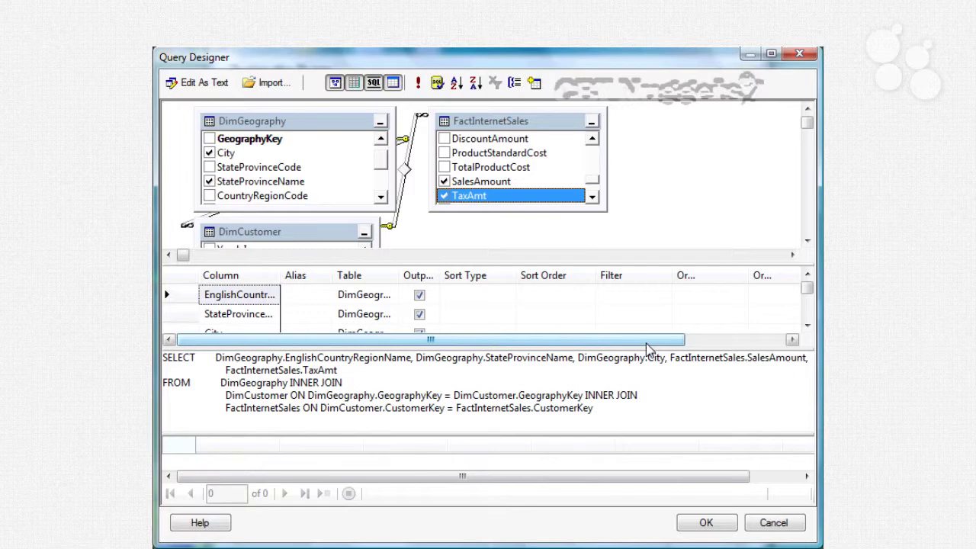
pyautogui.click(490, 357)
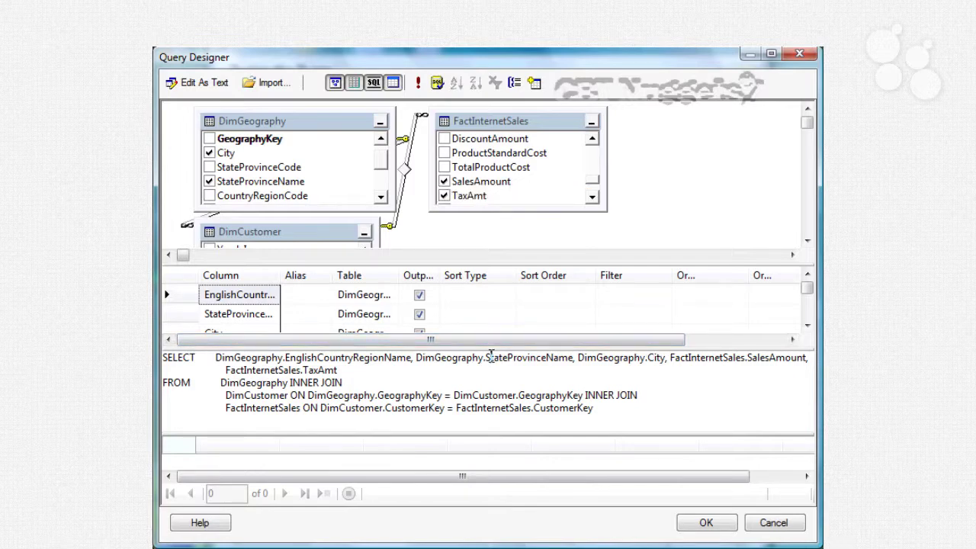
# Step: Wrap SalesAmount and TaxAmt in sum() and add a GROUP BY on country, state and city
pyautogui.click(669, 356)
pyautogui.write('Sum(')
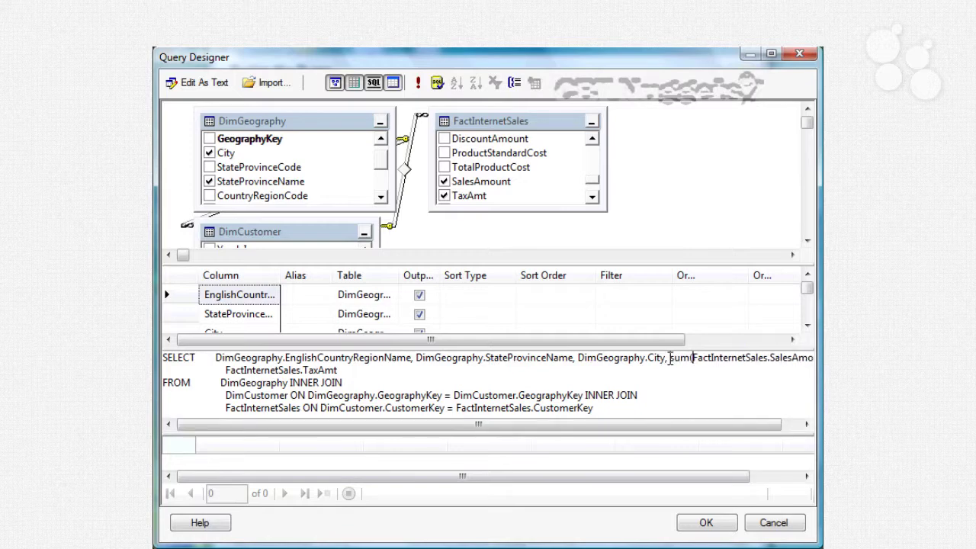
pyautogui.press('Return')
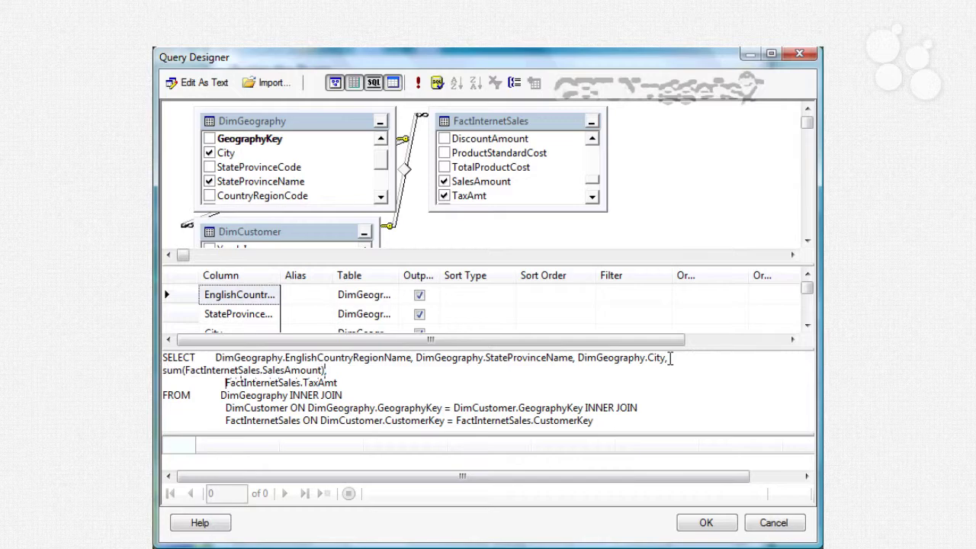
pyautogui.write('sum(')
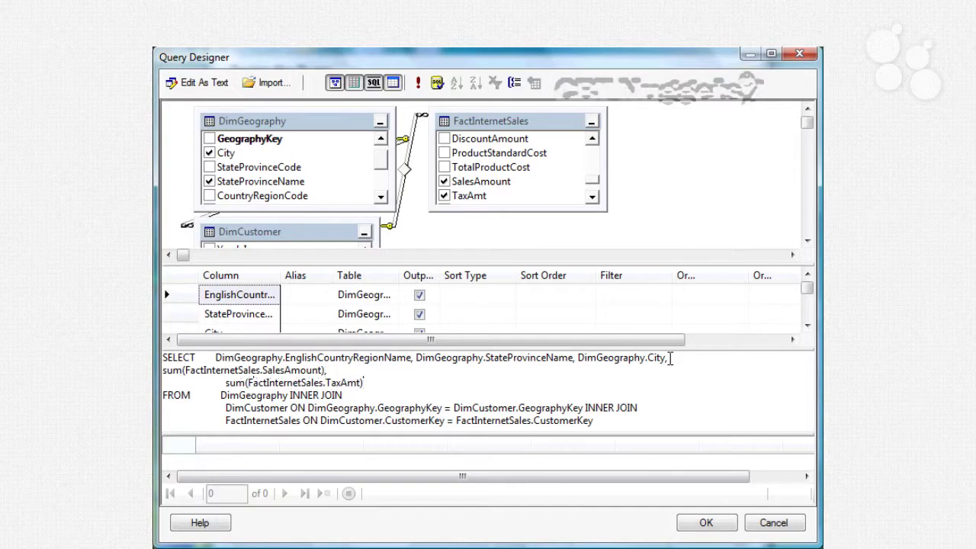
pyautogui.press('Return')
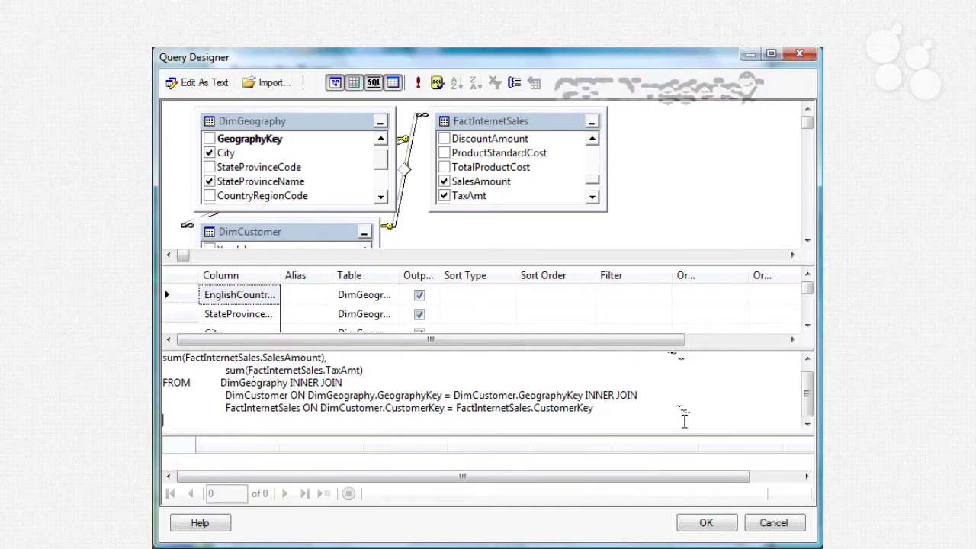
pyautogui.write('group by')
pyautogui.write('DimGeography.EnglishCountryRegionName, DimGeography.StateProvinceName, DimGeography.City,')
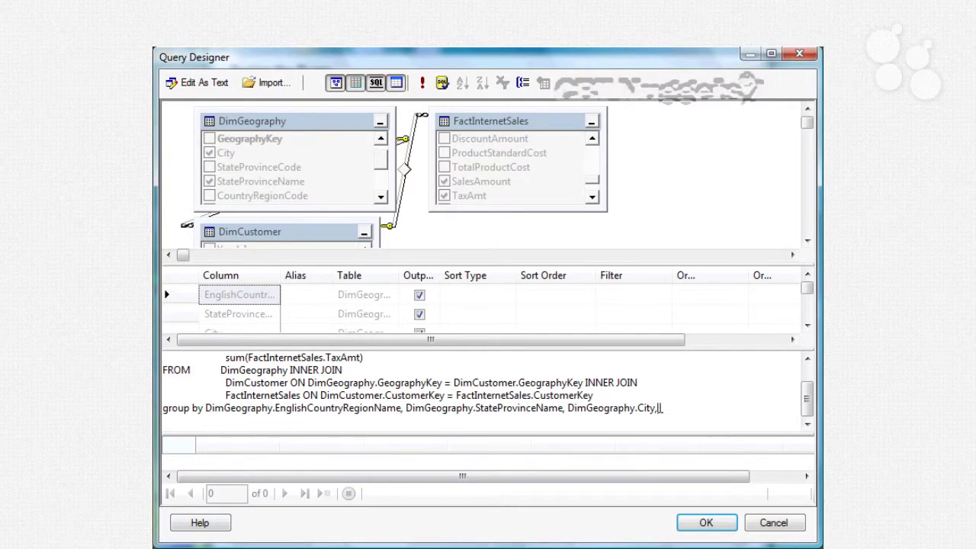
# Step: Accept the edited query and keep the Tabular report type
pyautogui.click(704, 523)
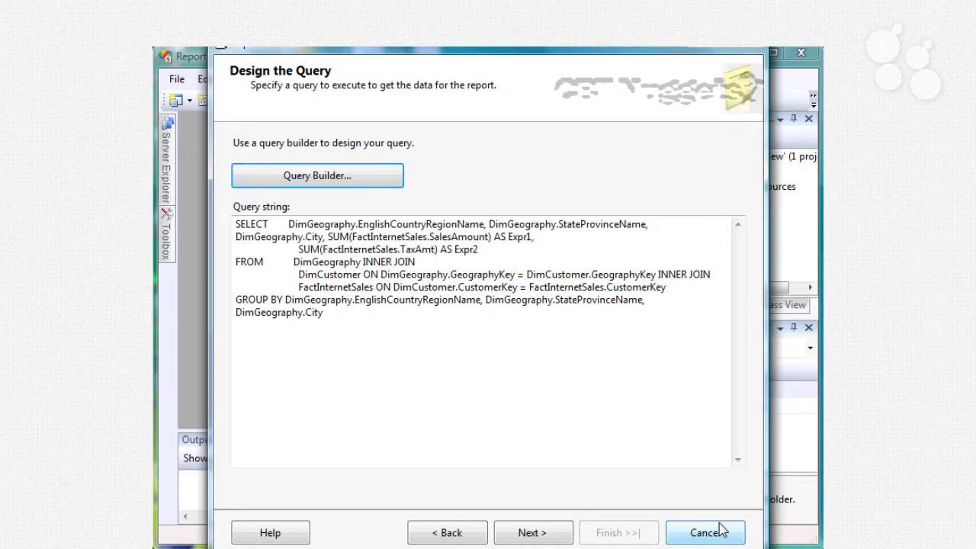
pyautogui.click(542, 540)
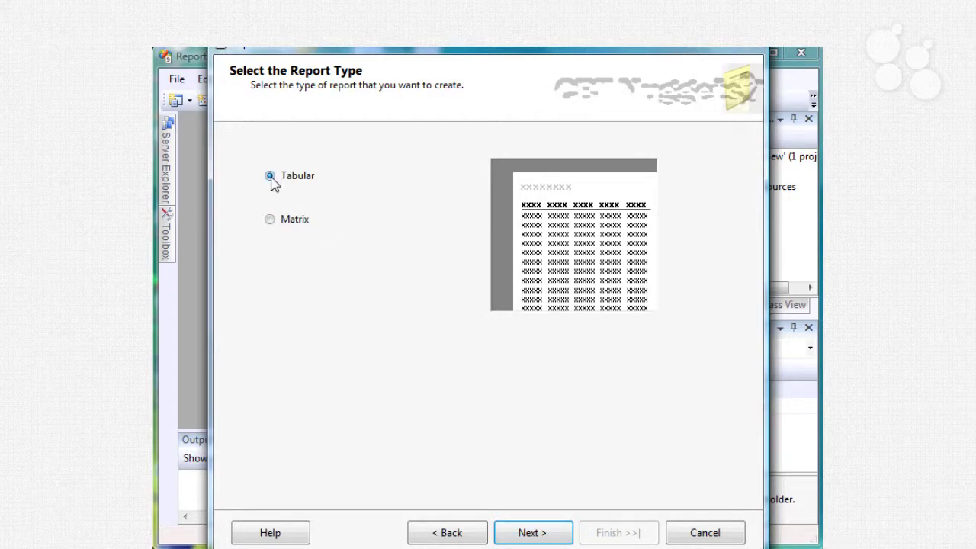
pyautogui.click(537, 532)
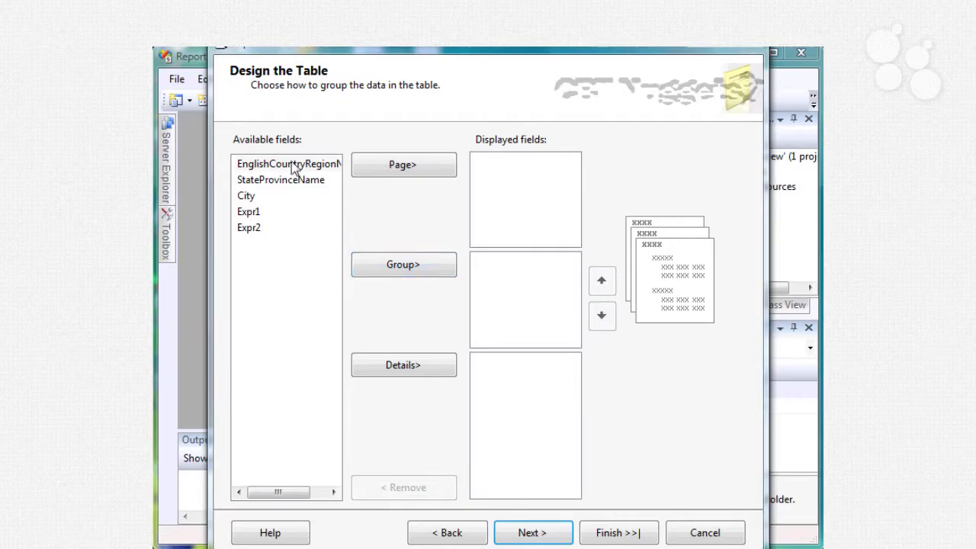
# Step: Group by EnglishCountryRegionName, StateProvinceName and City, with Expr1 and Expr2 as details
pyautogui.click(401, 270)
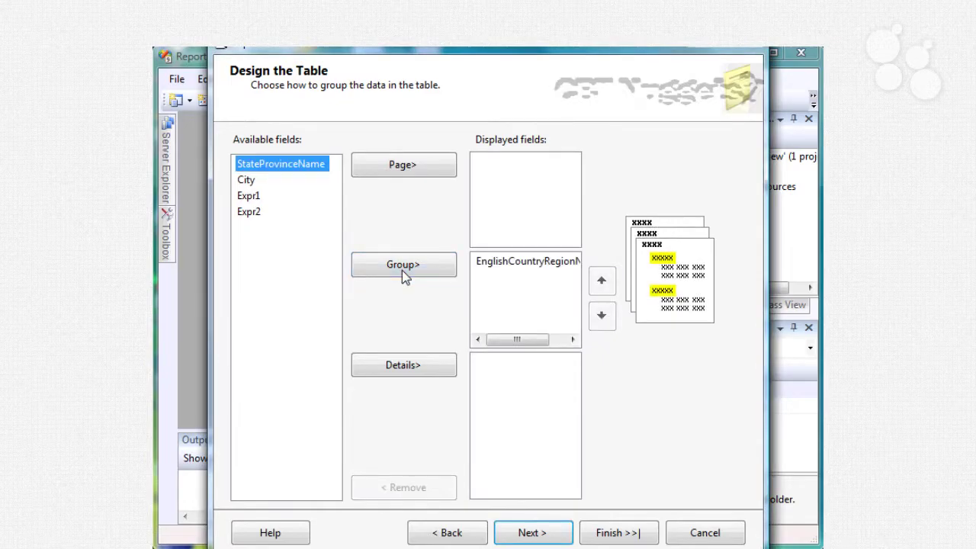
pyautogui.click(402, 270)
pyautogui.click(402, 270)
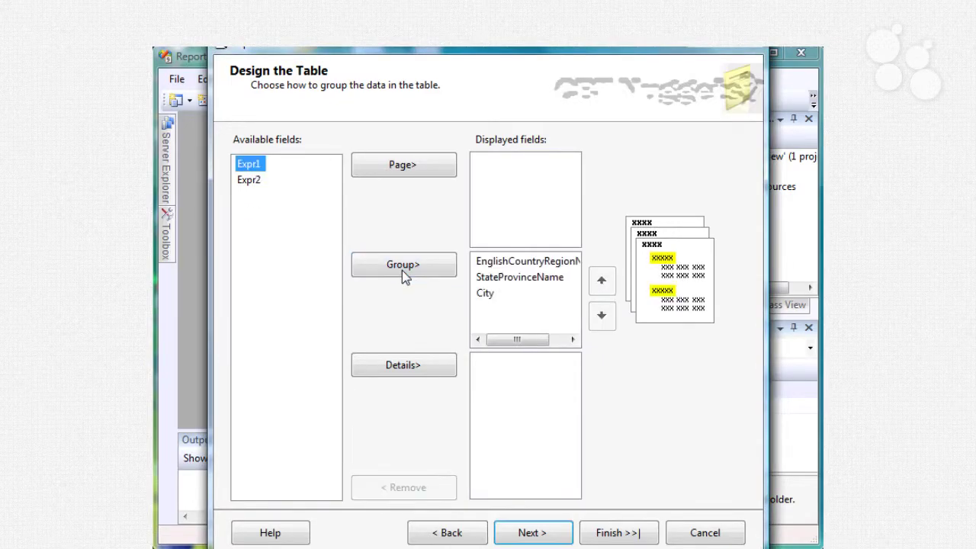
pyautogui.click(385, 365)
pyautogui.click(385, 365)
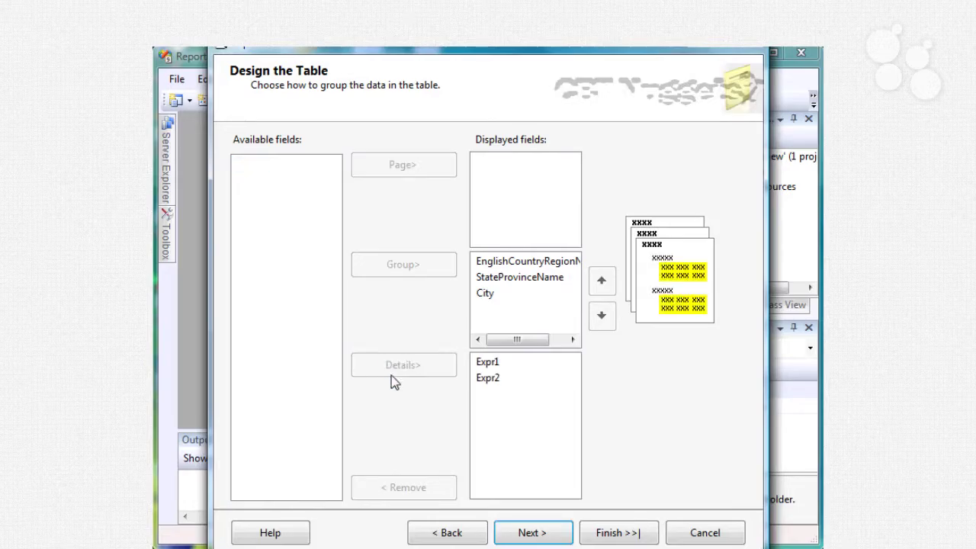
pyautogui.click(546, 534)
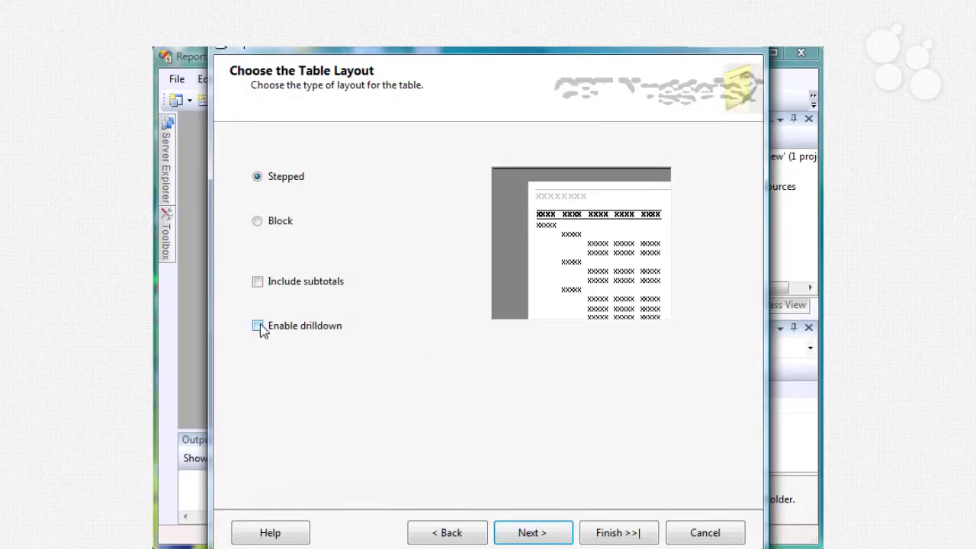
# Step: Keep the Stepped drilldown layout and Slate style, and name the report sales_by_region
pyautogui.click(529, 534)
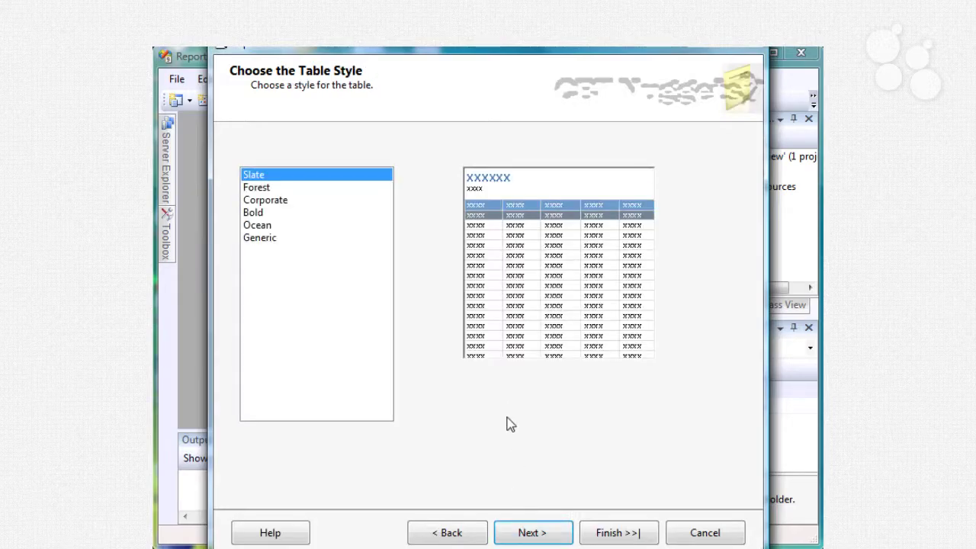
pyautogui.click(533, 535)
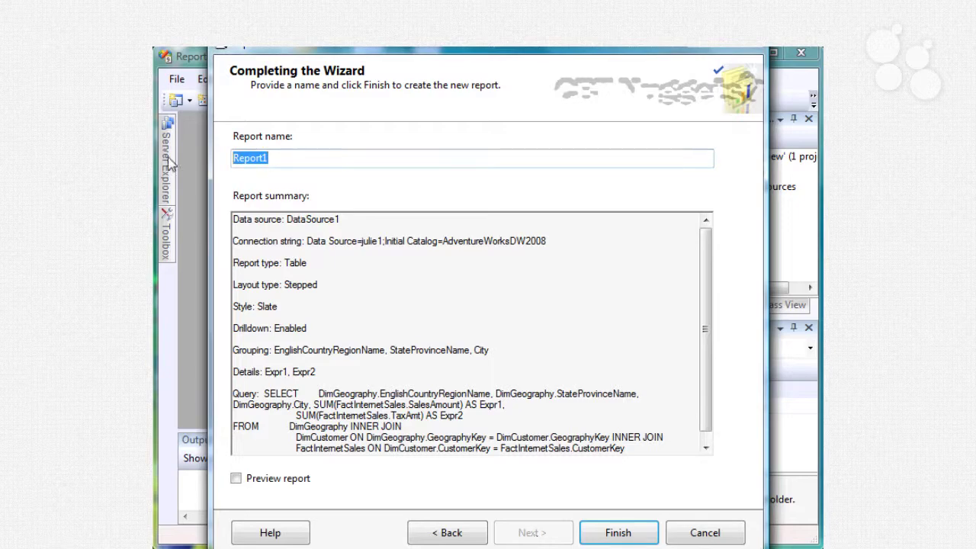
pyautogui.write('sales_b')
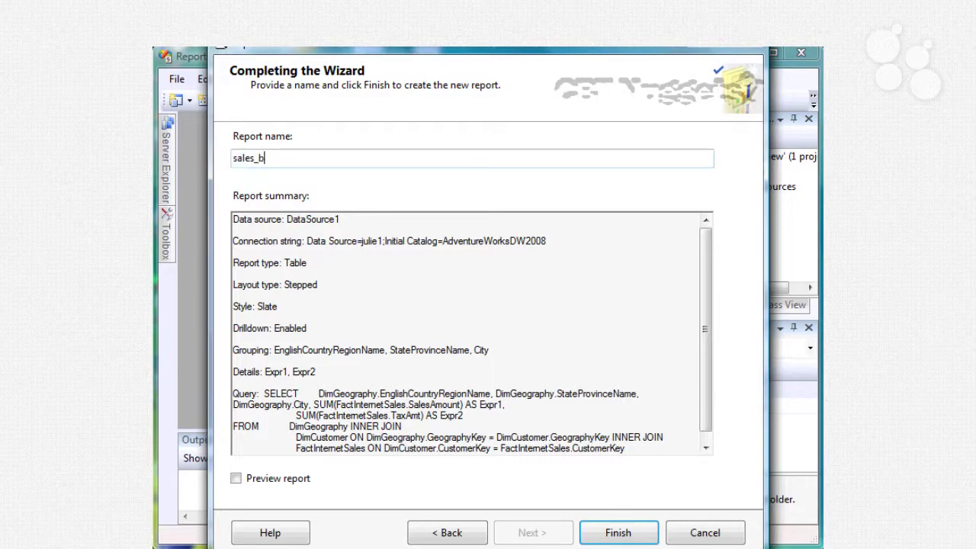
pyautogui.write('y_region')
pyautogui.click(588, 533)
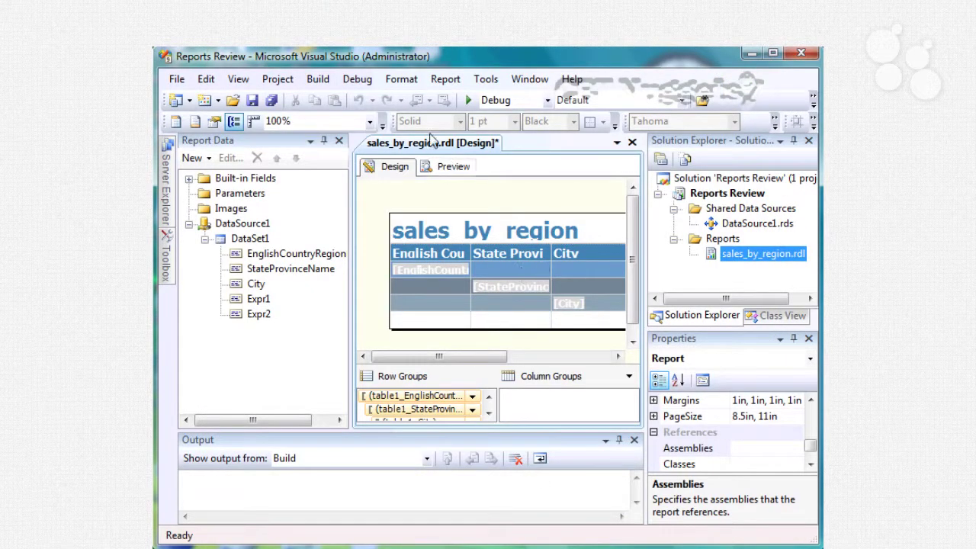
# Step: Preview the report, expand Australia and New South Wales, then return to Design view
pyautogui.click(451, 169)
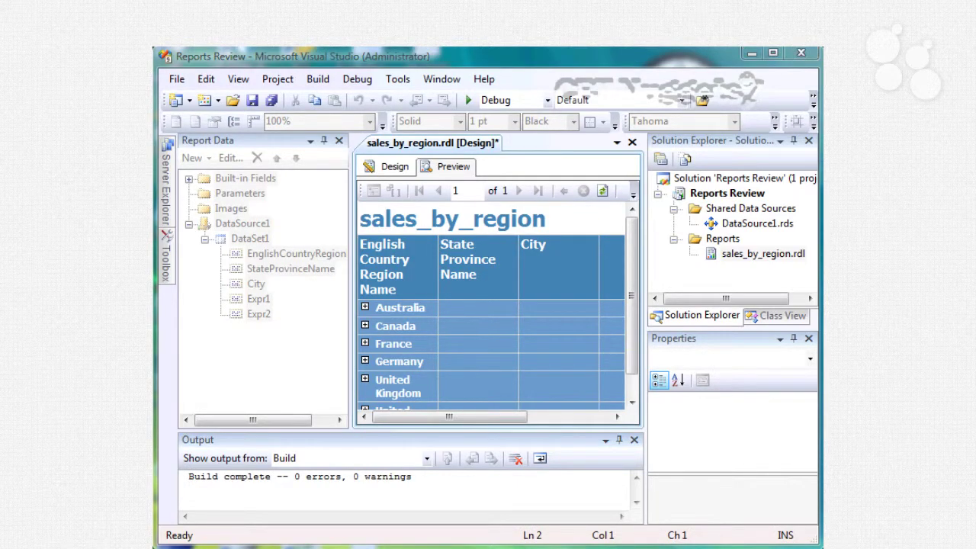
pyautogui.click(365, 308)
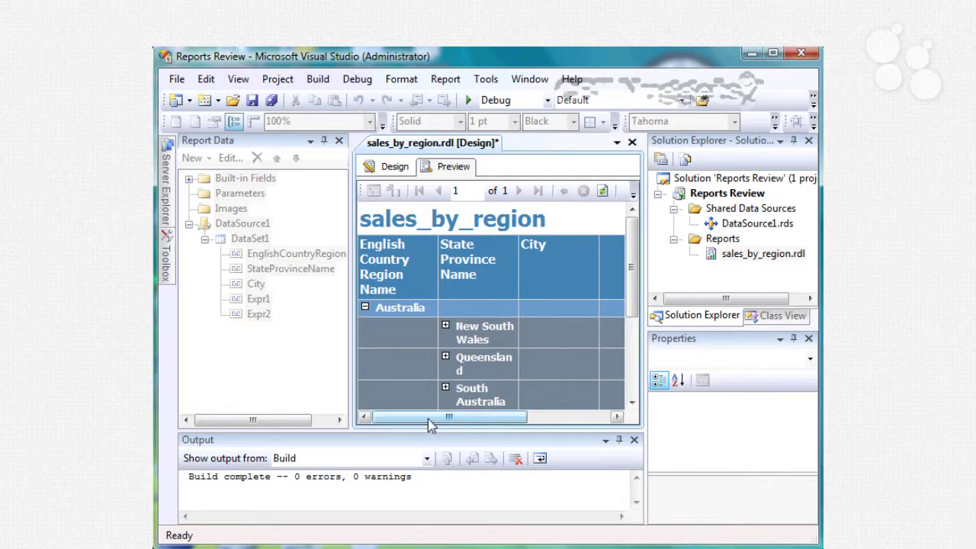
pyautogui.moveTo(430, 424); pyautogui.dragTo(452, 419)
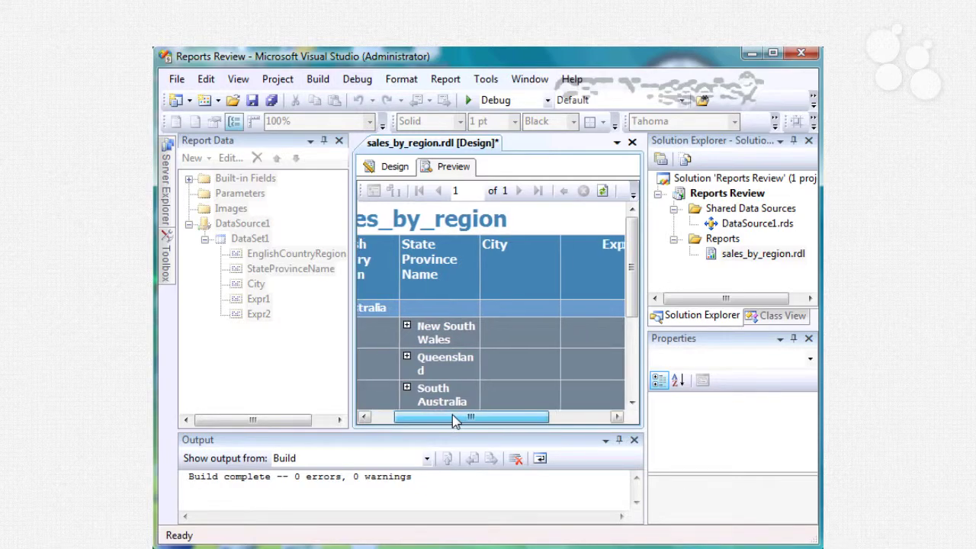
pyautogui.click(402, 328)
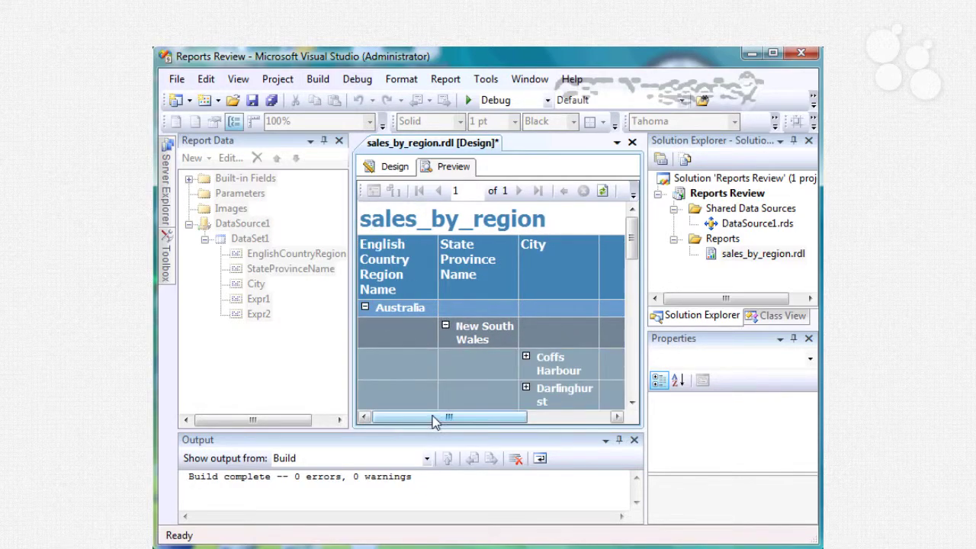
pyautogui.click(387, 167)
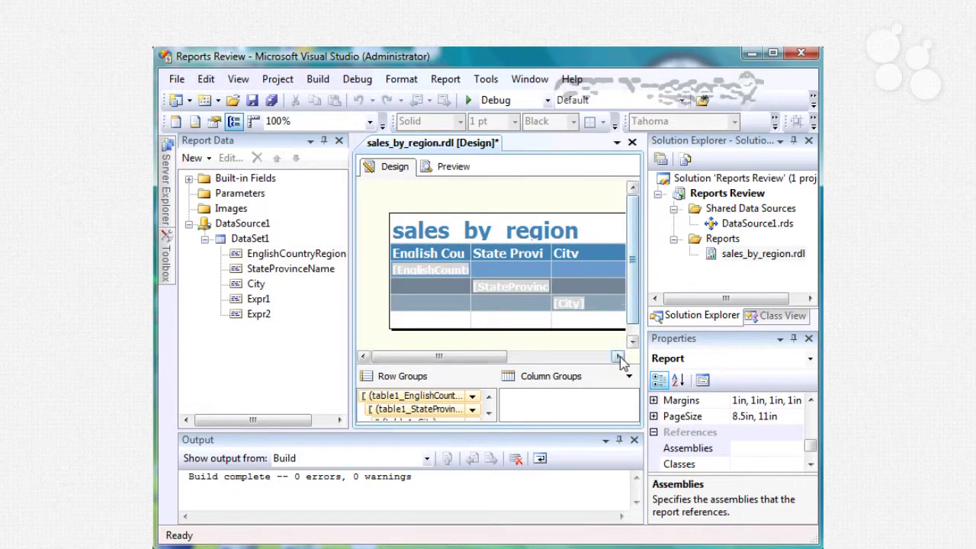
# Step: Enlarge the design surface so the Expr1 column shows fully, then preview the report
pyautogui.moveTo(516, 432); pyautogui.dragTo(510, 482)
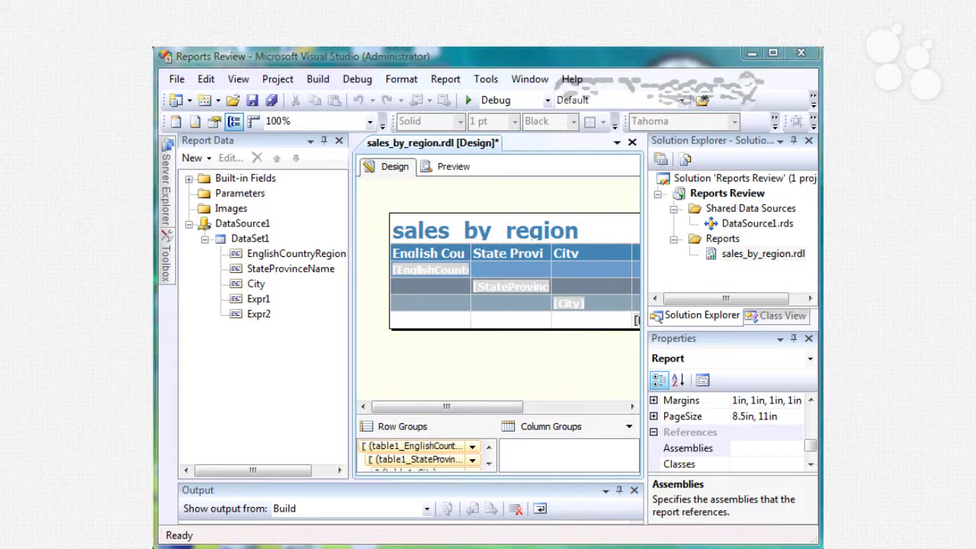
pyautogui.rightClick(260, 299)
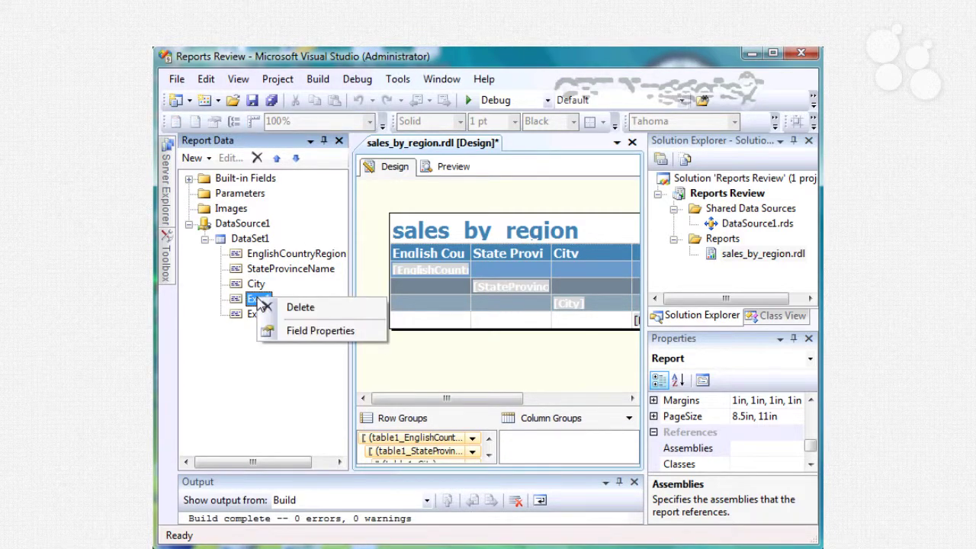
pyautogui.click(293, 375)
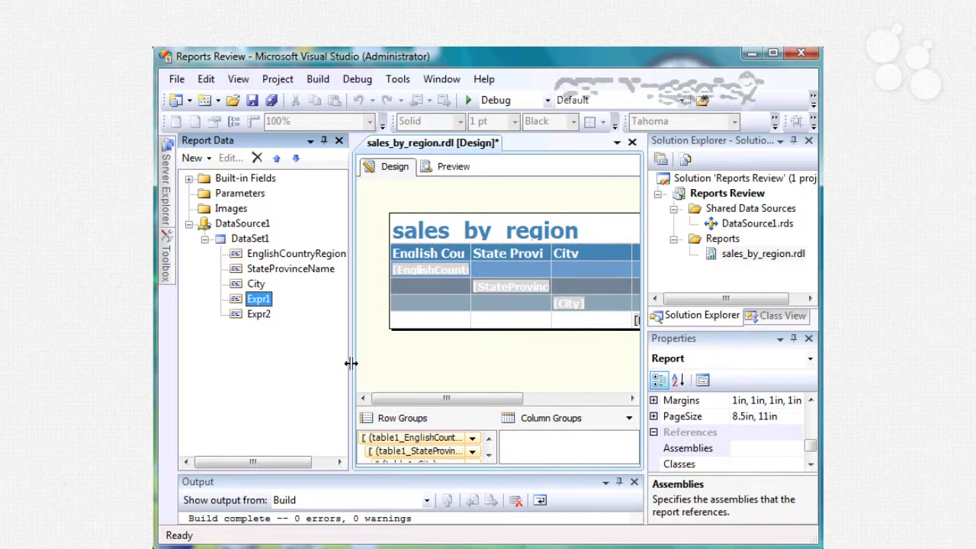
pyautogui.moveTo(349, 362); pyautogui.dragTo(271, 363)
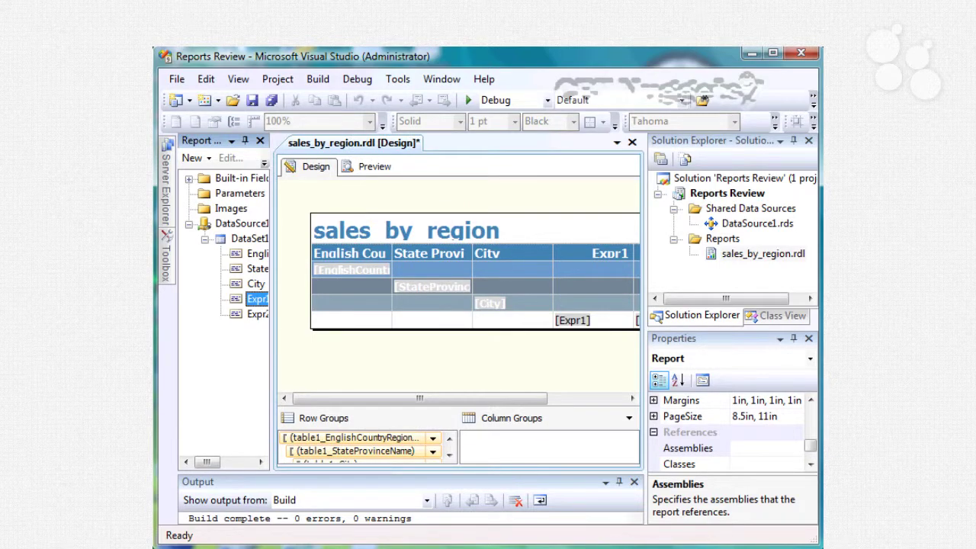
pyautogui.click(366, 169)
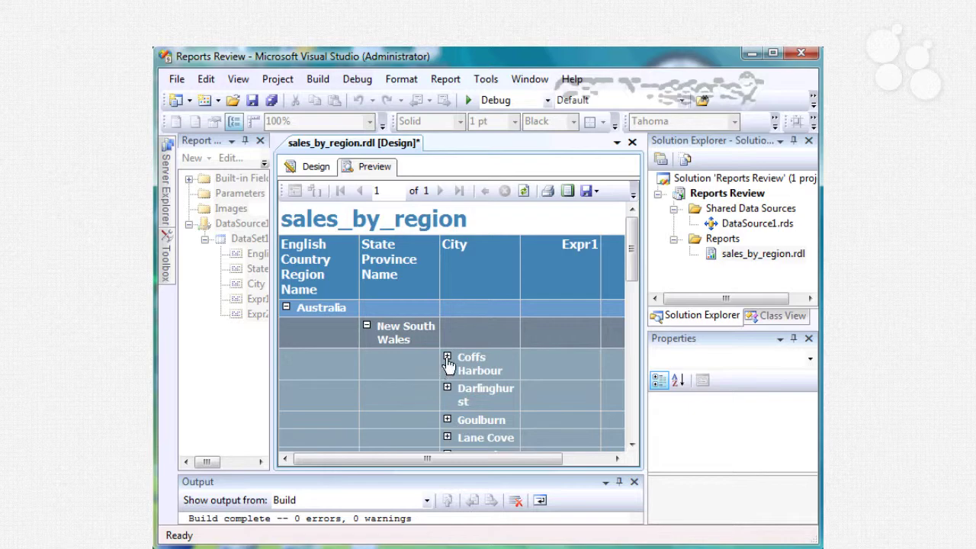
# Step: Expand Coffs Harbour in the preview to reveal its 235454.9685 detail value
pyautogui.click(447, 357)
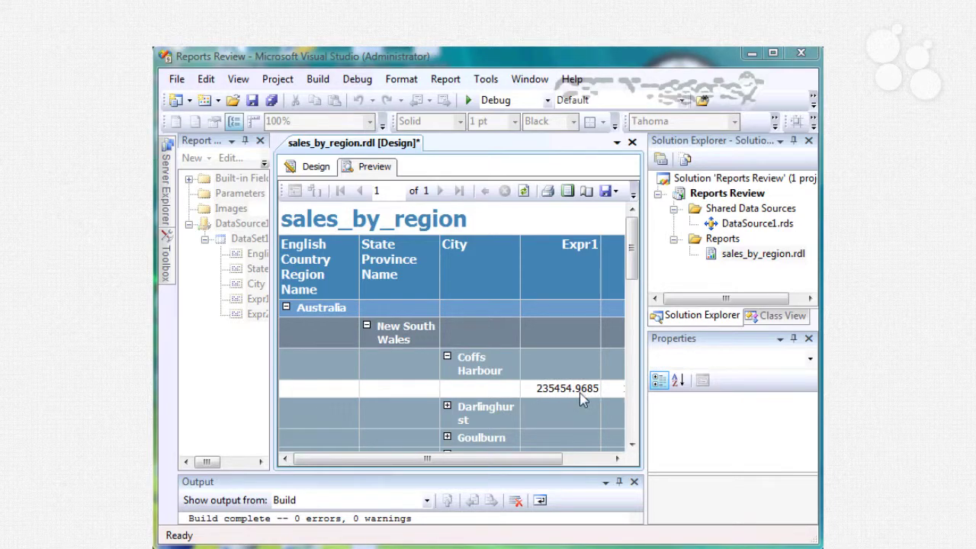
pyautogui.moveTo(536, 455)
pyautogui.mouseDown()
pyautogui.moveTo(588, 460)
pyautogui.moveTo(554, 448)
pyautogui.mouseUp()
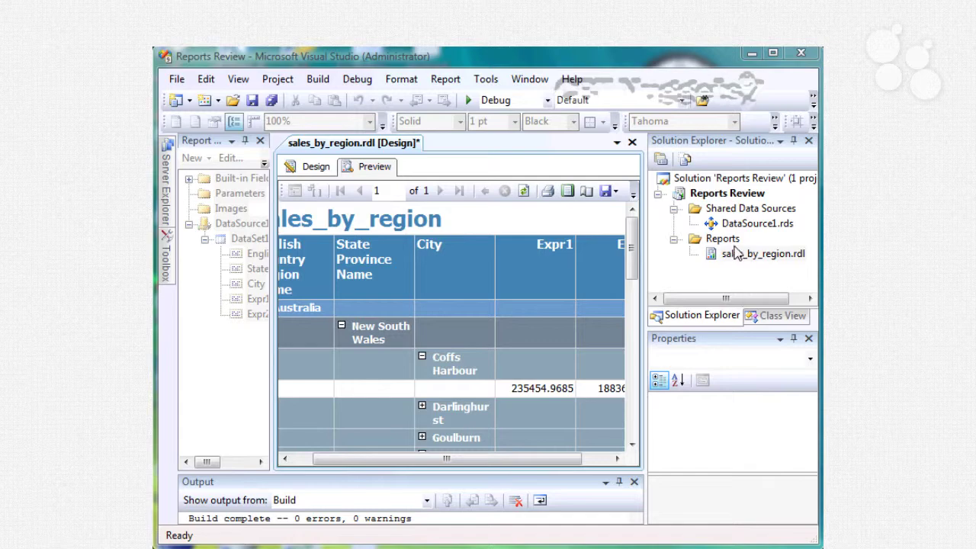
pyautogui.click(722, 238)
# Step: Start a new wizard report on DataSource1 and open the graphical Query Builder
pyautogui.rightClick(726, 239)
pyautogui.click(766, 250)
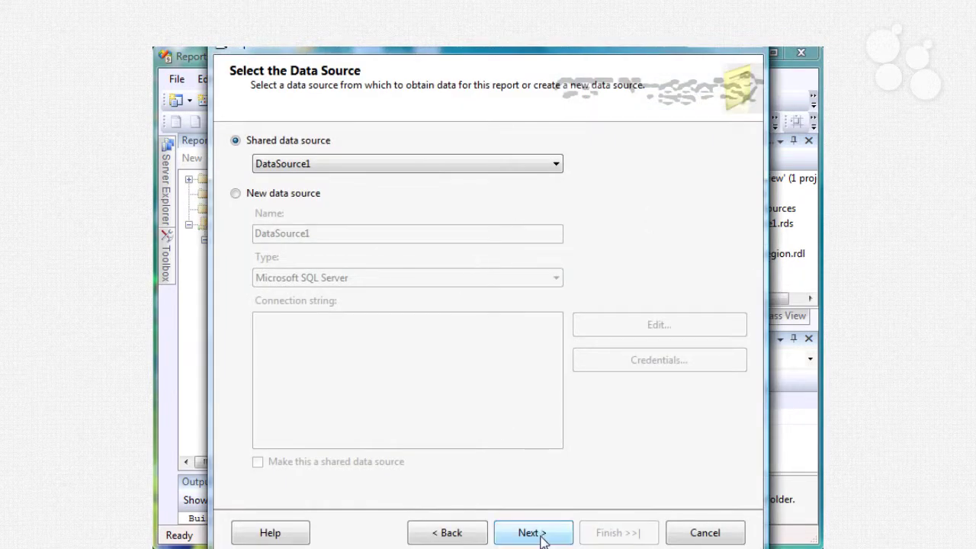
pyautogui.click(533, 533)
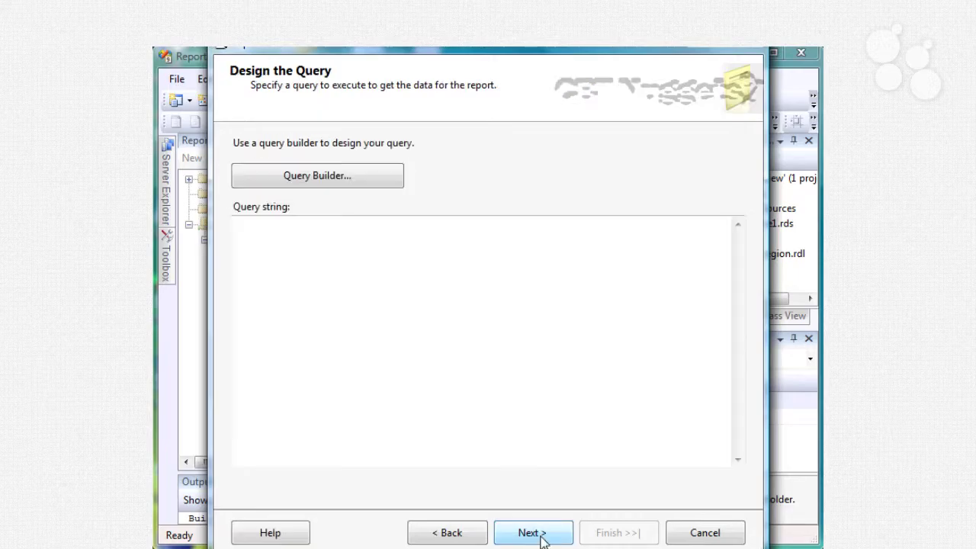
pyautogui.rightClick(379, 303)
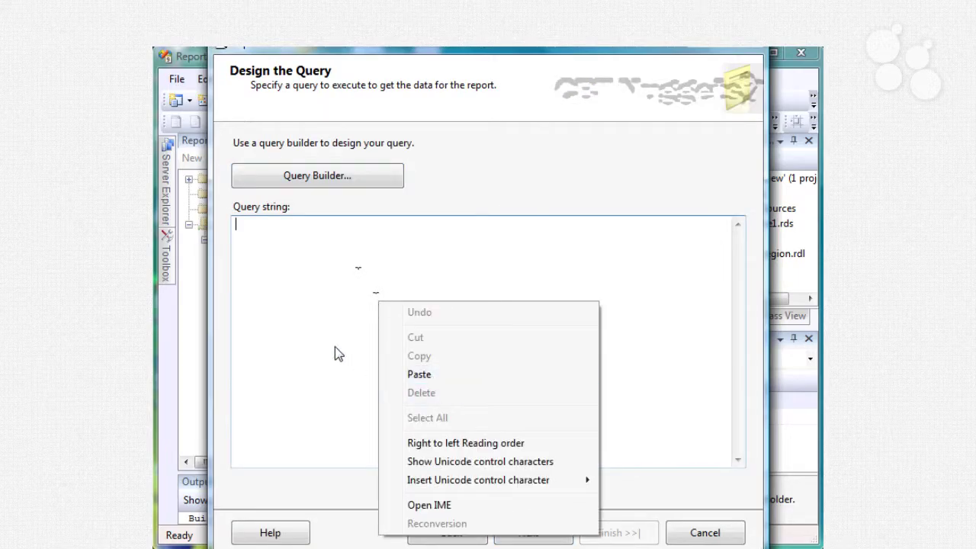
pyautogui.click(346, 180)
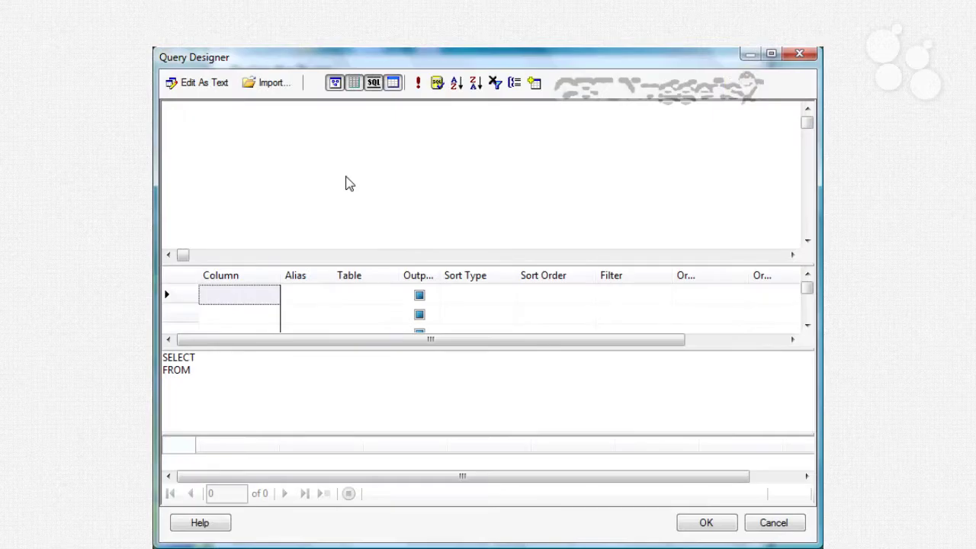
# Step: Add the DimGeography, DimCustomer and FactInternetSales tables to the query diagram
pyautogui.rightClick(378, 178)
pyautogui.click(427, 282)
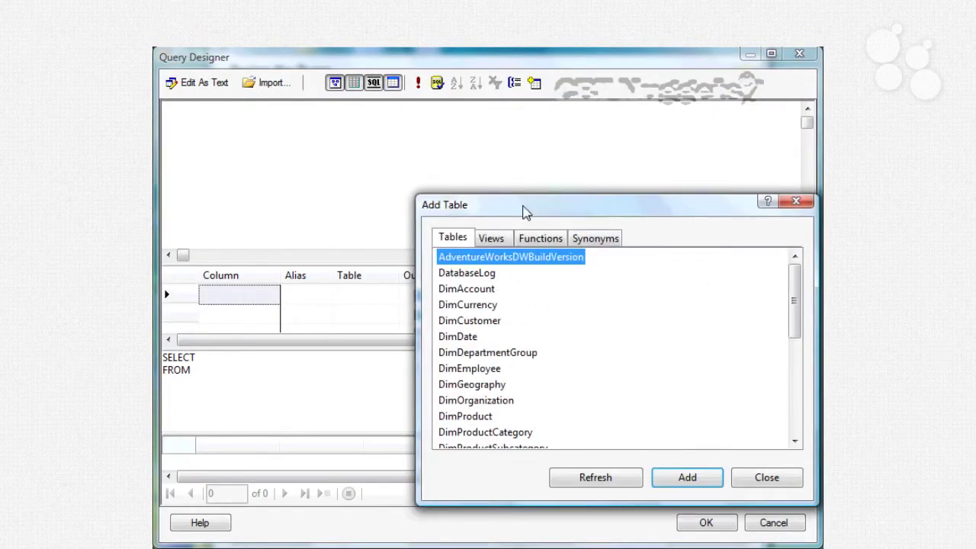
pyautogui.moveTo(560, 211); pyautogui.dragTo(434, 128)
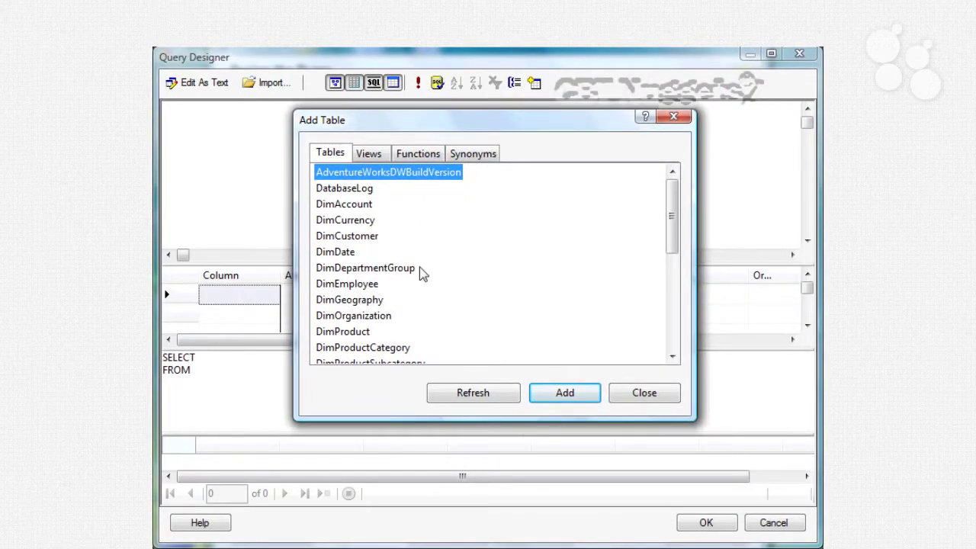
pyautogui.click(366, 305)
pyautogui.click(562, 392)
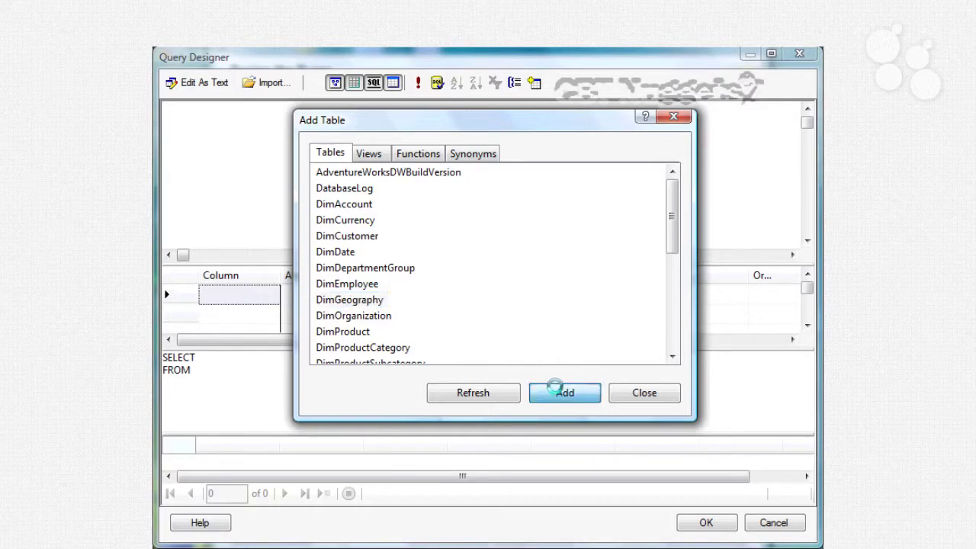
pyautogui.click(350, 237)
pyautogui.click(552, 398)
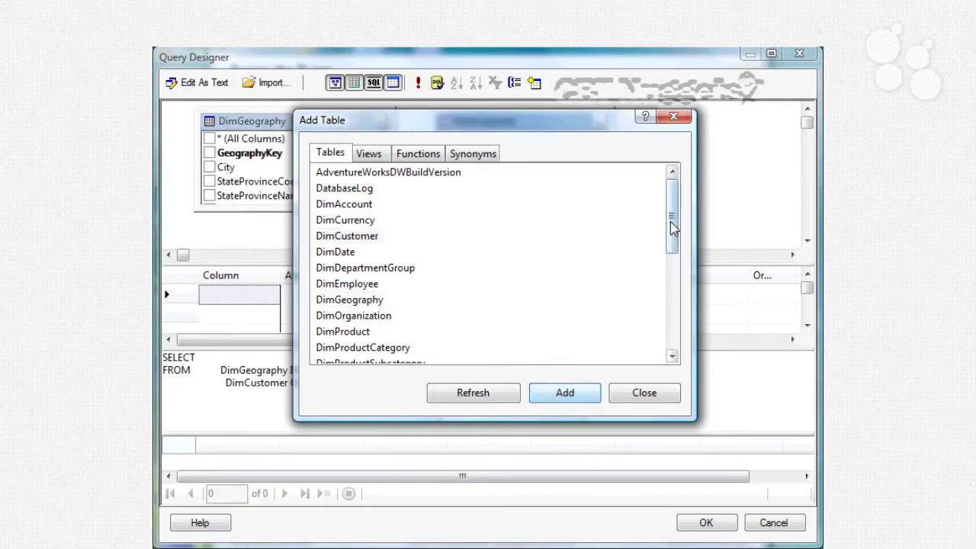
pyautogui.moveTo(673, 221); pyautogui.dragTo(661, 339)
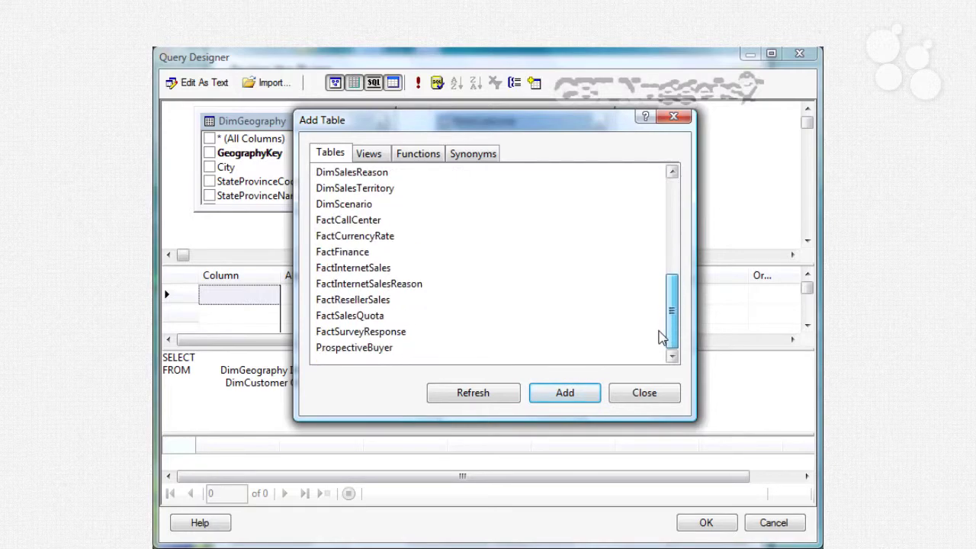
pyautogui.click(351, 268)
pyautogui.click(584, 392)
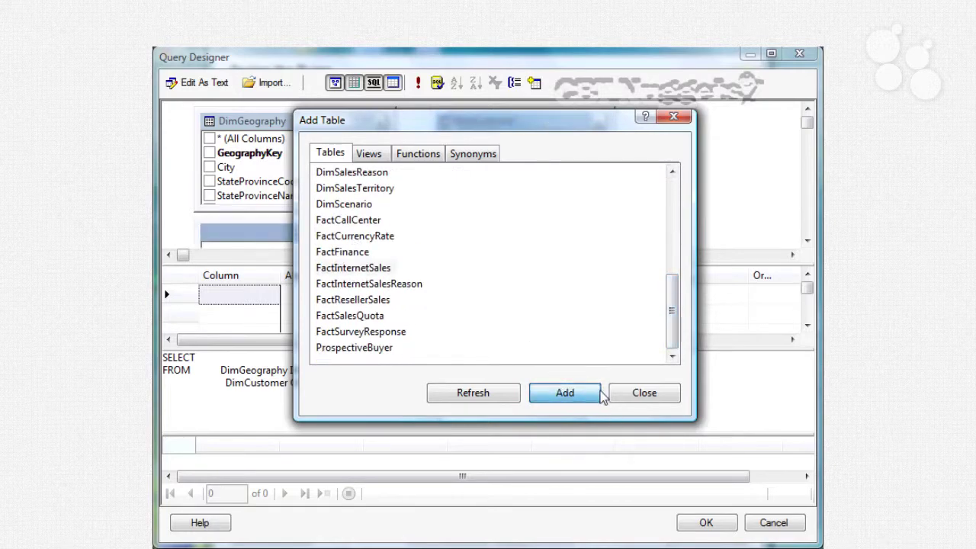
pyautogui.click(649, 395)
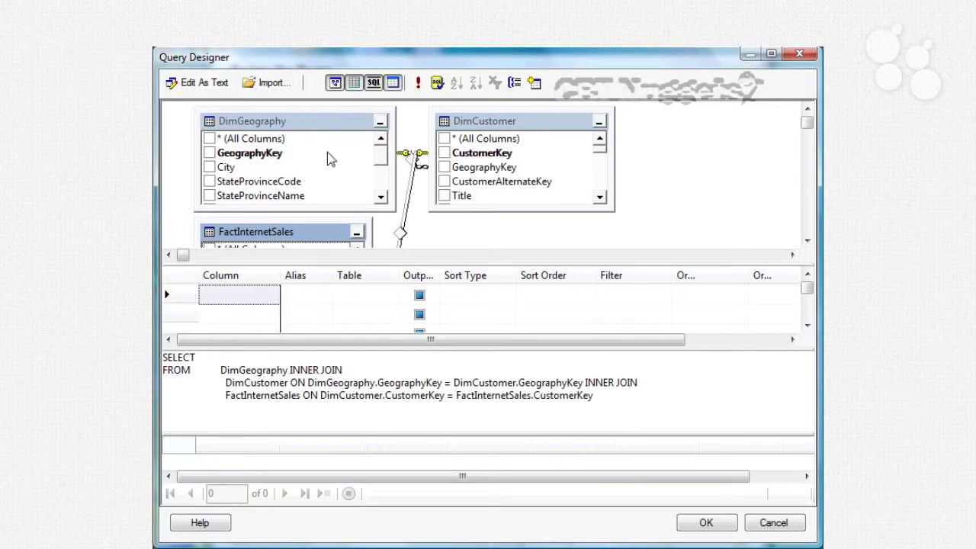
pyautogui.click(806, 241)
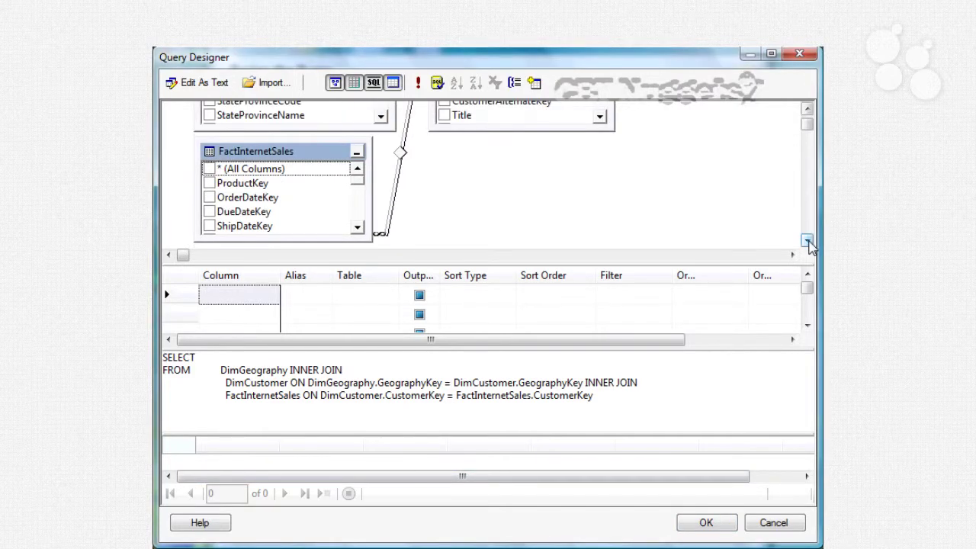
# Step: Tick SalesOrderNumber, SalesOrderLineNumber, OrderQuantity and UnitPrice in FactInternetSales
pyautogui.click(357, 229)
pyautogui.click(358, 229)
pyautogui.click(357, 229)
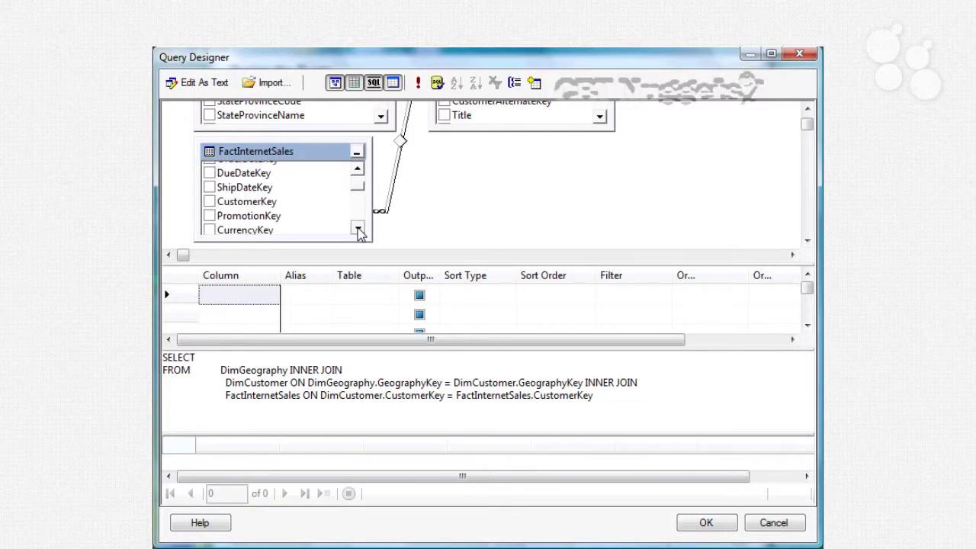
pyautogui.click(358, 229)
pyautogui.click(358, 229)
pyautogui.click(358, 230)
pyautogui.click(358, 230)
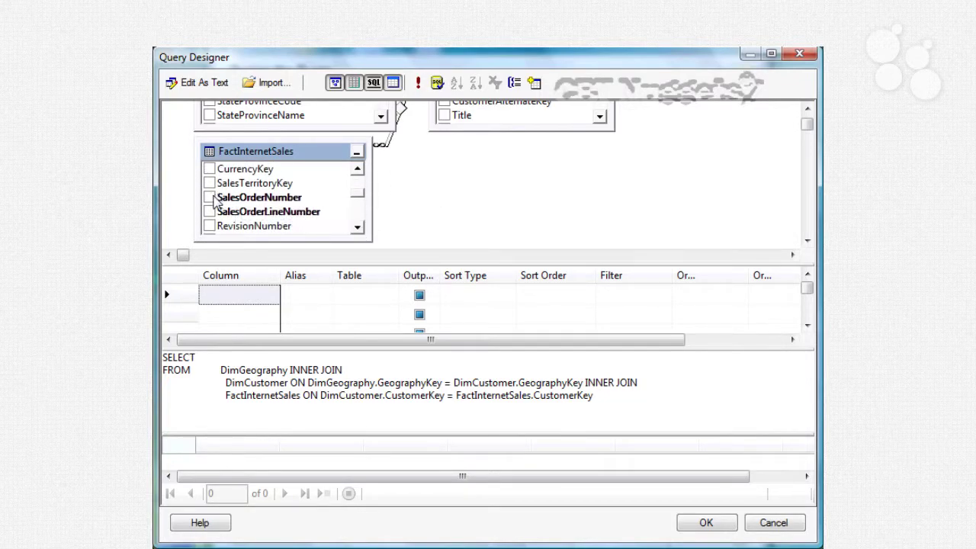
pyautogui.click(209, 198)
pyautogui.click(210, 212)
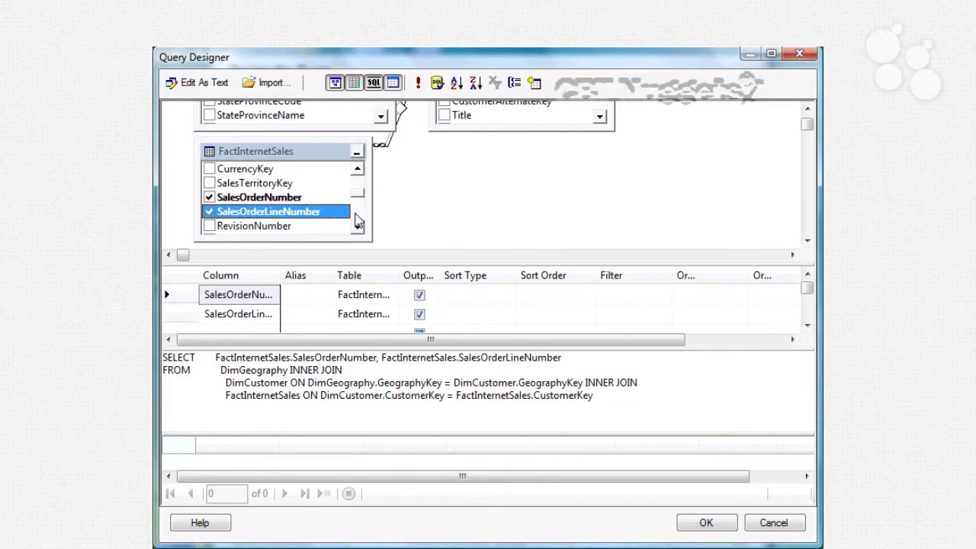
pyautogui.scroll(-1, 359, 174)
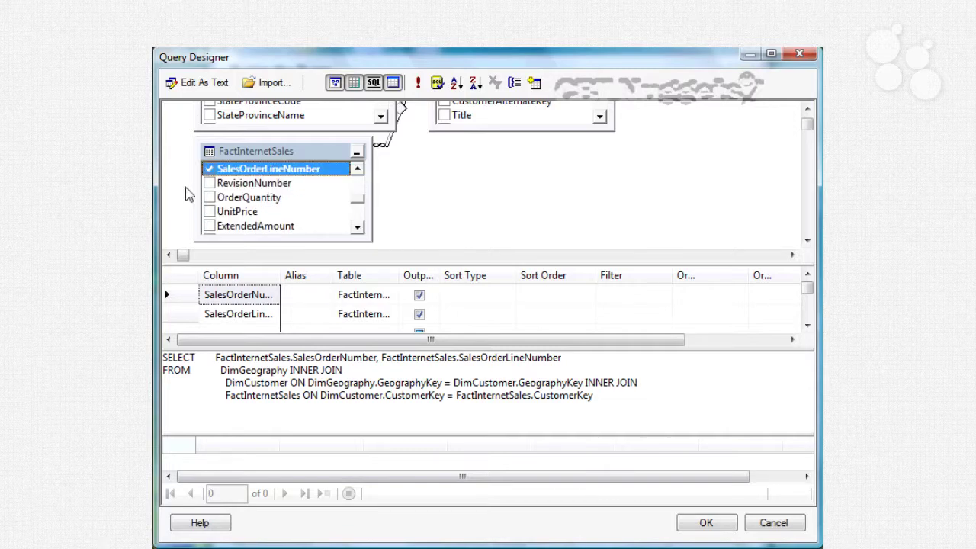
pyautogui.click(210, 199)
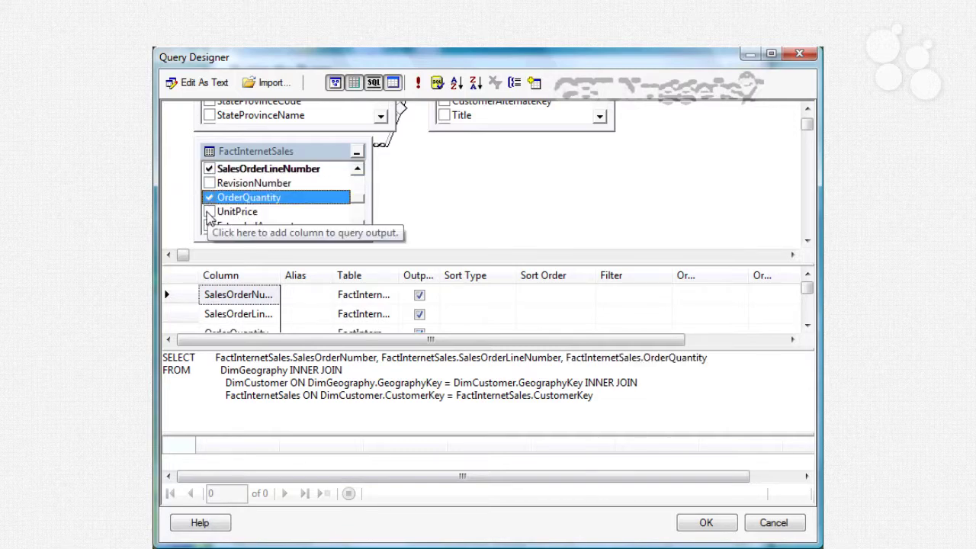
pyautogui.click(210, 212)
# Step: Also tick TotalProductCost, SalesAmount and TaxAmt in FactInternetSales
pyautogui.click(358, 228)
pyautogui.click(358, 228)
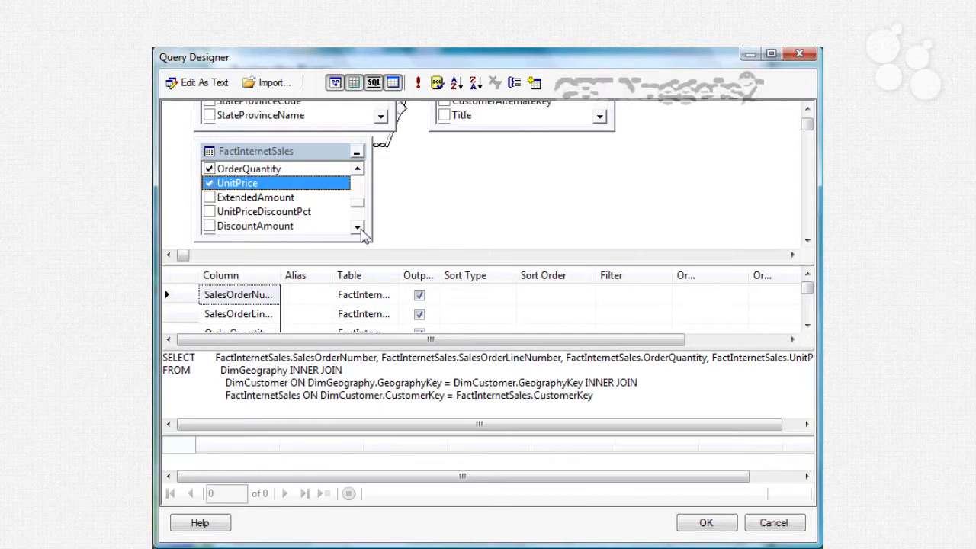
pyautogui.click(358, 228)
pyautogui.click(358, 228)
pyautogui.click(358, 228)
pyautogui.click(358, 228)
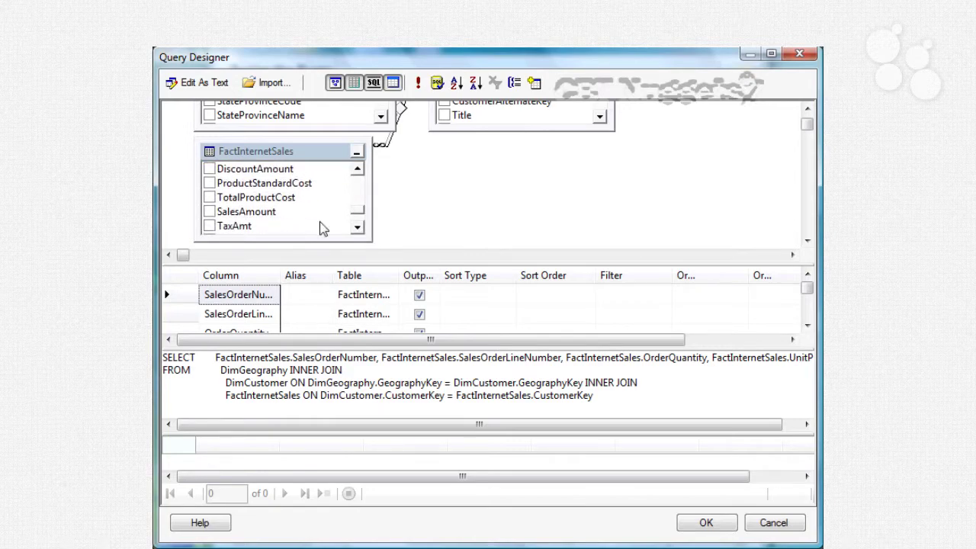
pyautogui.click(209, 198)
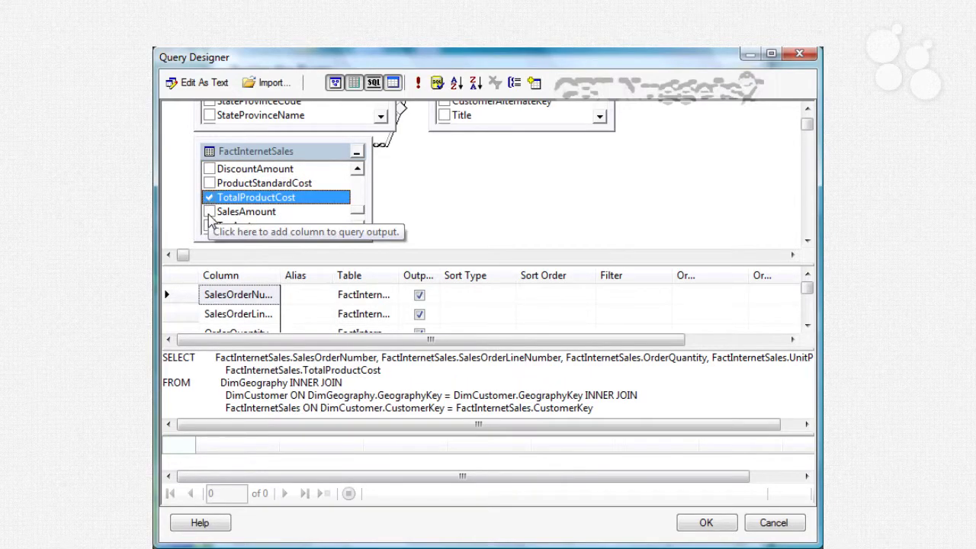
pyautogui.click(209, 211)
pyautogui.click(209, 226)
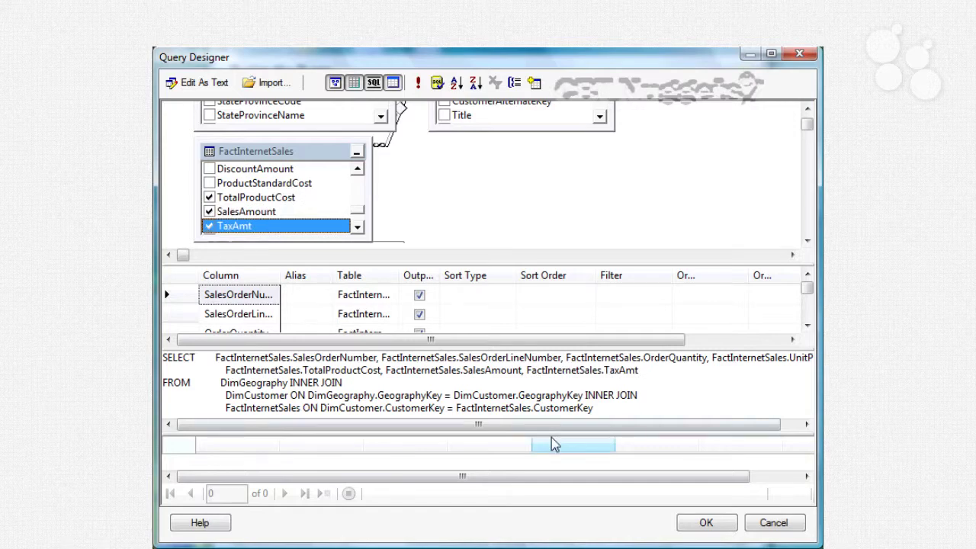
pyautogui.click(714, 403)
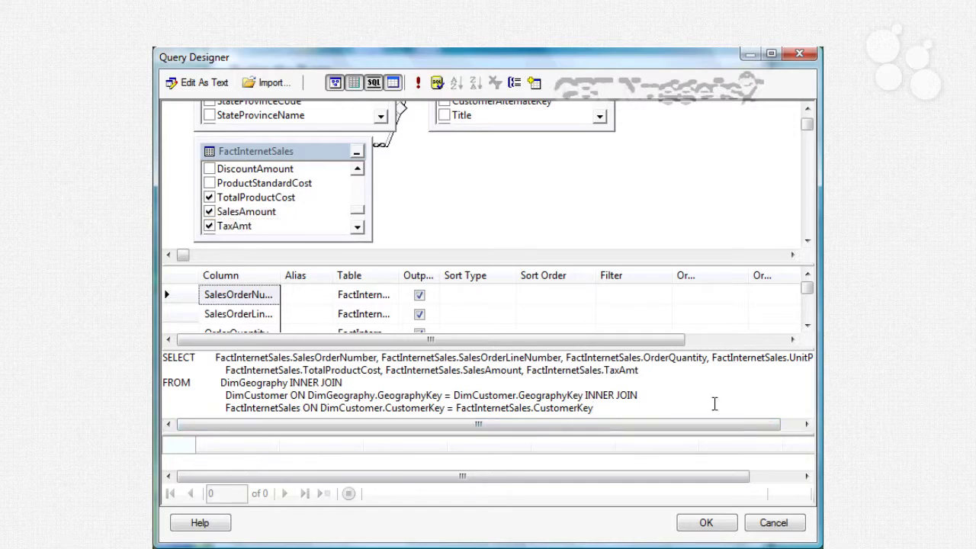
pyautogui.press('Return')
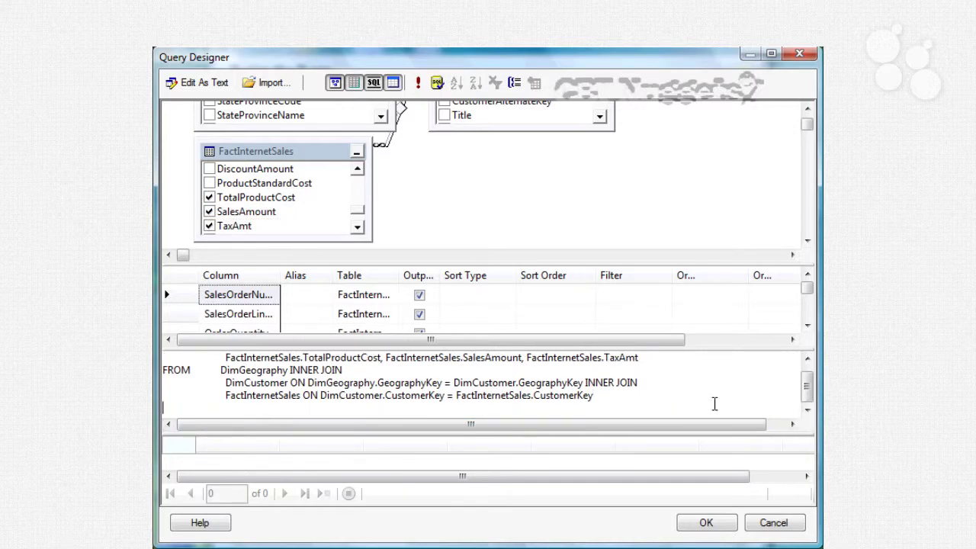
pyautogui.write('where')
pyautogui.moveTo(454, 381); pyautogui.dragTo(579, 385)
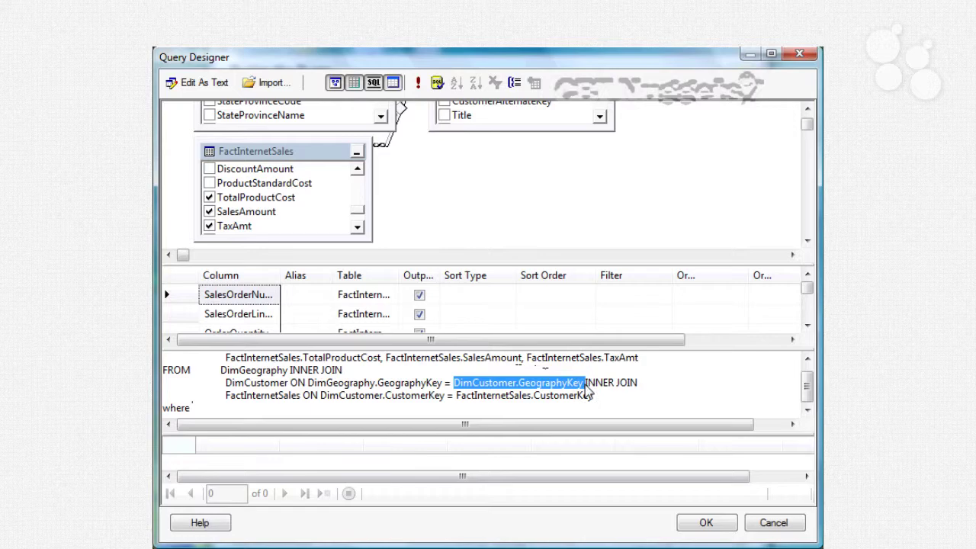
pyautogui.click(368, 409)
pyautogui.write('DimCustomer.GeographyKey')
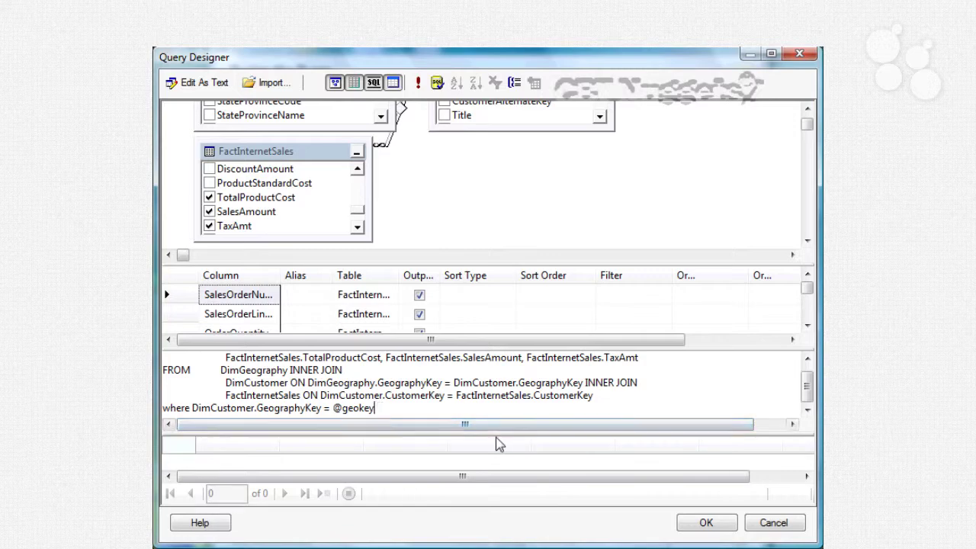
pyautogui.click(706, 524)
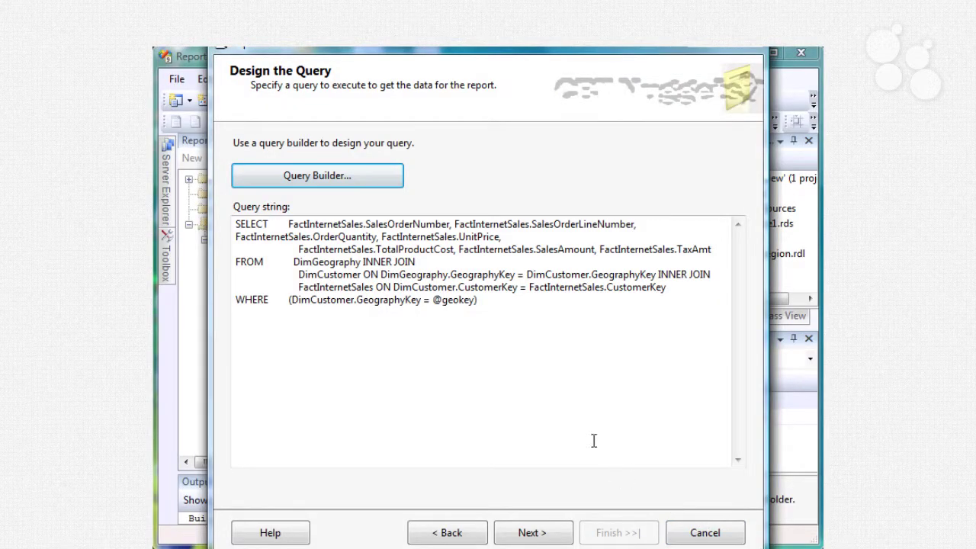
# Step: Build a tabular report with all seven fields as details, Slate style, named sales_details_by_city
pyautogui.click(534, 533)
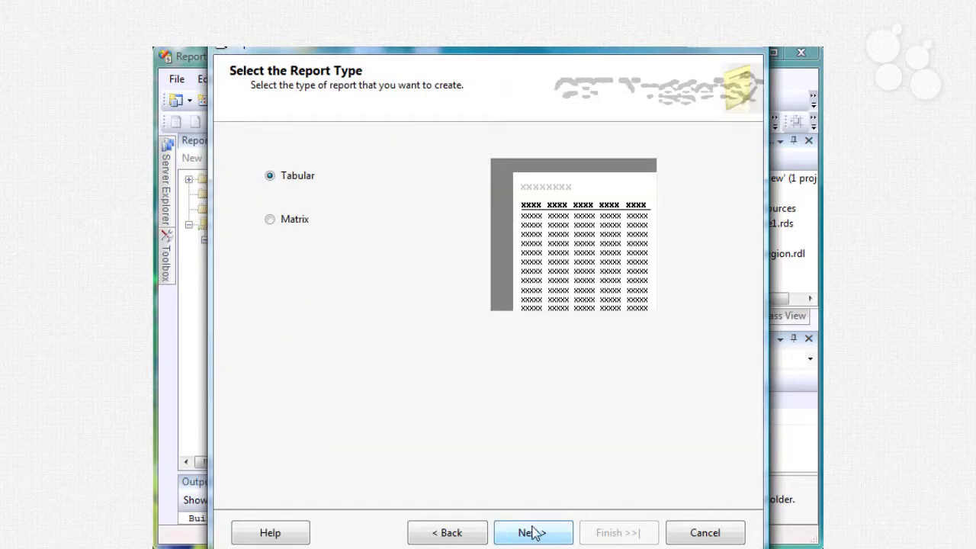
pyautogui.click(533, 533)
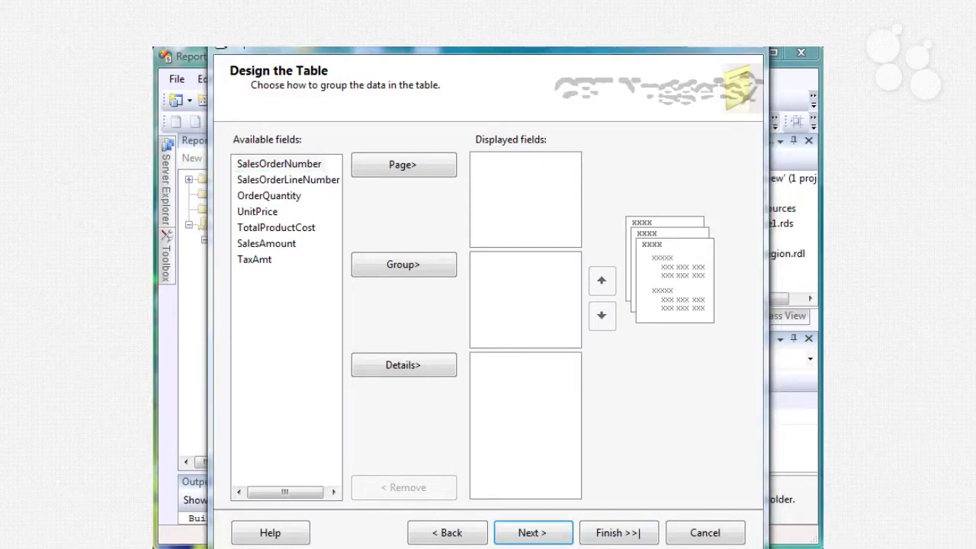
pyautogui.click(399, 365)
pyautogui.click(399, 365)
pyautogui.click(399, 365)
pyautogui.click(399, 365)
pyautogui.click(398, 365)
pyautogui.click(398, 365)
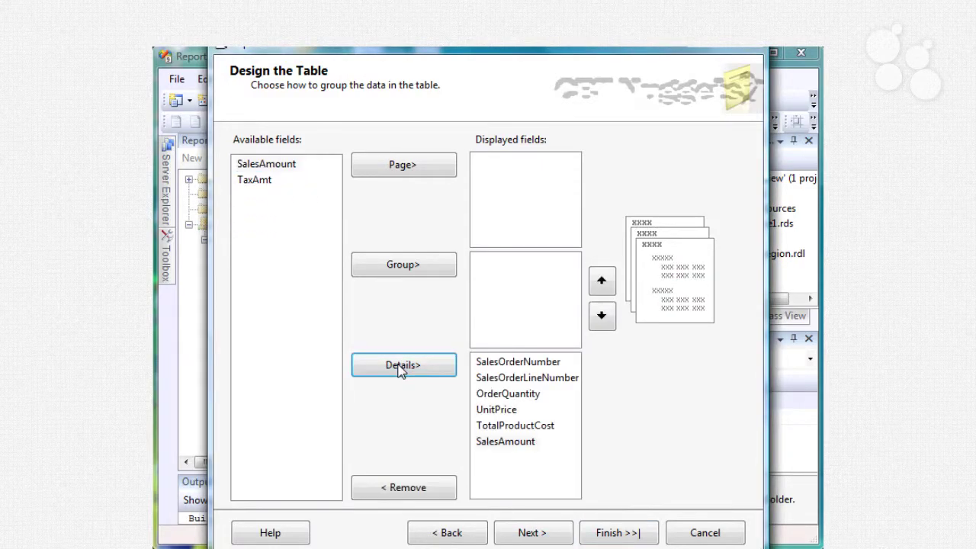
pyautogui.click(399, 365)
pyautogui.click(531, 534)
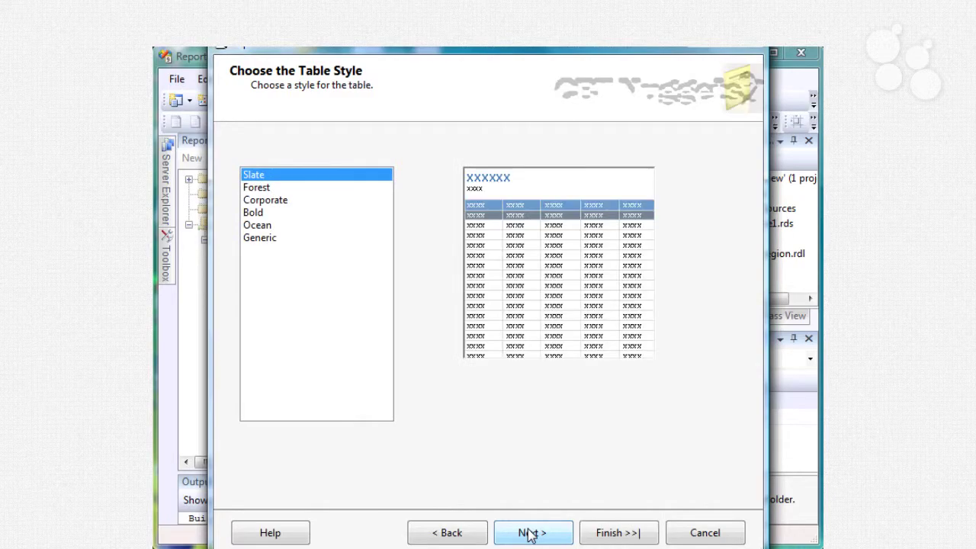
pyautogui.click(531, 534)
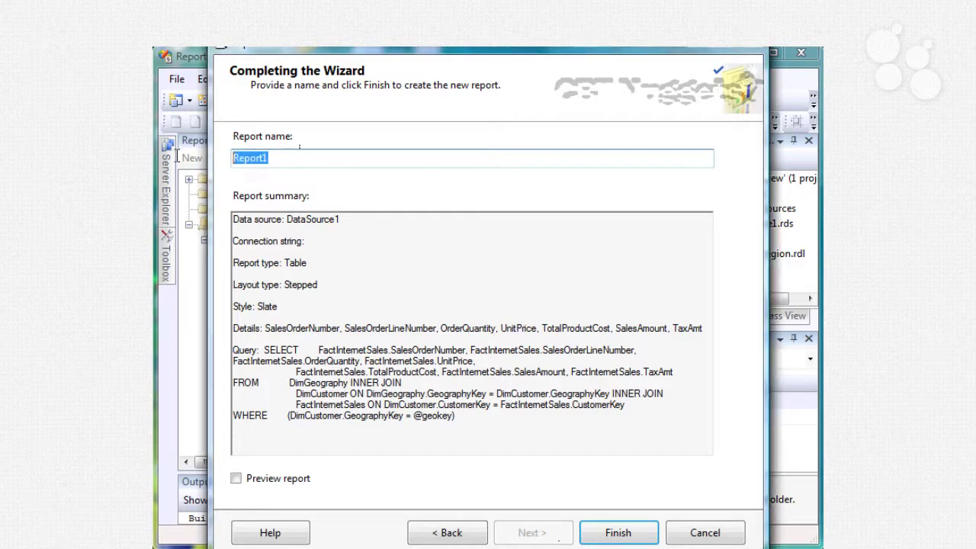
pyautogui.write('sales')
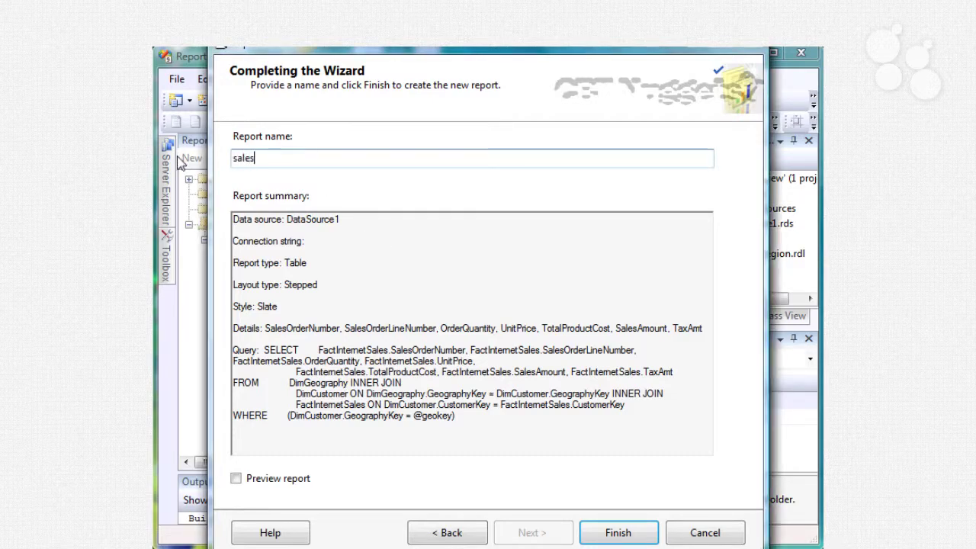
pyautogui.write('_details')
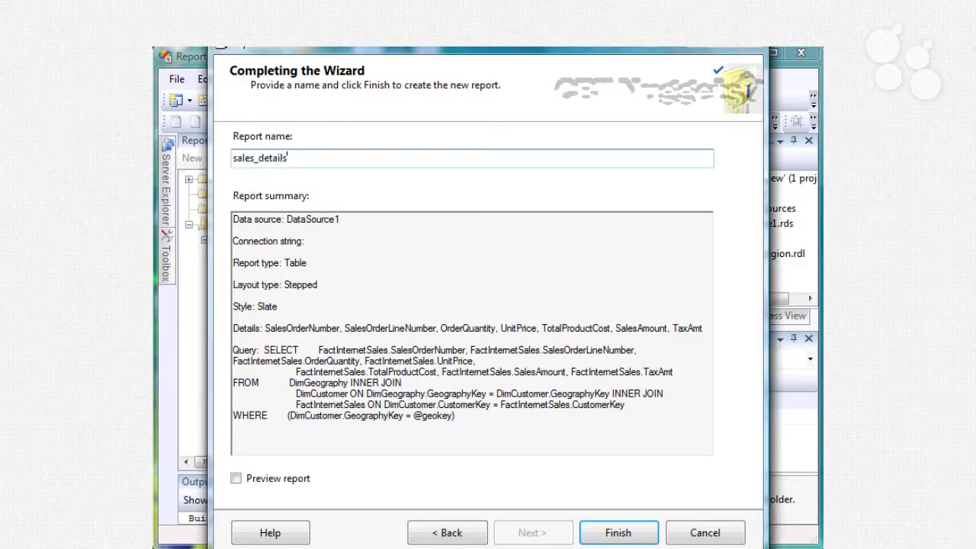
pyautogui.write('_by_city')
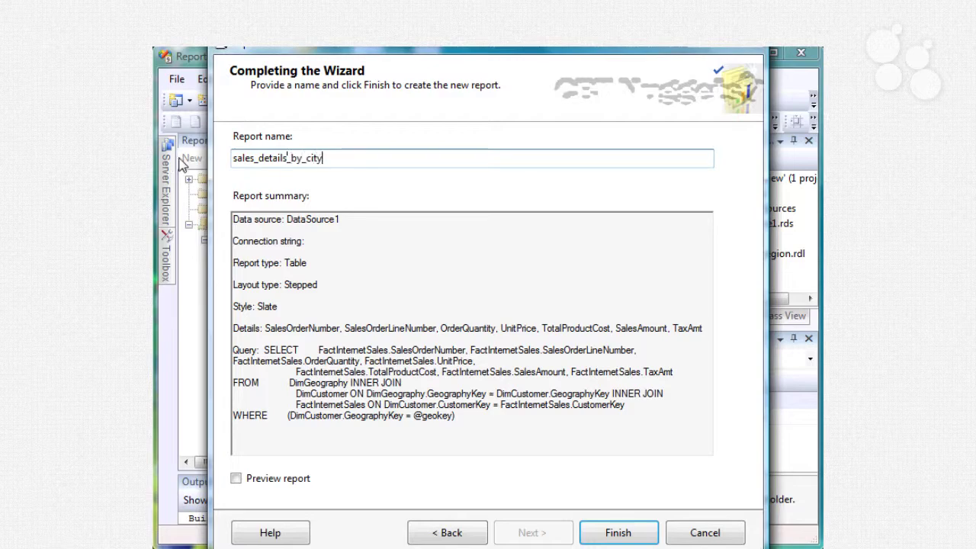
# Step: Finish sales_details_by_city, preview it for geokey 2, then select sales_by_region.rdl
pyautogui.click(650, 534)
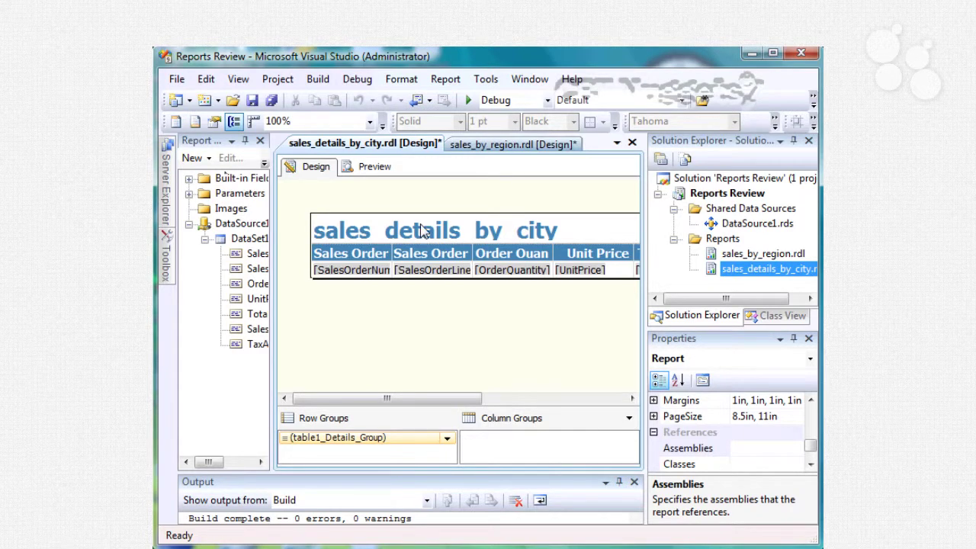
pyautogui.click(374, 167)
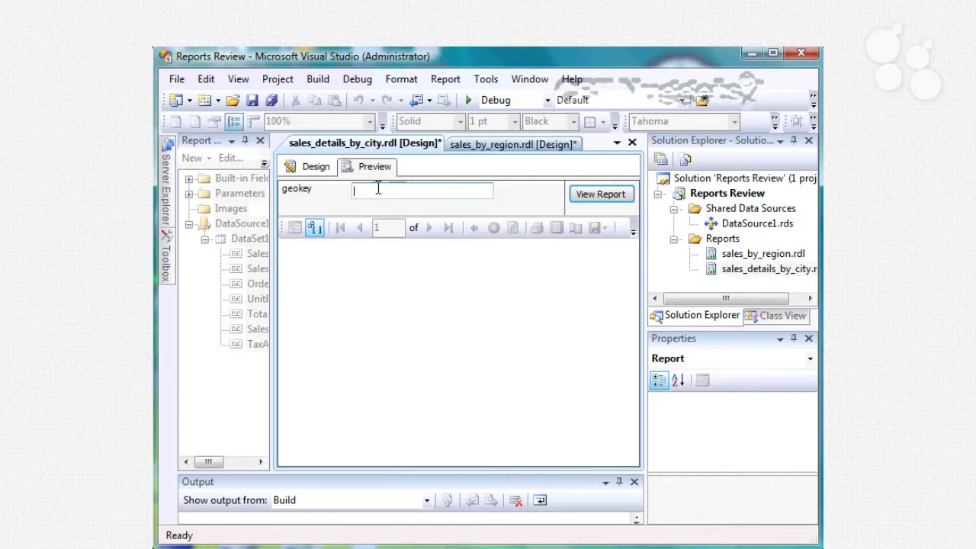
pyautogui.click(377, 188)
pyautogui.write('2')
pyautogui.click(602, 197)
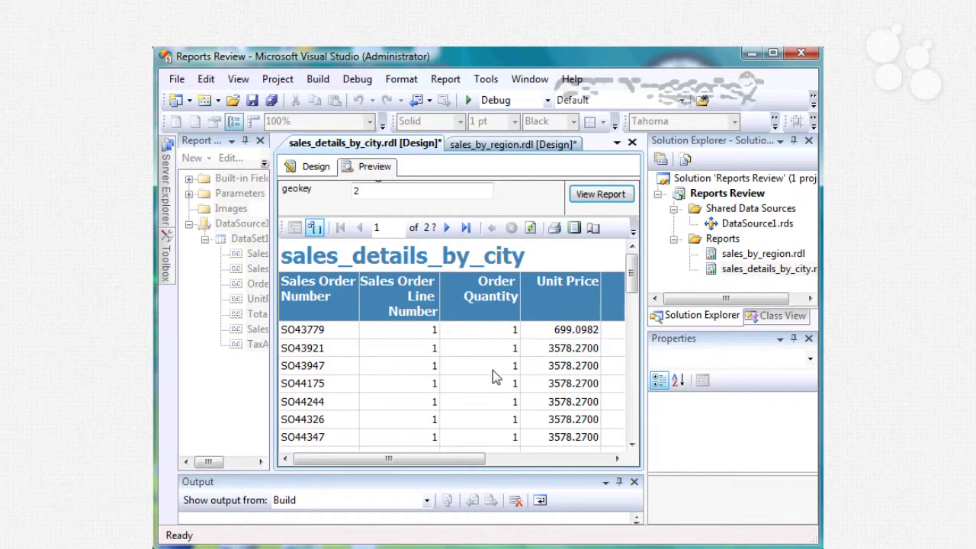
pyautogui.moveTo(633, 263); pyautogui.dragTo(635, 343)
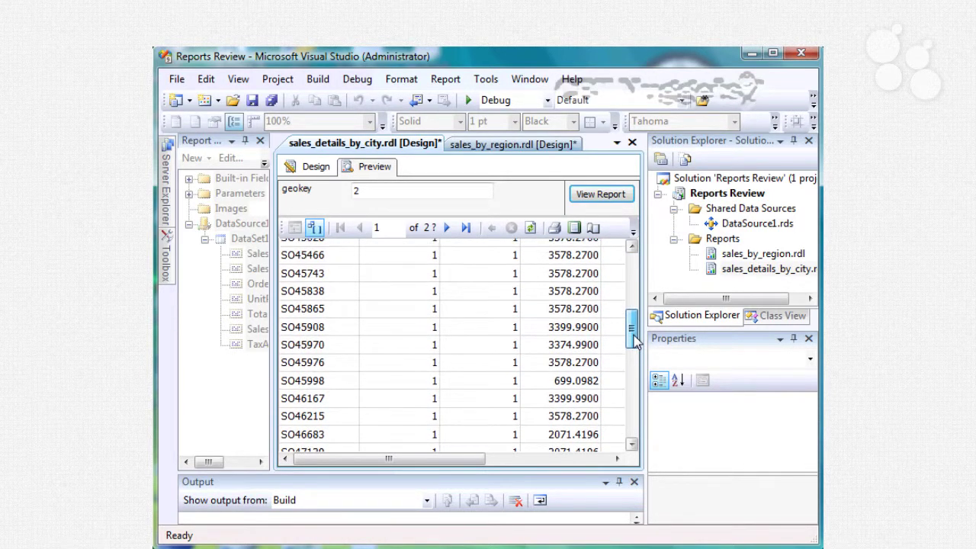
pyautogui.click(759, 256)
# Step: Open sales_by_region.rdl in Design view and select the City and Expr1 cells
pyautogui.doubleClick(760, 256)
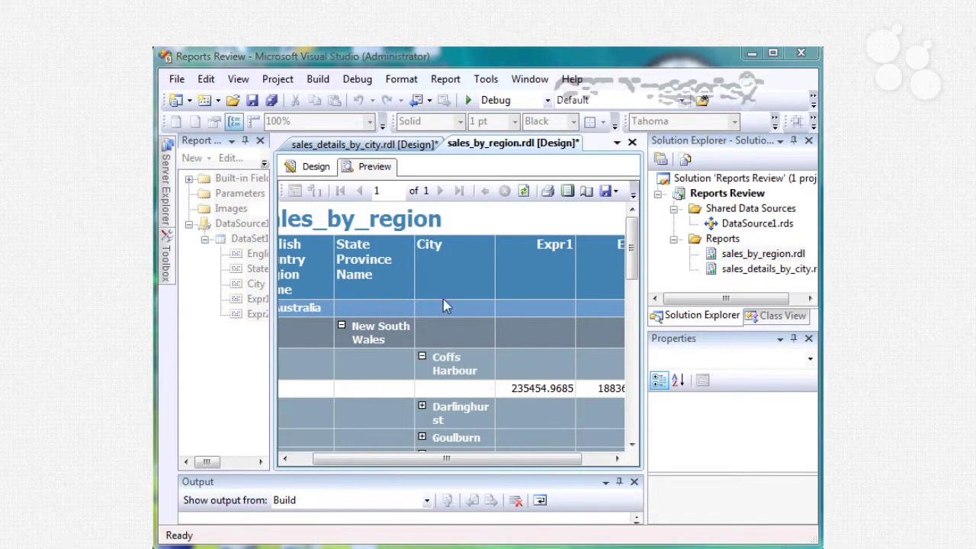
pyautogui.click(308, 166)
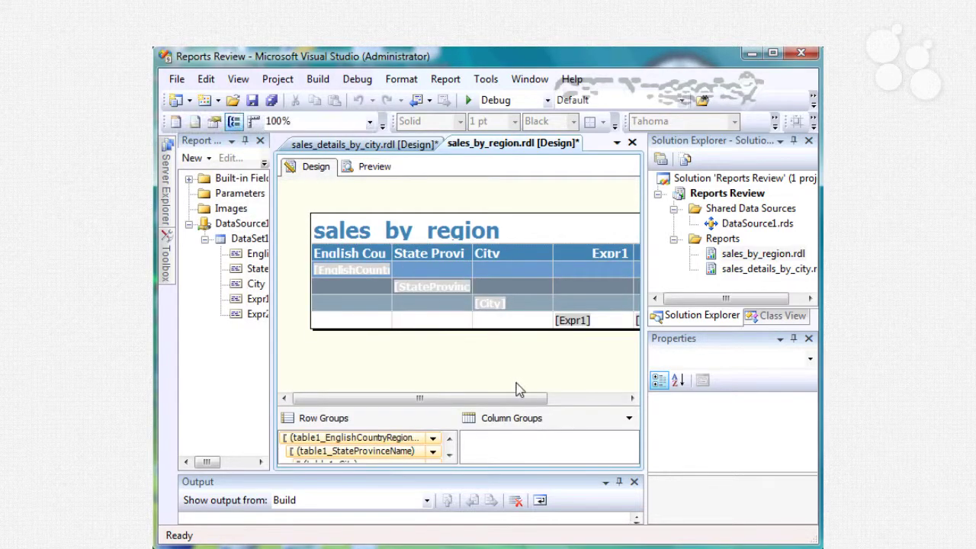
pyautogui.click(504, 304)
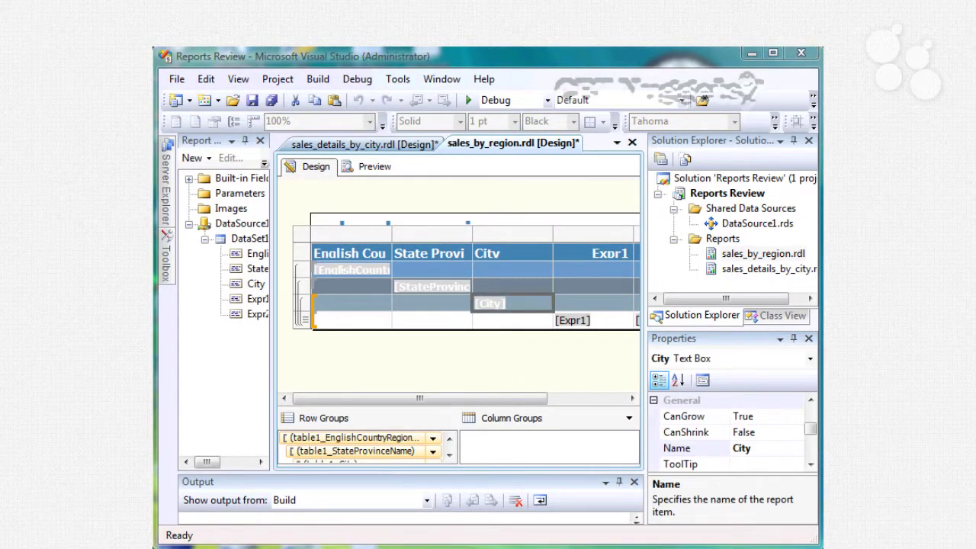
pyautogui.click(580, 323)
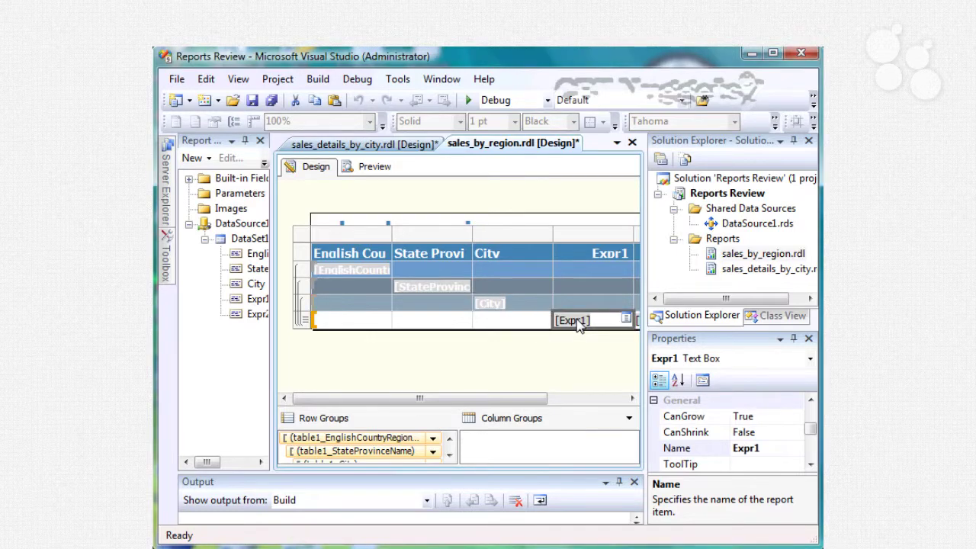
# Step: Begin an Expr1 drillthrough to sales_details_by_city passing geokey, then cancel it
pyautogui.rightClick(622, 321)
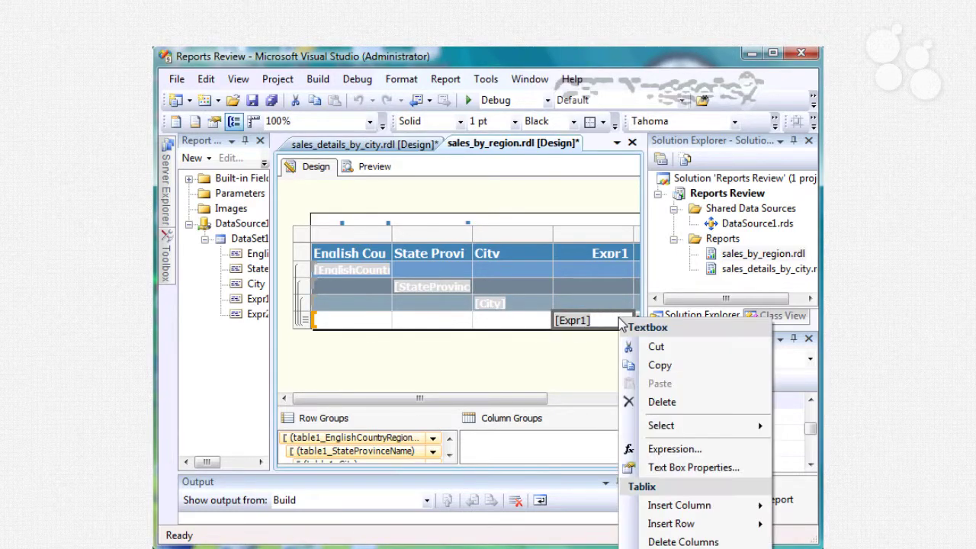
pyautogui.click(674, 468)
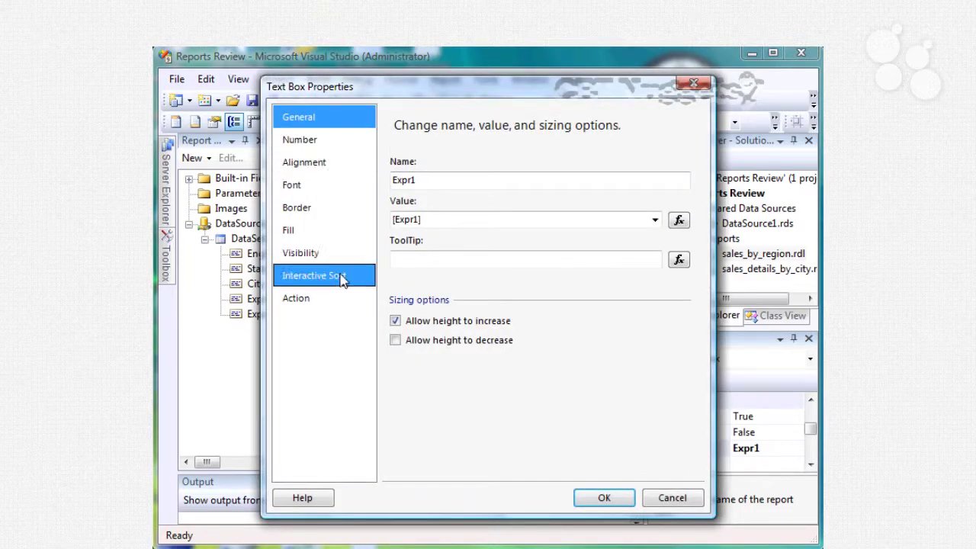
pyautogui.click(324, 297)
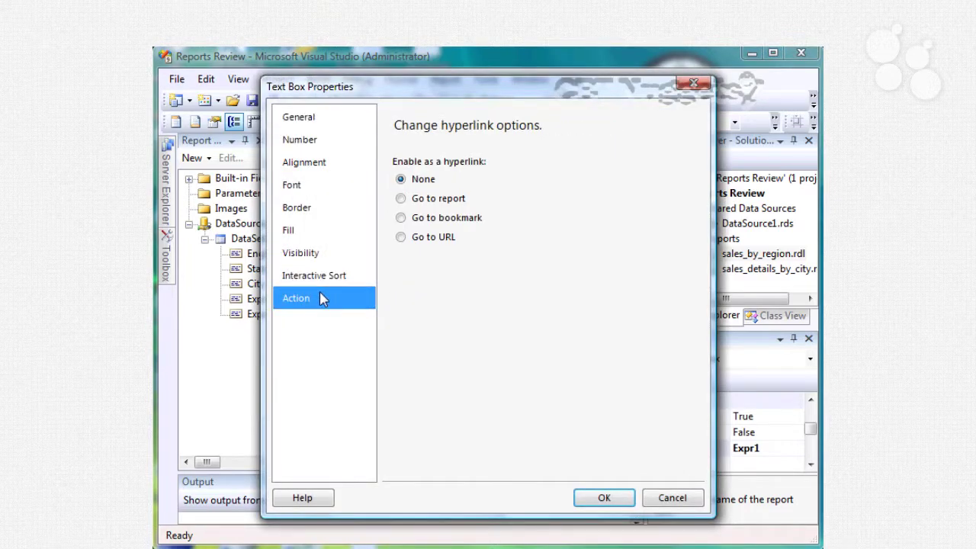
pyautogui.click(400, 198)
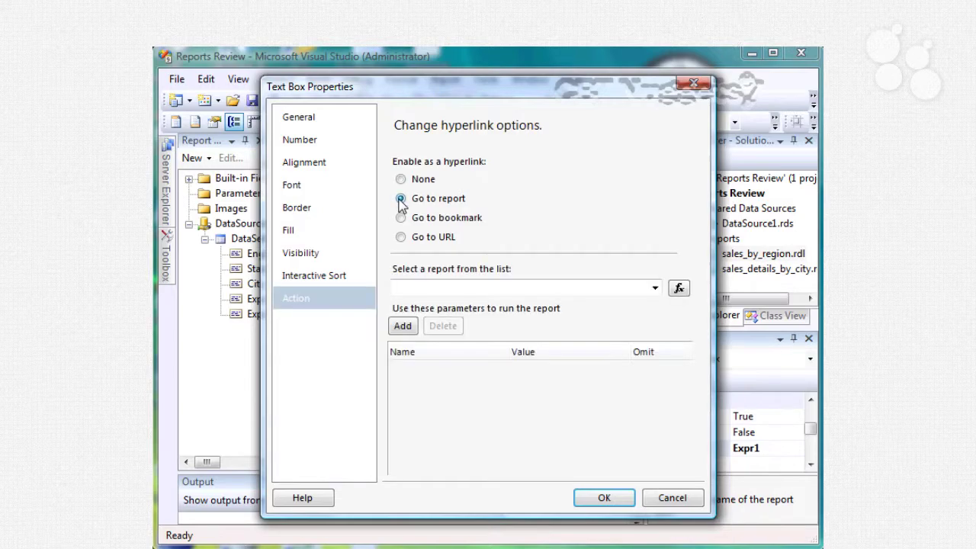
pyautogui.click(653, 290)
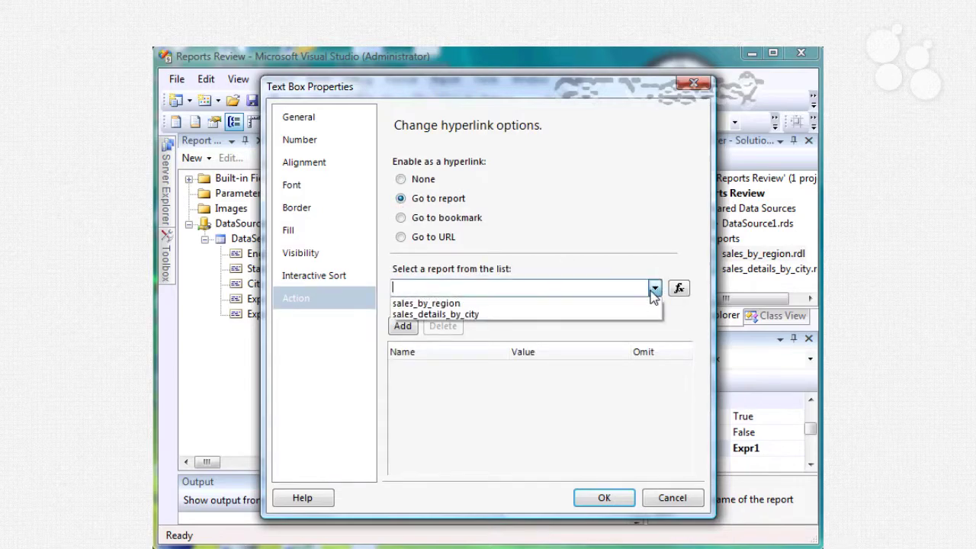
pyautogui.click(474, 314)
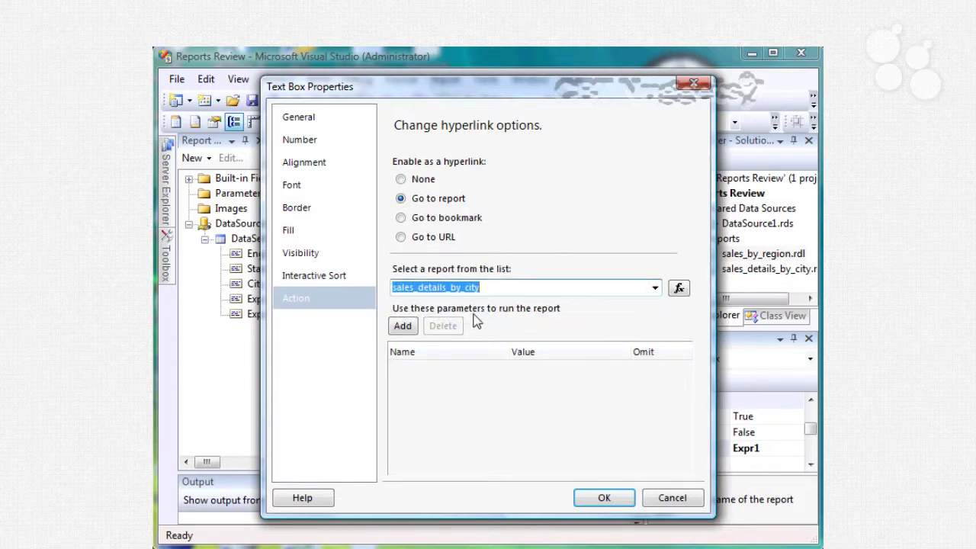
pyautogui.click(405, 326)
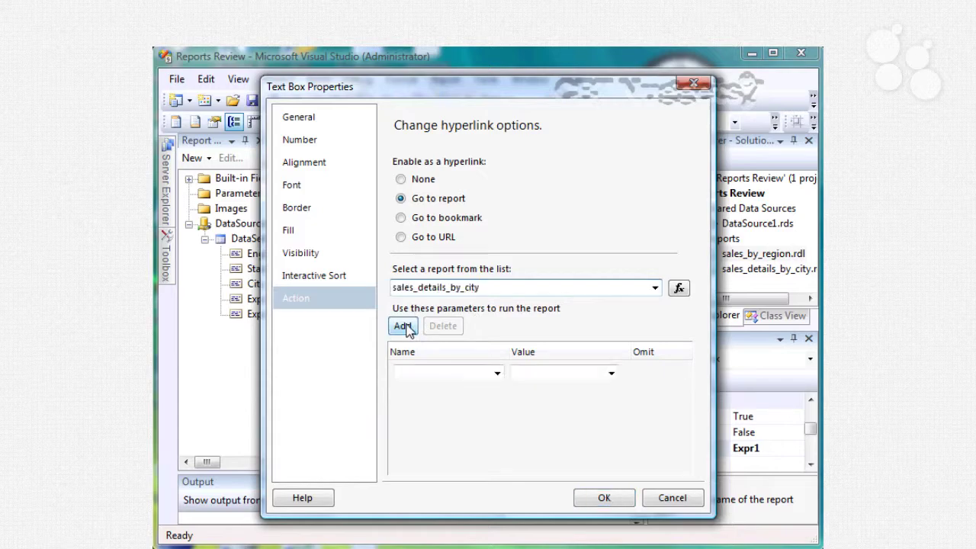
pyautogui.click(496, 374)
pyautogui.click(458, 391)
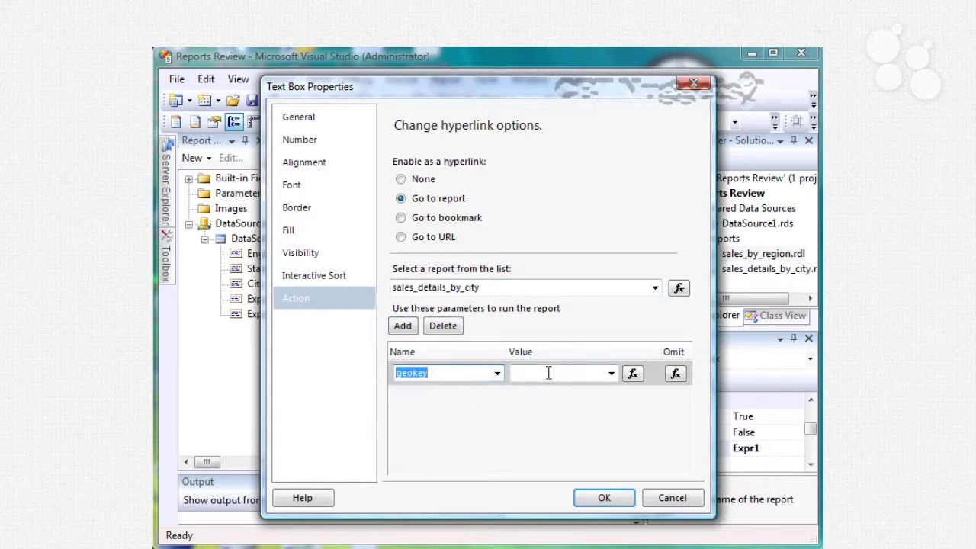
pyautogui.click(611, 374)
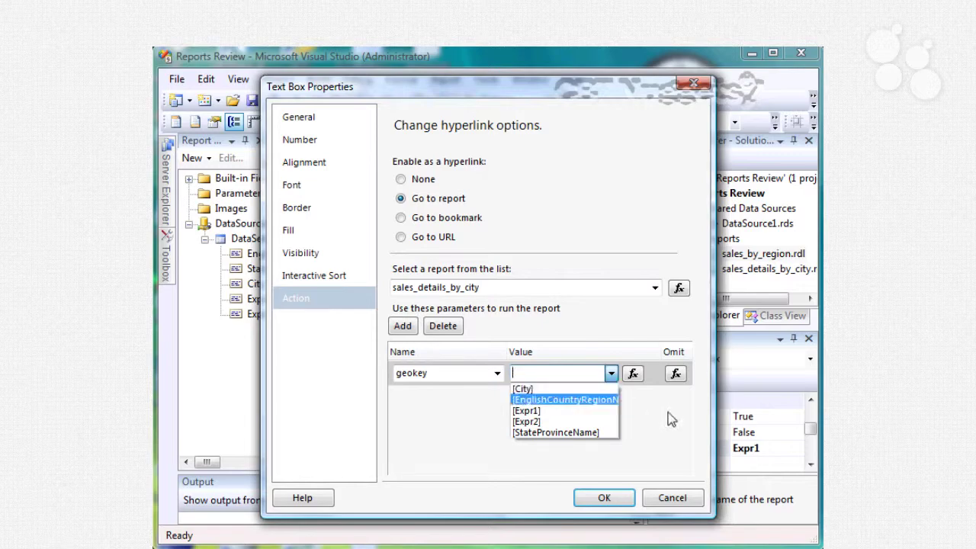
pyautogui.click(674, 497)
pyautogui.click(675, 497)
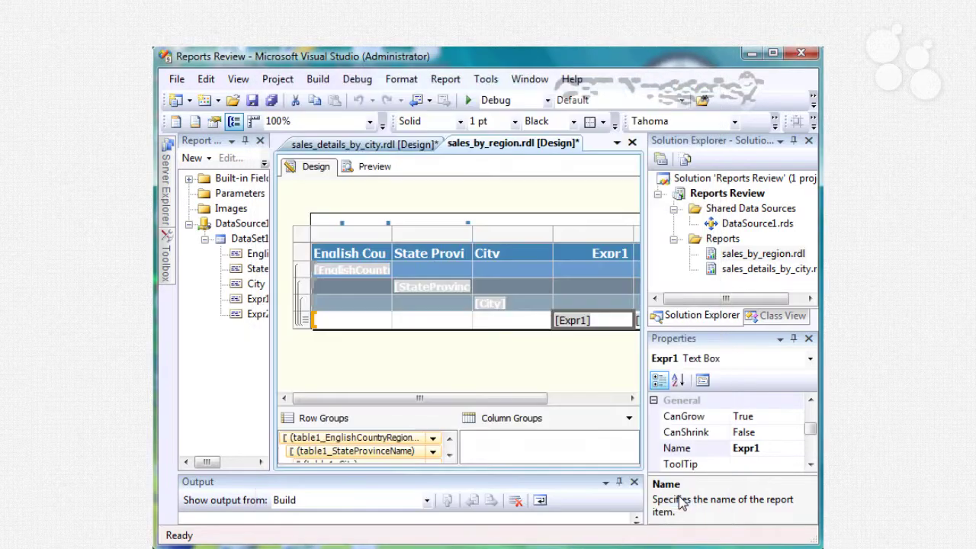
pyautogui.rightClick(242, 240)
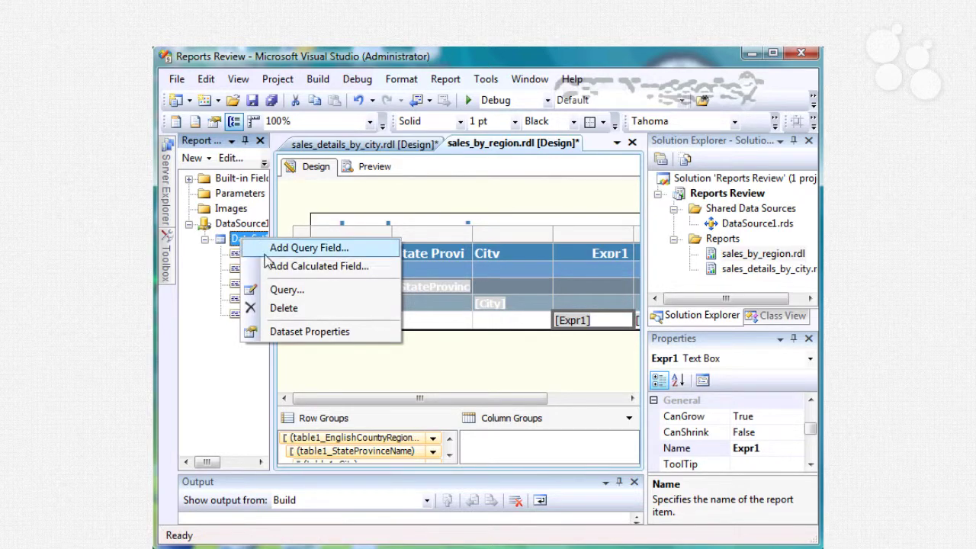
# Step: Add dimgeography.geographykey to the start of the DataSet1 SELECT list
pyautogui.click(275, 290)
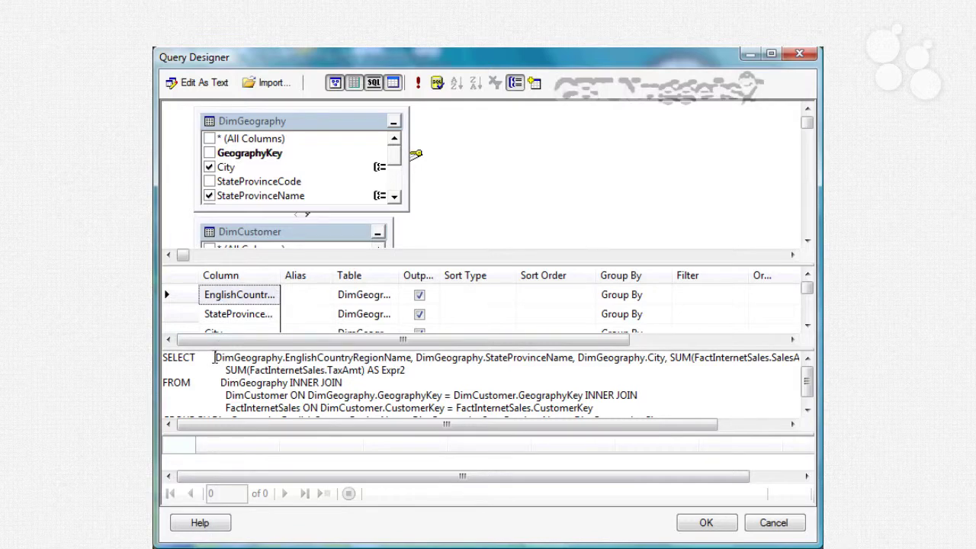
pyautogui.click(215, 356)
pyautogui.write('dimgeo')
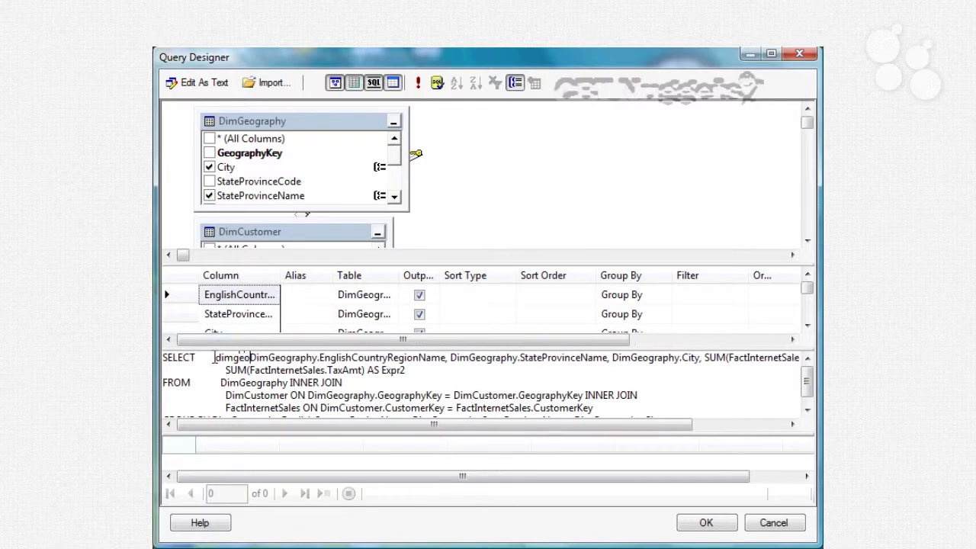
pyautogui.write('grap')
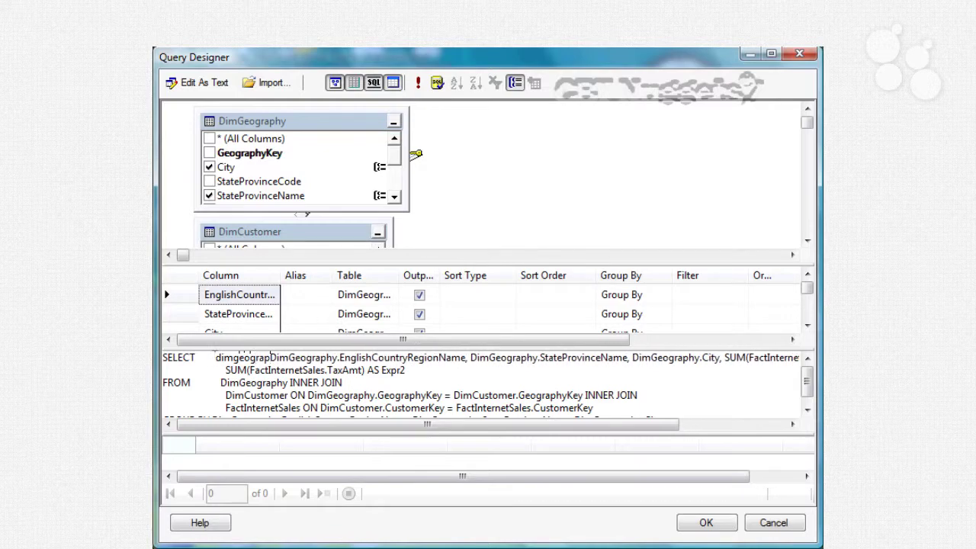
pyautogui.write('hy.geog')
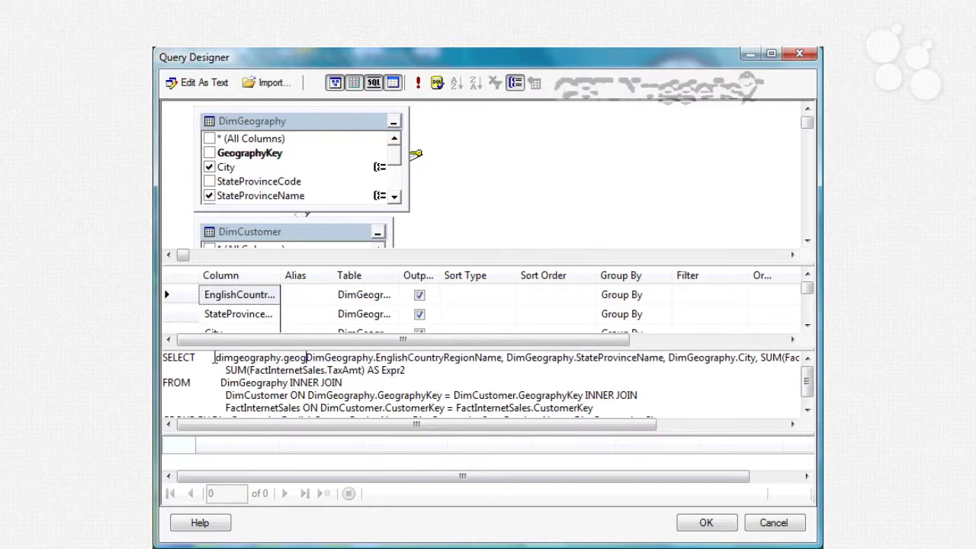
pyautogui.write('raphykey,')
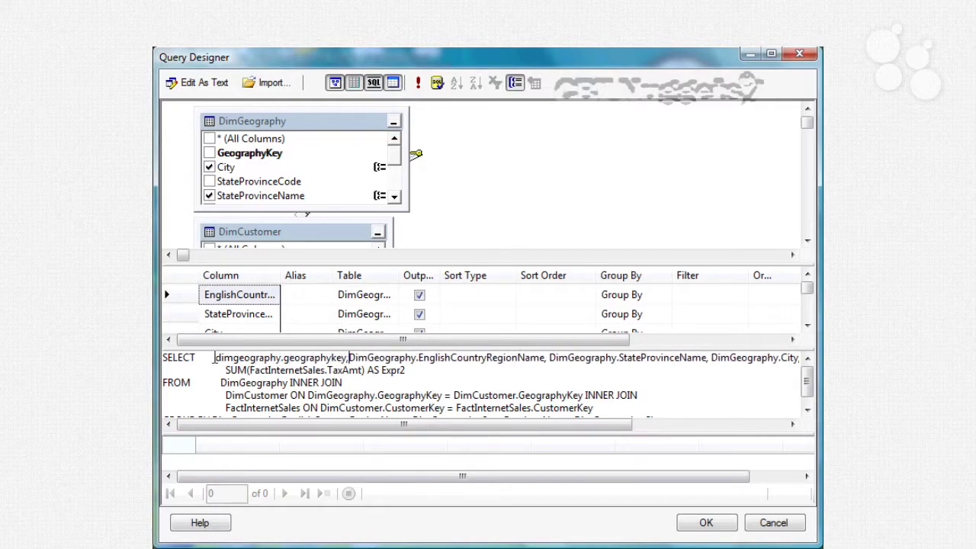
pyautogui.click(525, 473)
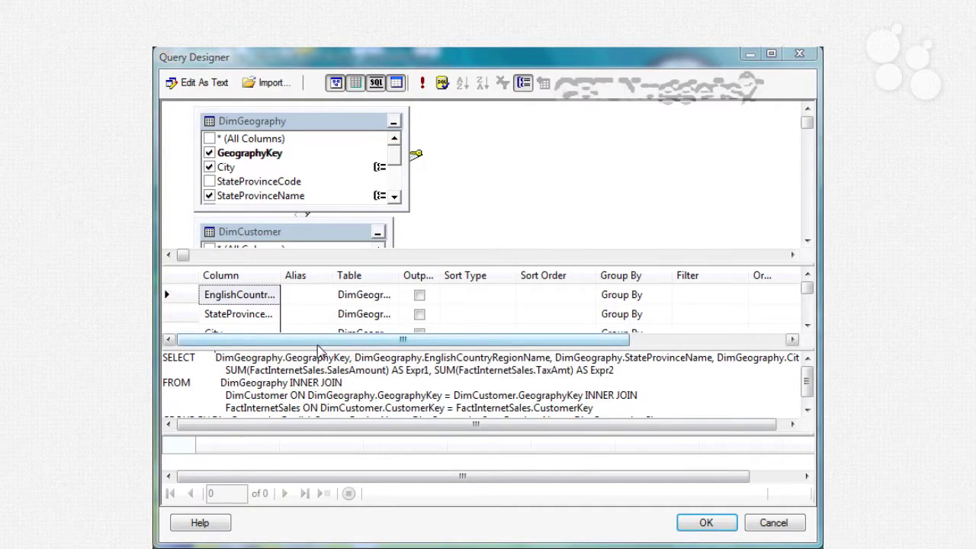
# Step: Paste DimGeography.GeographyKey into the GROUP BY list, remove the extra comma, and confirm
pyautogui.click(807, 410)
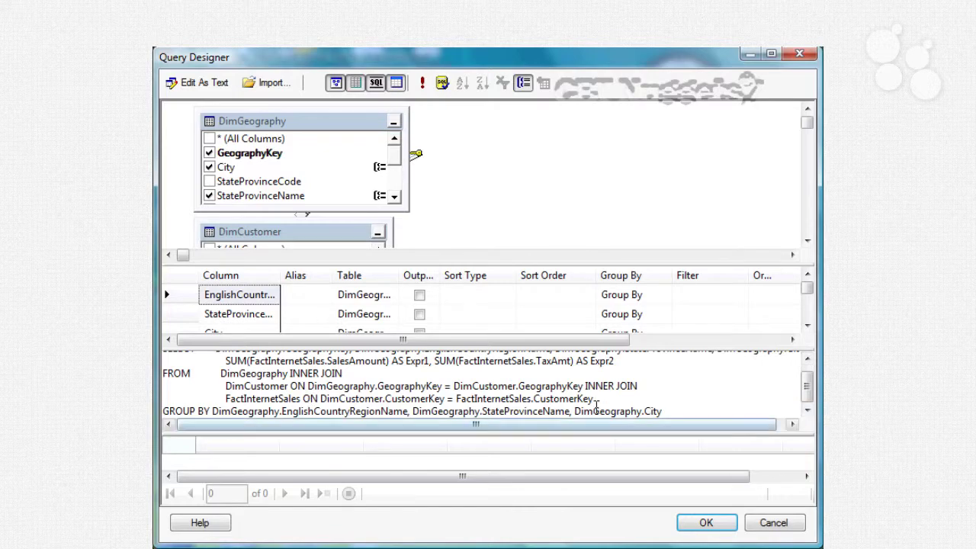
pyautogui.scroll(1, 810, 377)
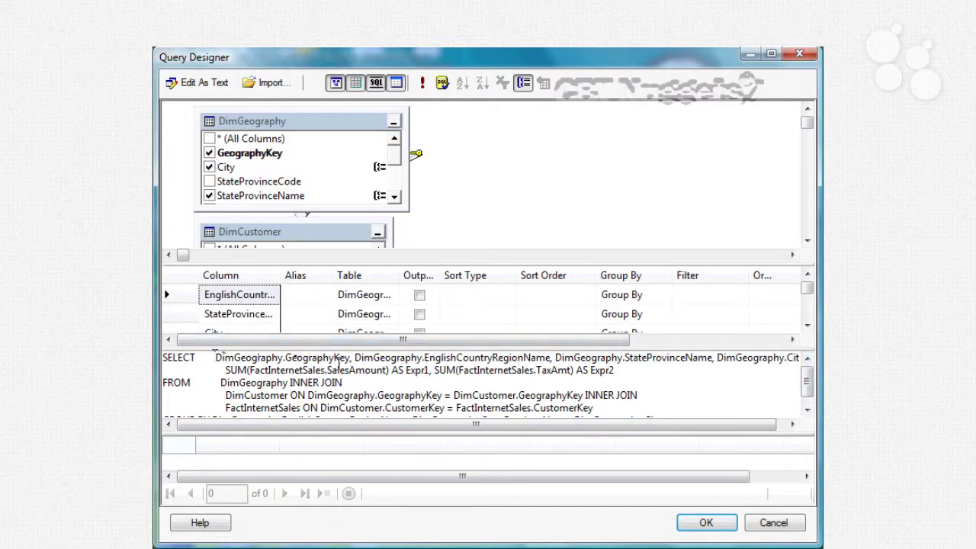
pyautogui.moveTo(351, 356); pyautogui.dragTo(217, 356)
pyautogui.hotkey('ctrl', 'c')
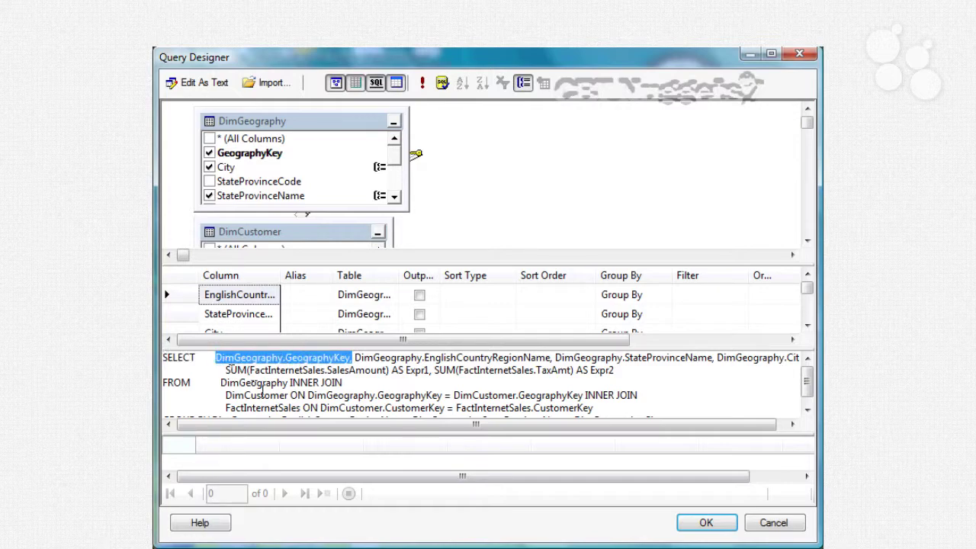
pyautogui.click(409, 394)
pyautogui.press('Down')
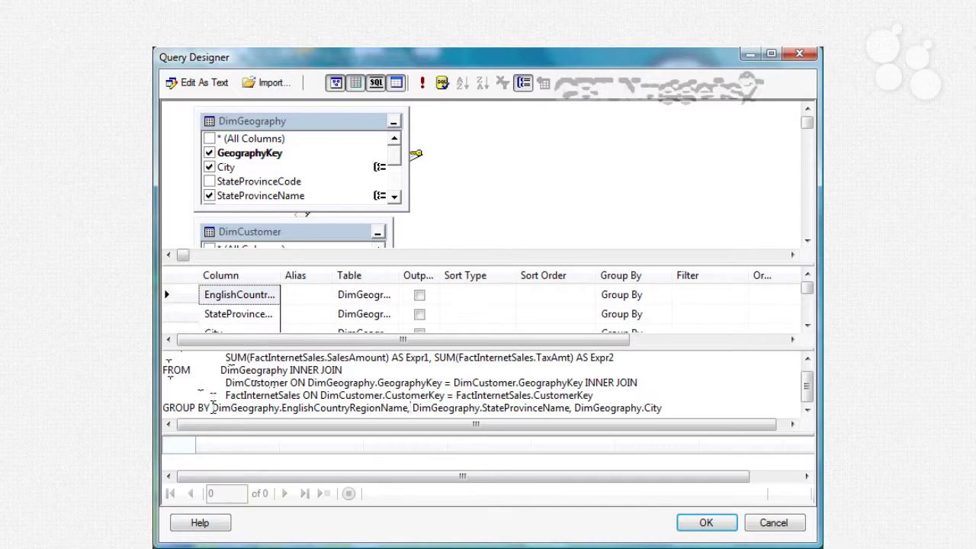
pyautogui.hotkey('ctrl', 'v')
pyautogui.press('Delete')
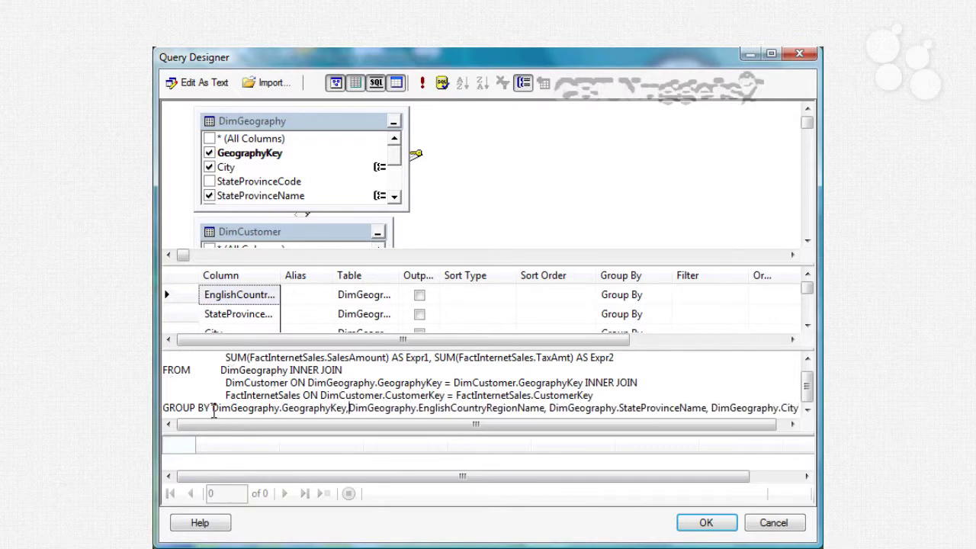
pyautogui.click(710, 523)
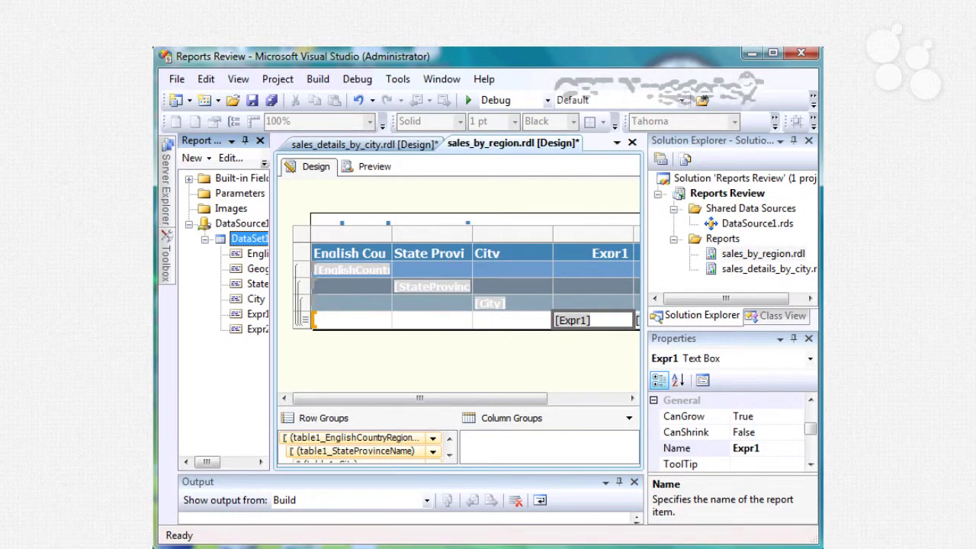
# Step: Link the Expr1 text box to sales_details_by_city, passing geokey = [GeographyKey]
pyautogui.rightClick(583, 328)
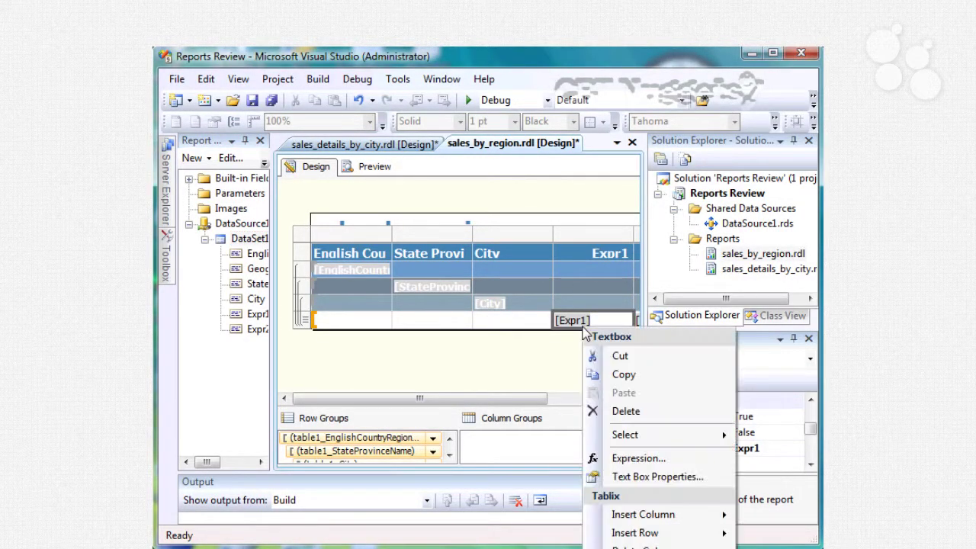
pyautogui.click(682, 477)
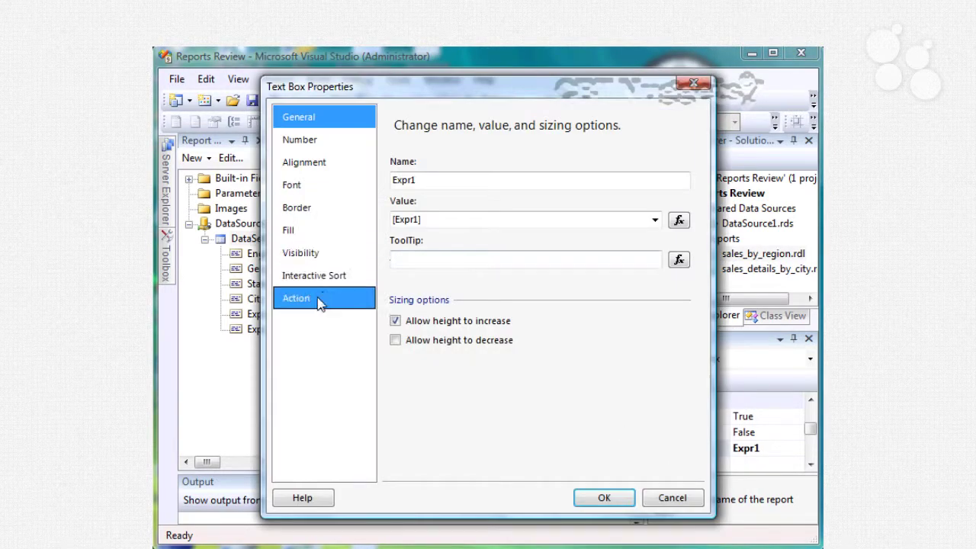
pyautogui.click(319, 300)
pyautogui.click(400, 200)
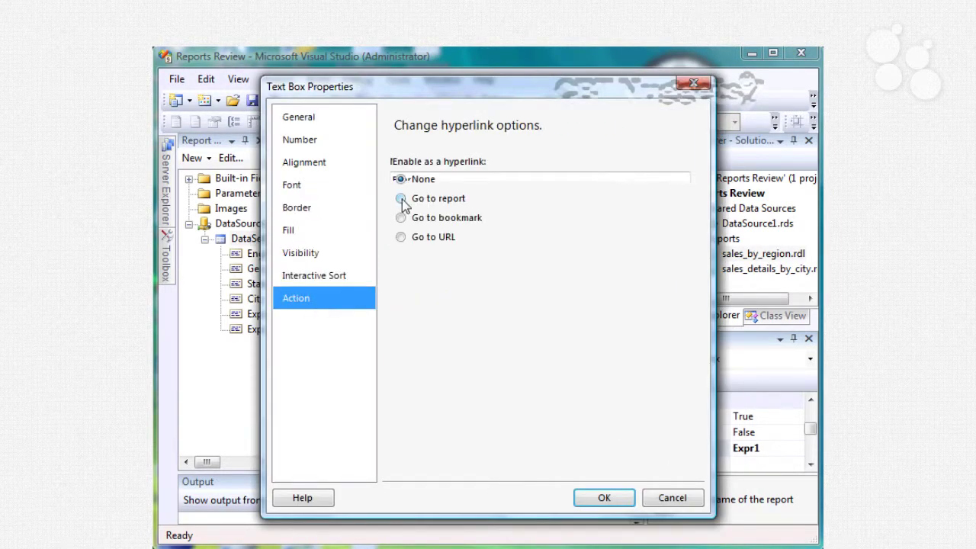
pyautogui.click(654, 288)
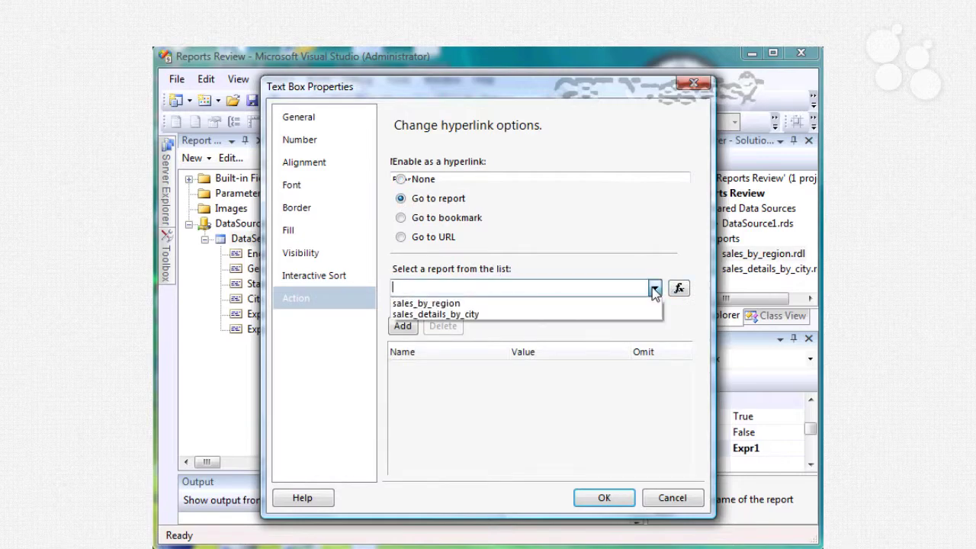
pyautogui.click(569, 317)
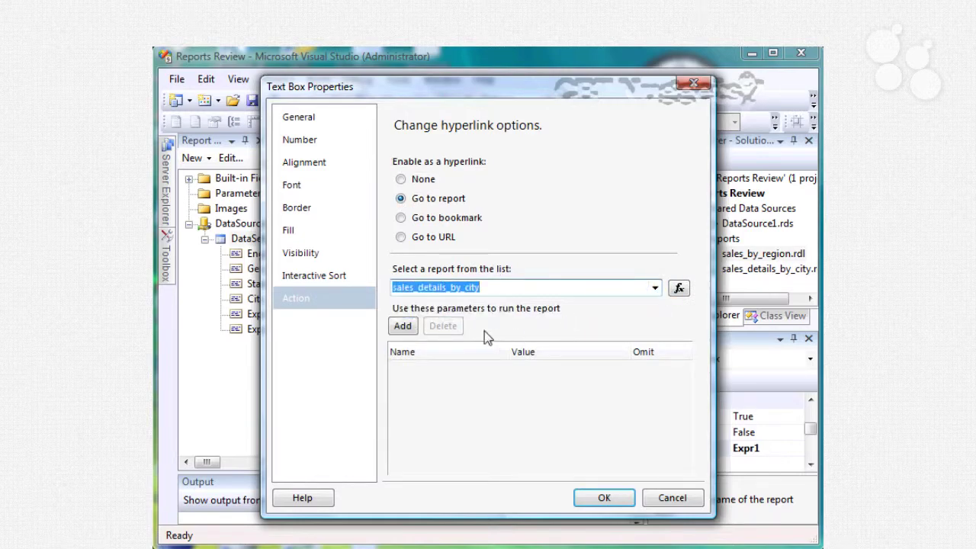
pyautogui.click(402, 325)
pyautogui.click(497, 374)
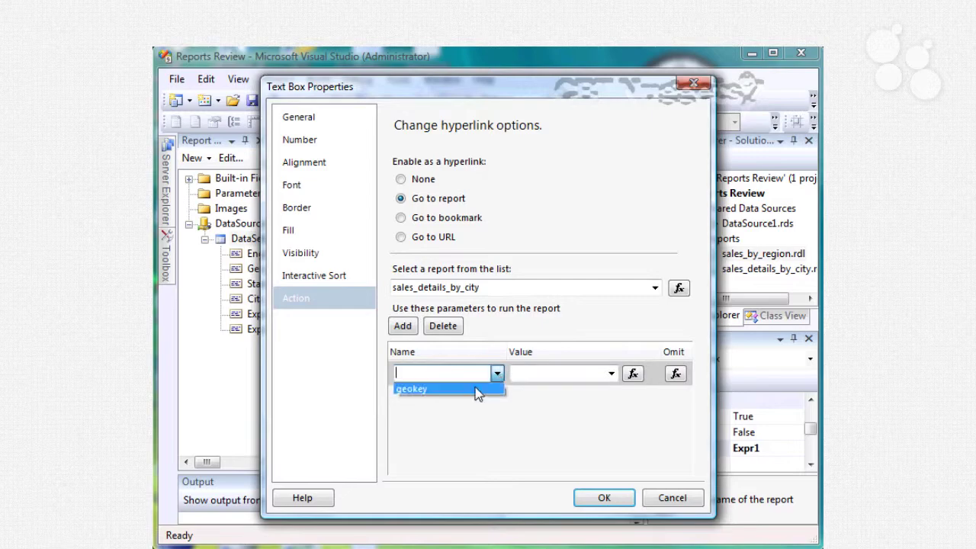
pyautogui.click(488, 391)
pyautogui.click(610, 374)
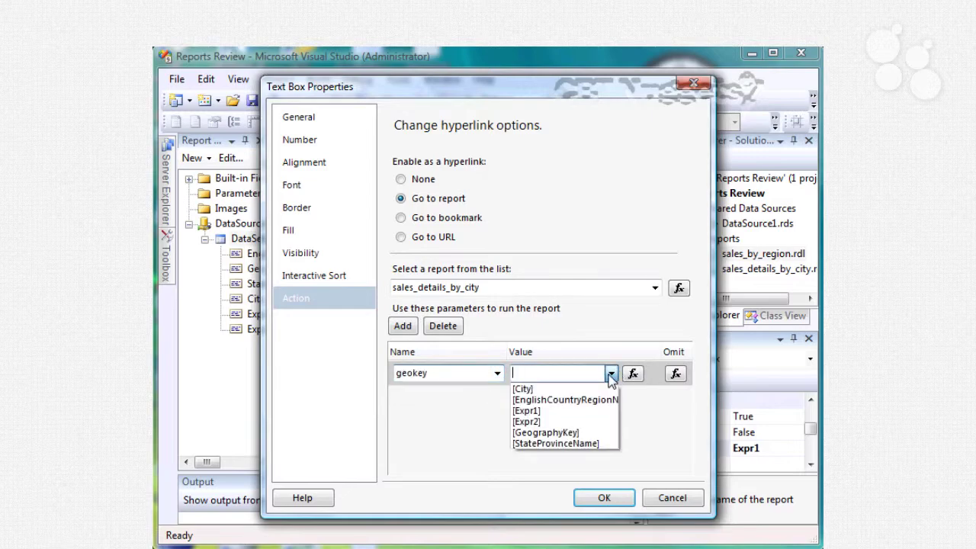
pyautogui.click(579, 432)
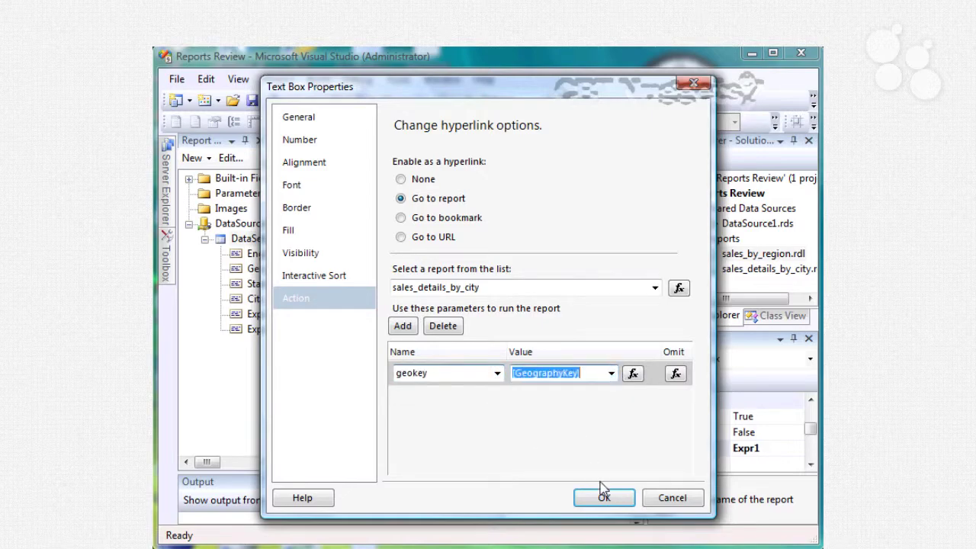
pyautogui.click(604, 497)
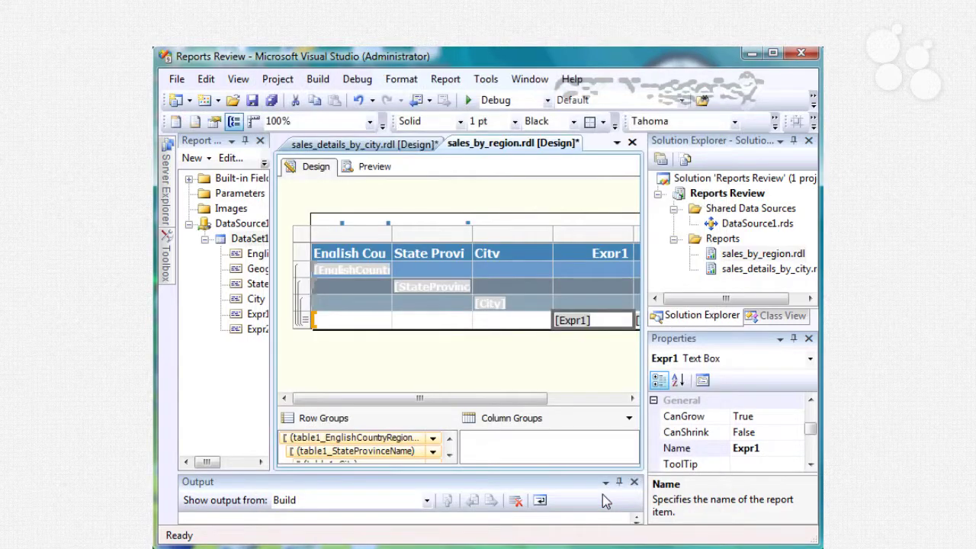
# Step: Preview, expand Australia > New South Wales > Coffs Harbour, and drill through 235154.9685
pyautogui.click(373, 169)
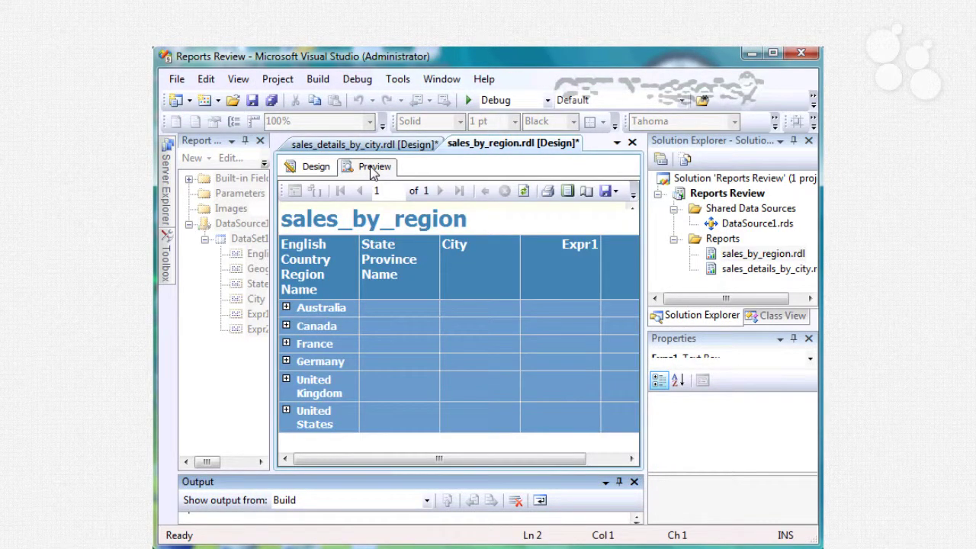
pyautogui.click(285, 307)
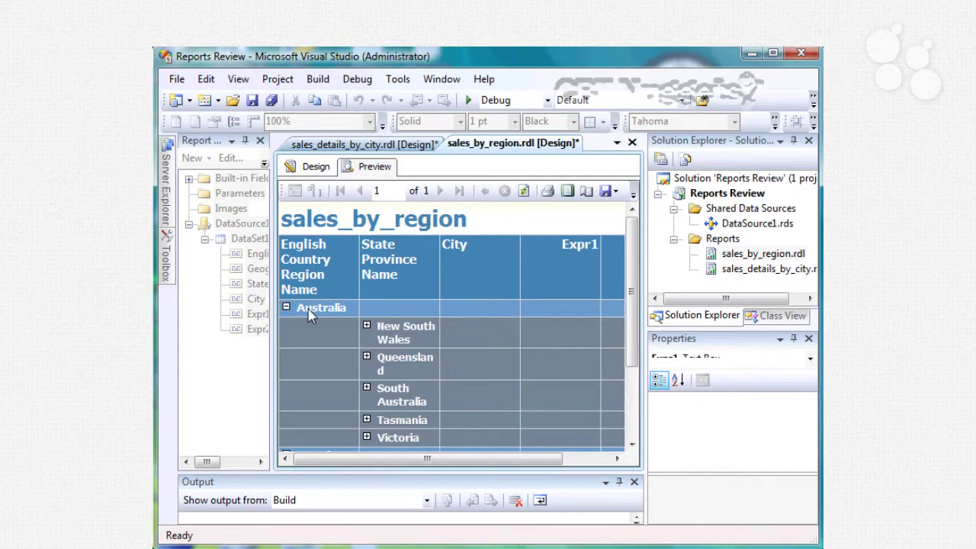
pyautogui.click(366, 327)
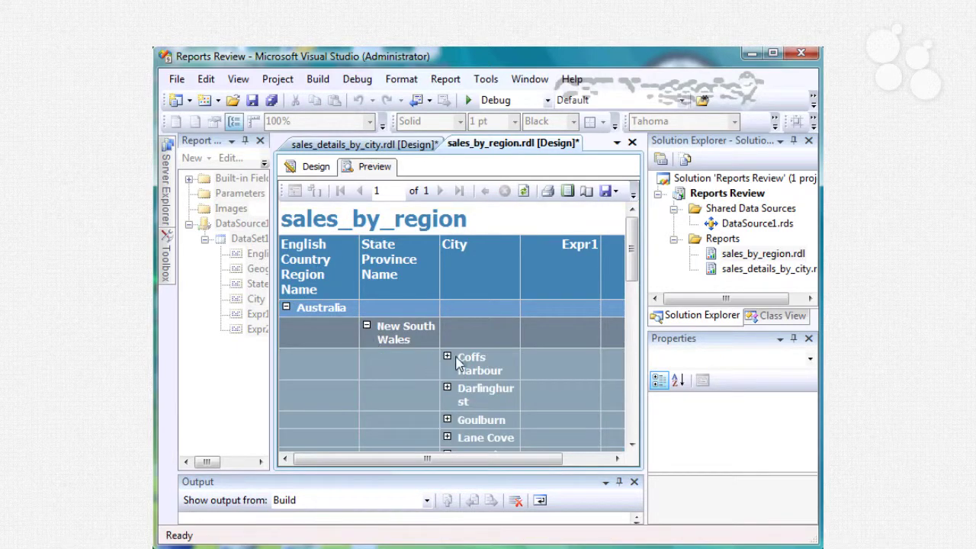
pyautogui.click(447, 358)
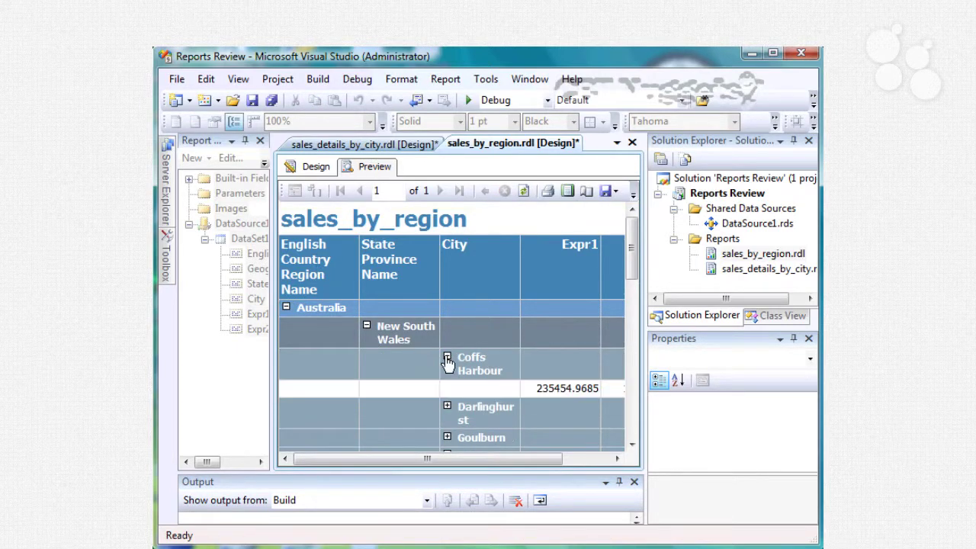
pyautogui.click(559, 388)
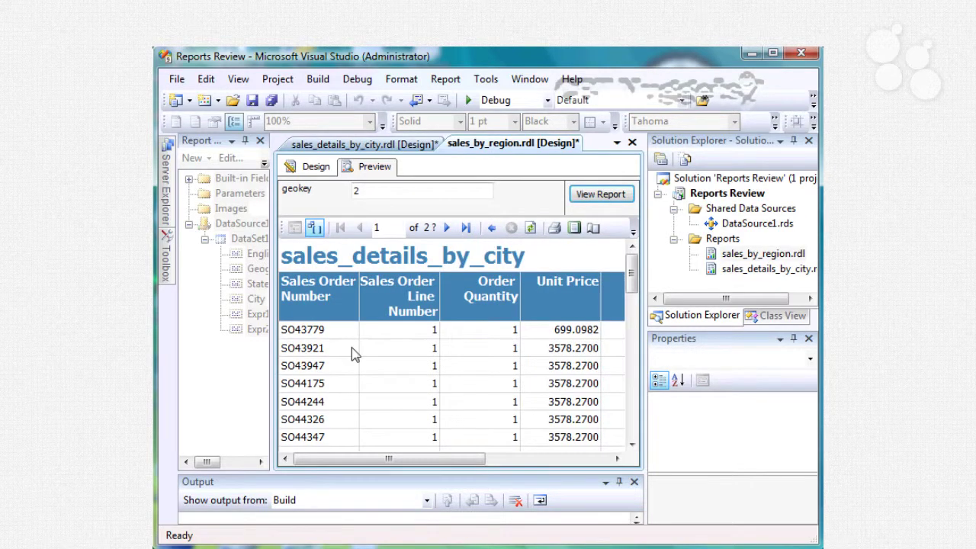
pyautogui.moveTo(631, 270); pyautogui.dragTo(633, 309)
pyautogui.moveTo(637, 344); pyautogui.dragTo(636, 374)
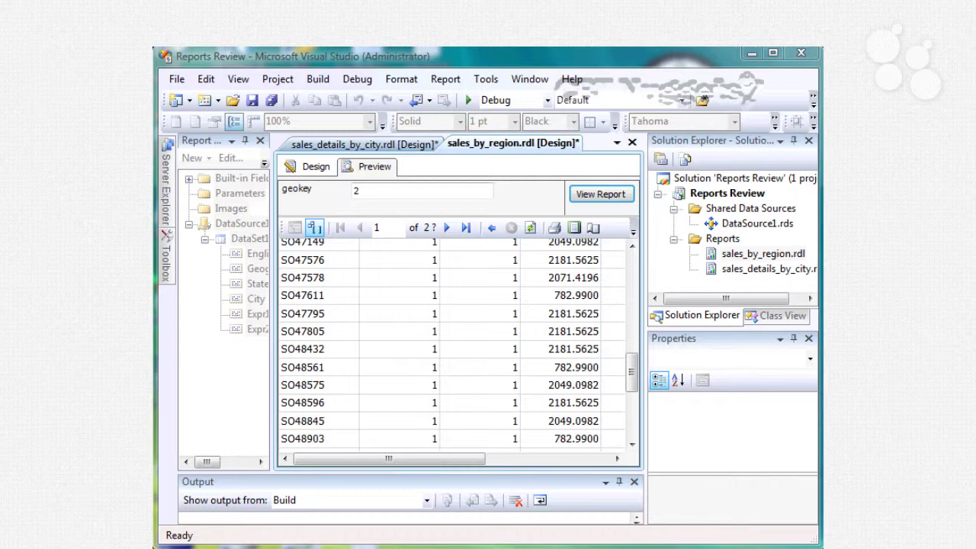
pyautogui.click(754, 253)
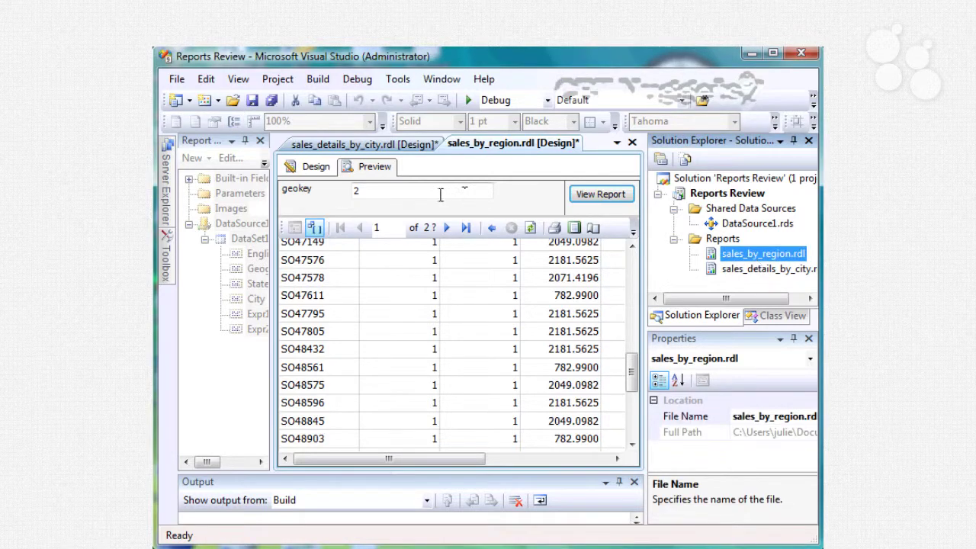
# Step: In Design view, delete the Expr2 column from the table
pyautogui.click(309, 168)
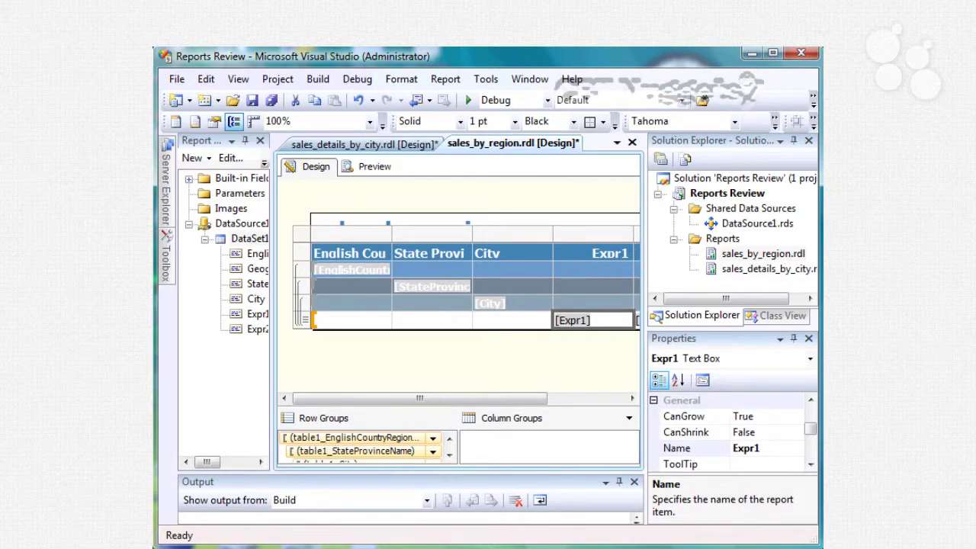
pyautogui.moveTo(512, 399); pyautogui.dragTo(588, 402)
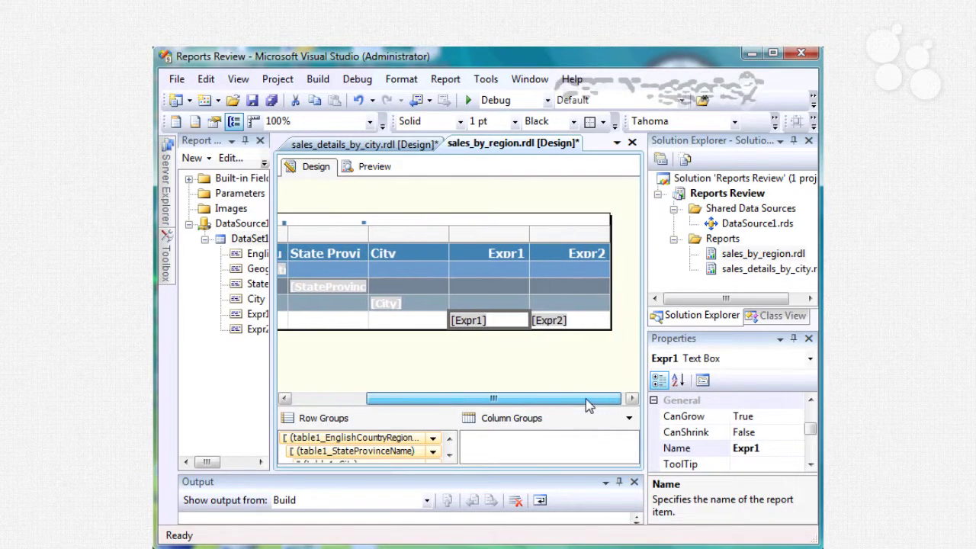
pyautogui.rightClick(570, 241)
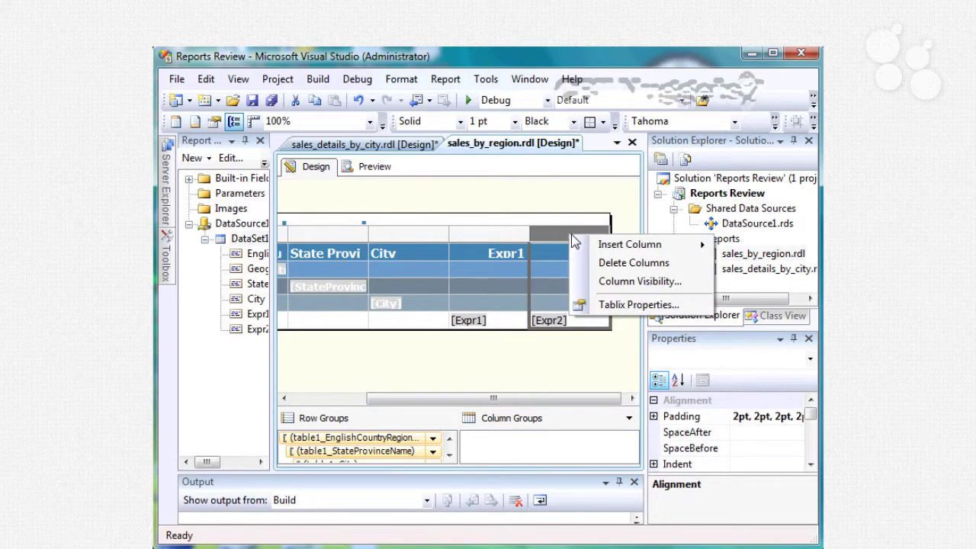
pyautogui.click(605, 260)
# Step: Rename the Expr1 column header to 'Sales'
pyautogui.doubleClick(499, 256)
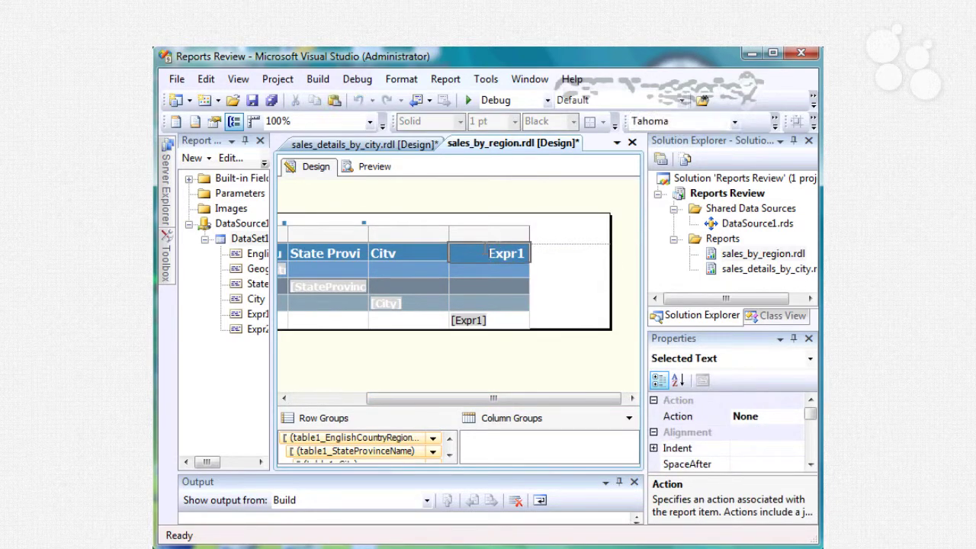
pyautogui.write('Sales')
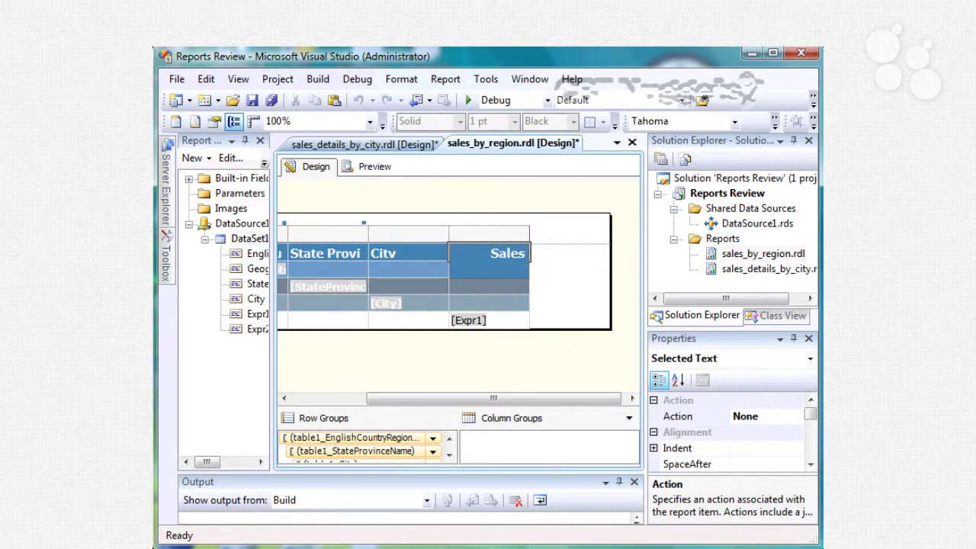
pyautogui.press('Escape')
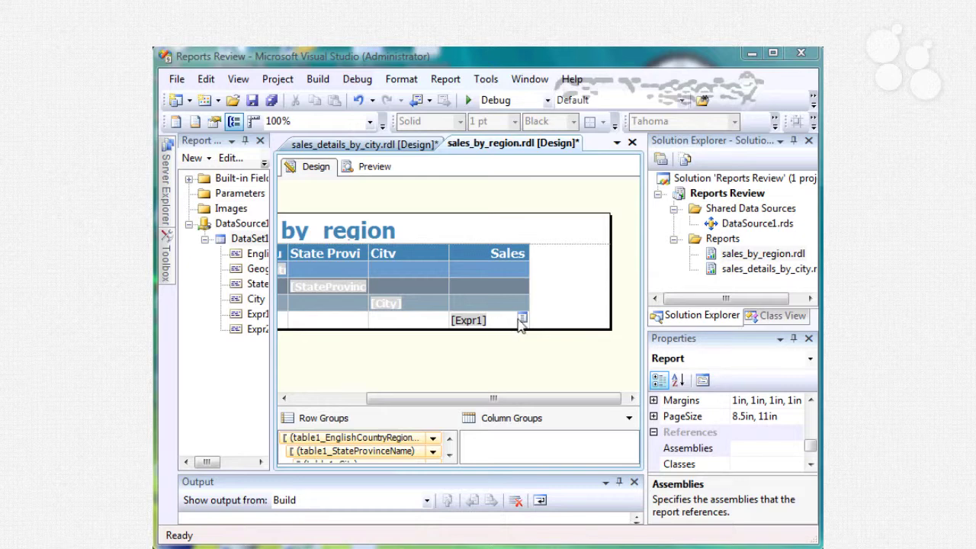
# Step: Clear the [Expr1] expression from the detail cell
pyautogui.click(522, 319)
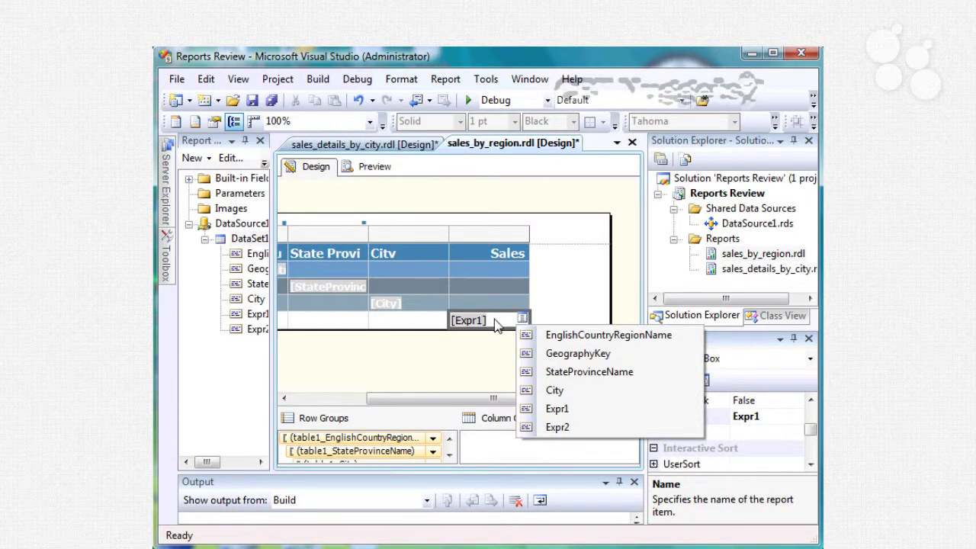
pyautogui.click(493, 320)
pyautogui.hotkey('ctrl', 'a')
pyautogui.press('Delete')
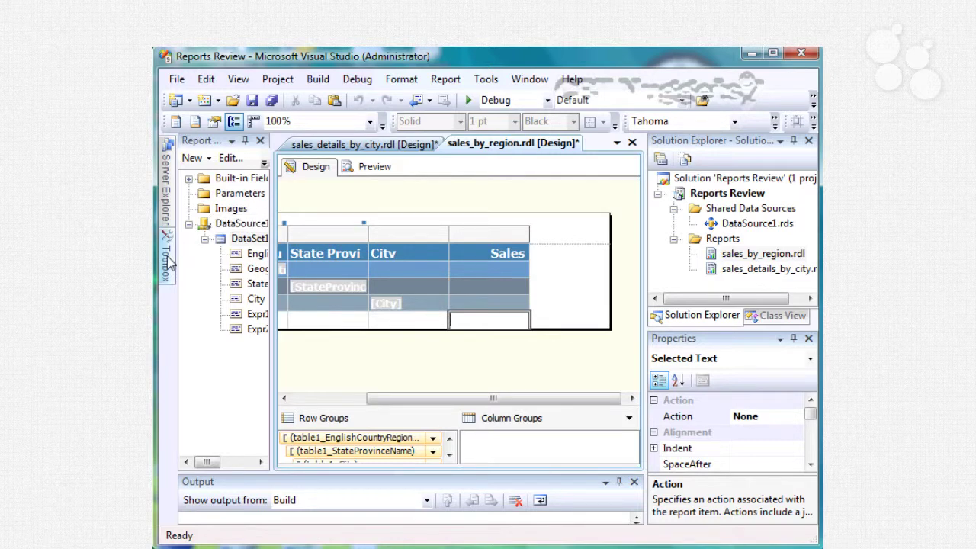
pyautogui.moveTo(170, 263)
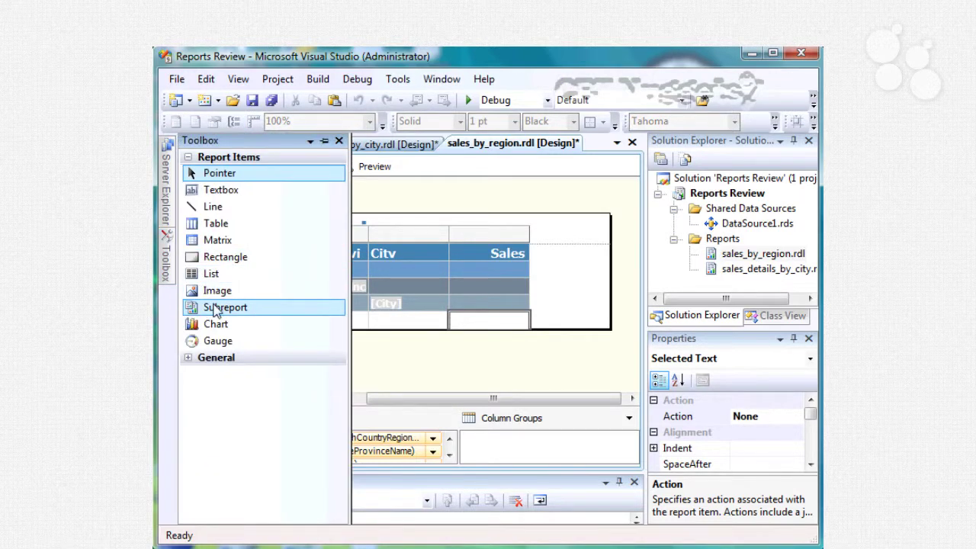
# Step: Place a subreport in the empty Sales detail cell showing sales_details_by_city
pyautogui.moveTo(219, 307); pyautogui.dragTo(486, 326)
pyautogui.rightClick(486, 325)
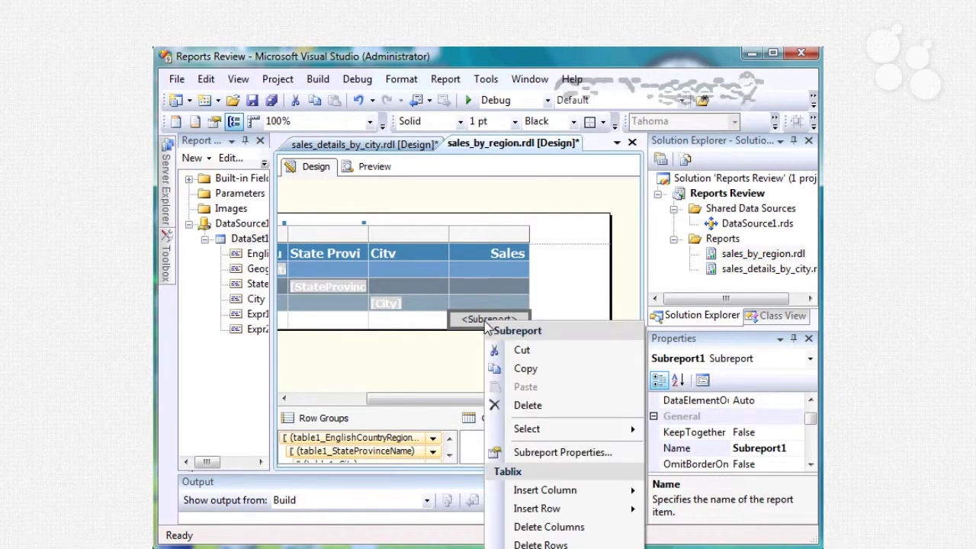
pyautogui.click(557, 456)
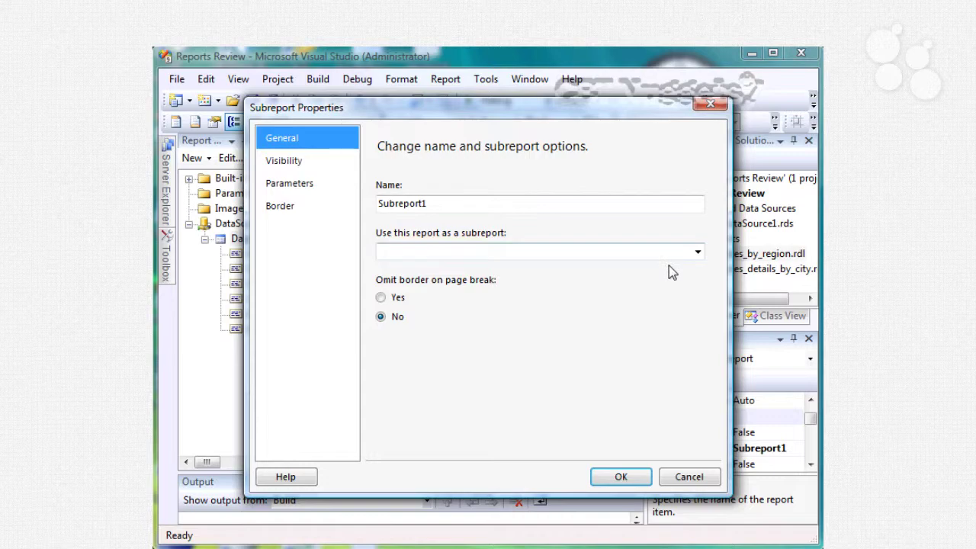
pyautogui.click(699, 252)
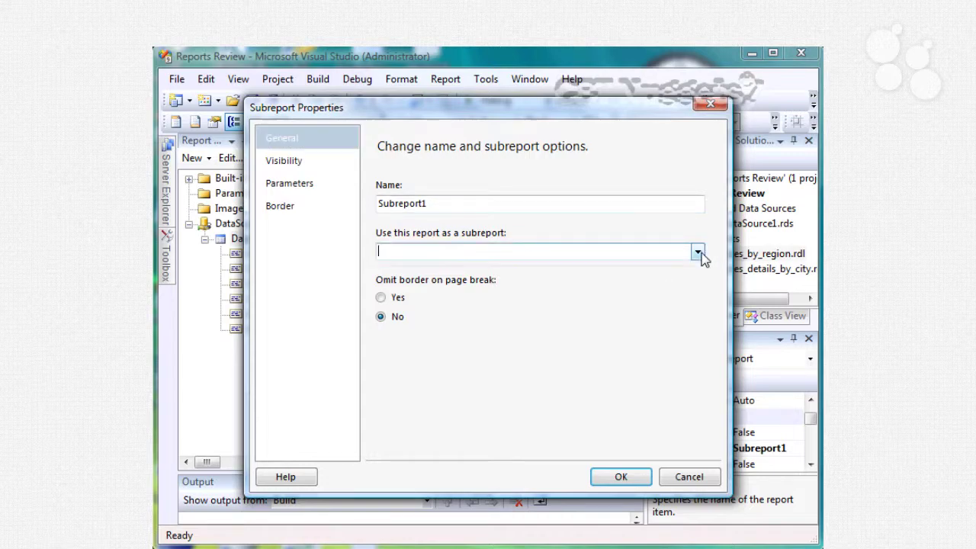
pyautogui.click(509, 281)
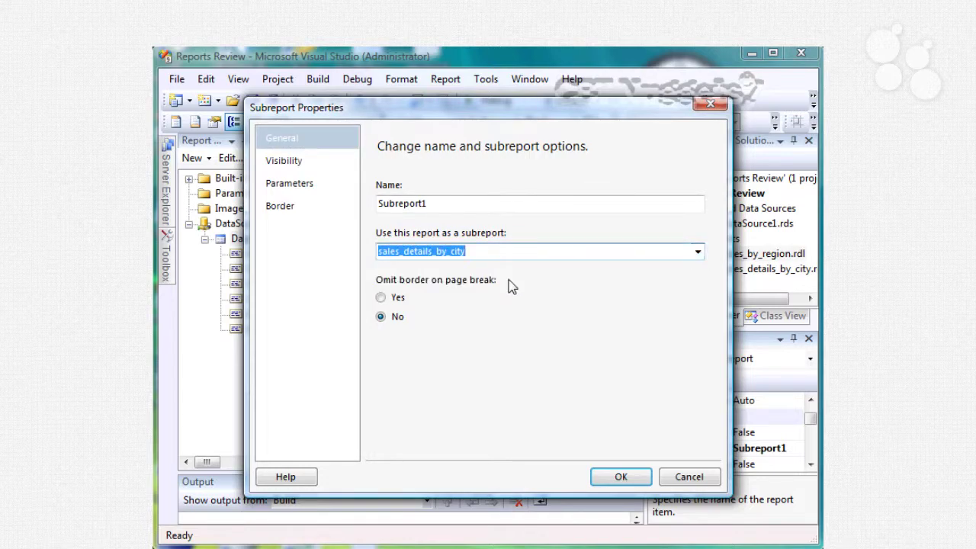
# Step: Add subreport parameter geokey with value [GeographyKey] and confirm
pyautogui.click(286, 185)
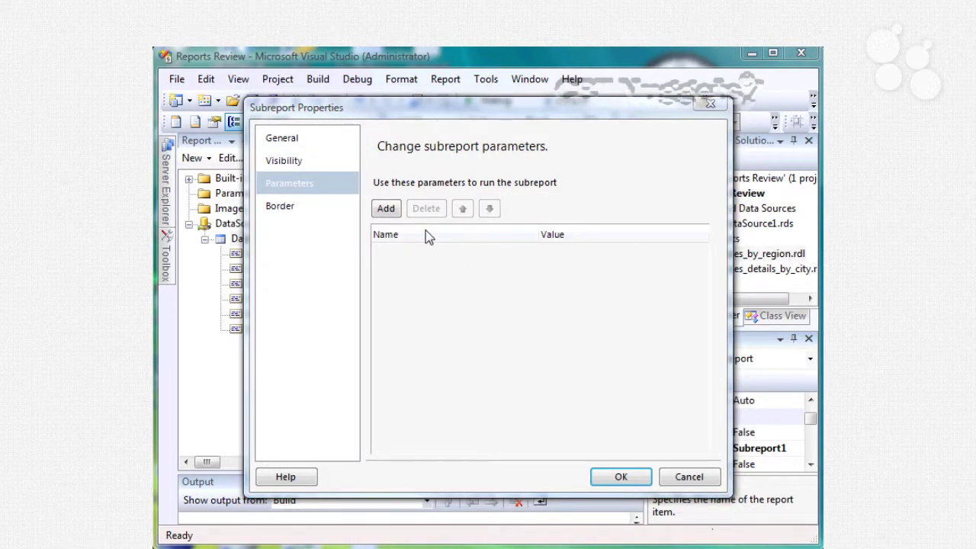
pyautogui.click(386, 209)
pyautogui.click(509, 255)
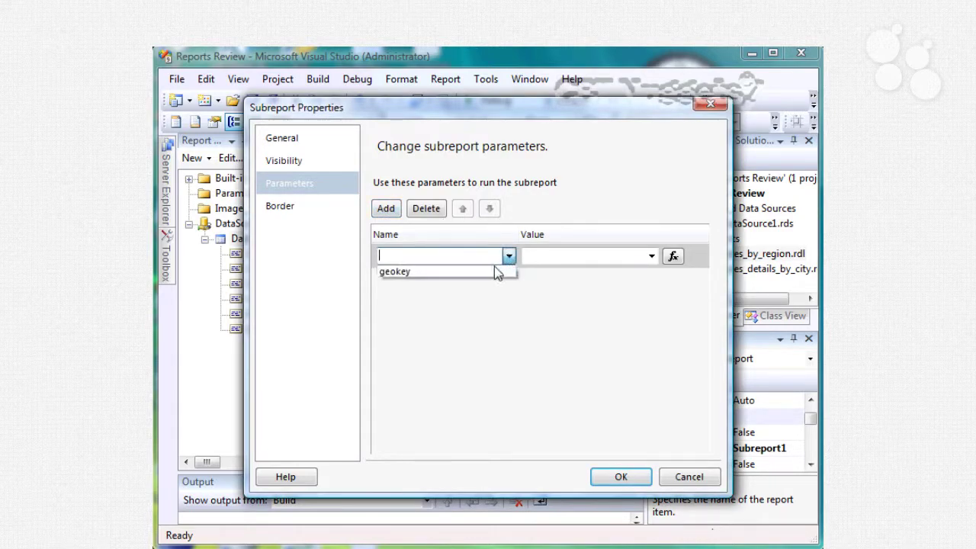
pyautogui.click(496, 274)
pyautogui.click(652, 256)
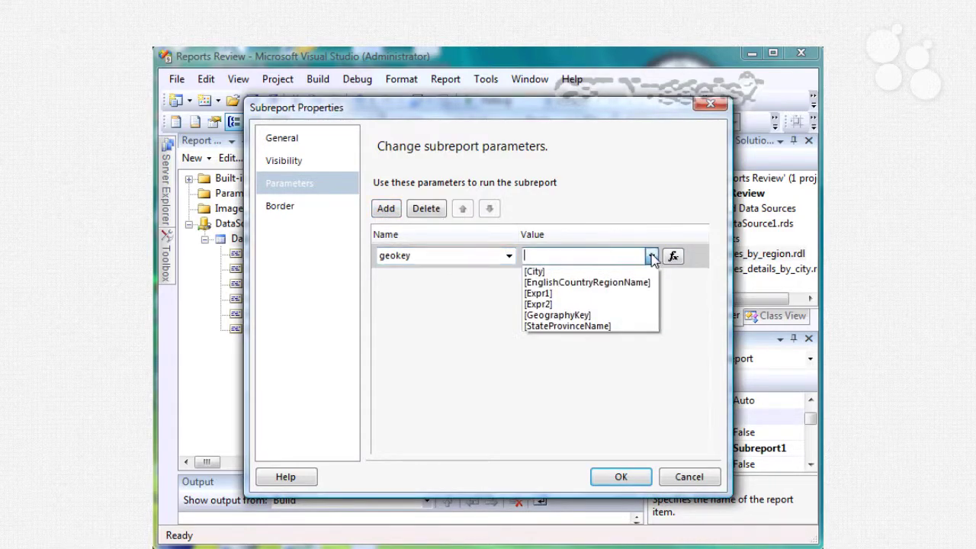
pyautogui.click(614, 315)
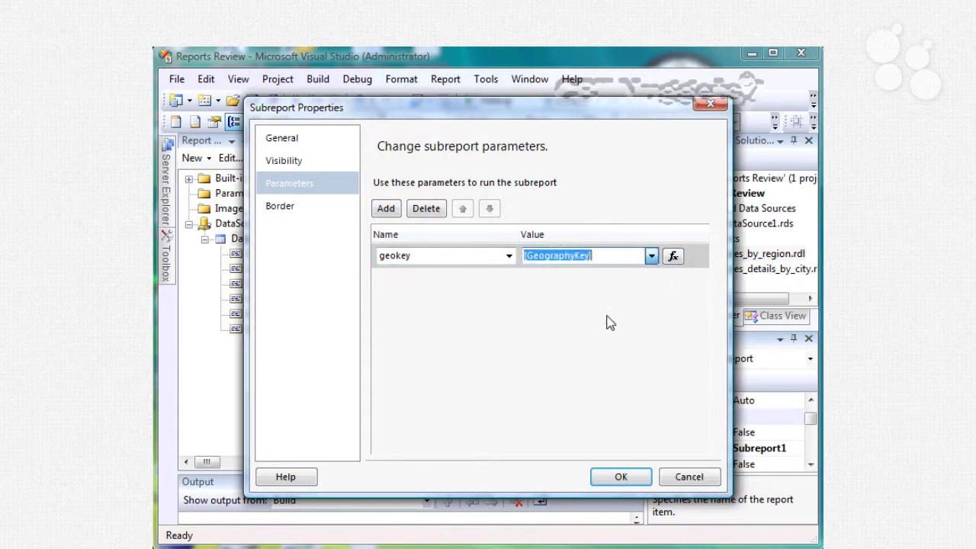
pyautogui.click(620, 477)
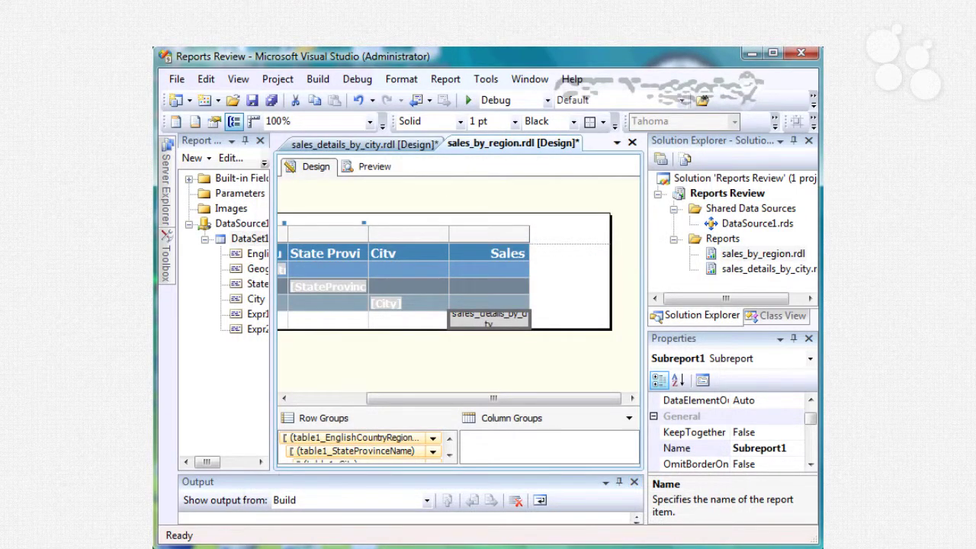
# Step: Preview sales_by_region, expand Australia, New South Wales and Coffs Harbour to show its city details, then save both reports
pyautogui.click(369, 168)
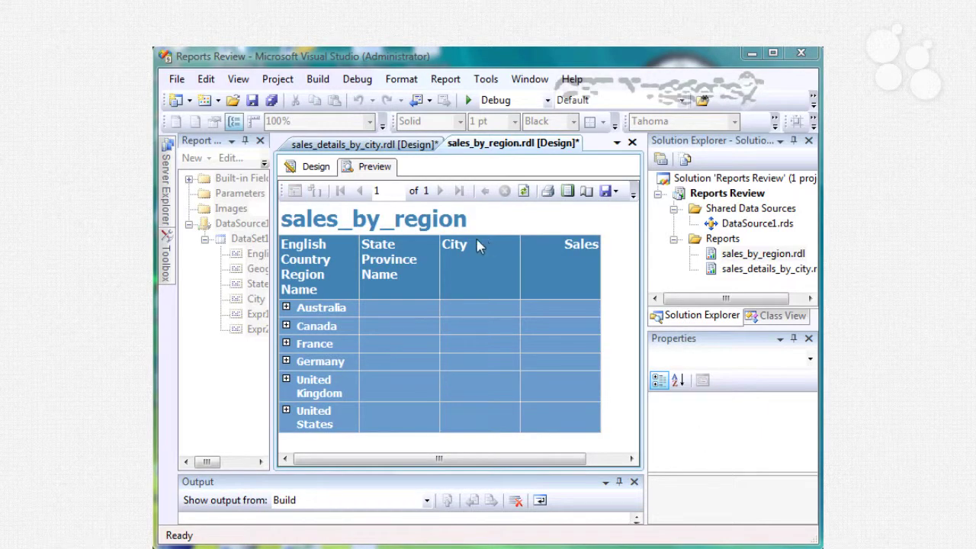
pyautogui.click(286, 307)
pyautogui.click(367, 328)
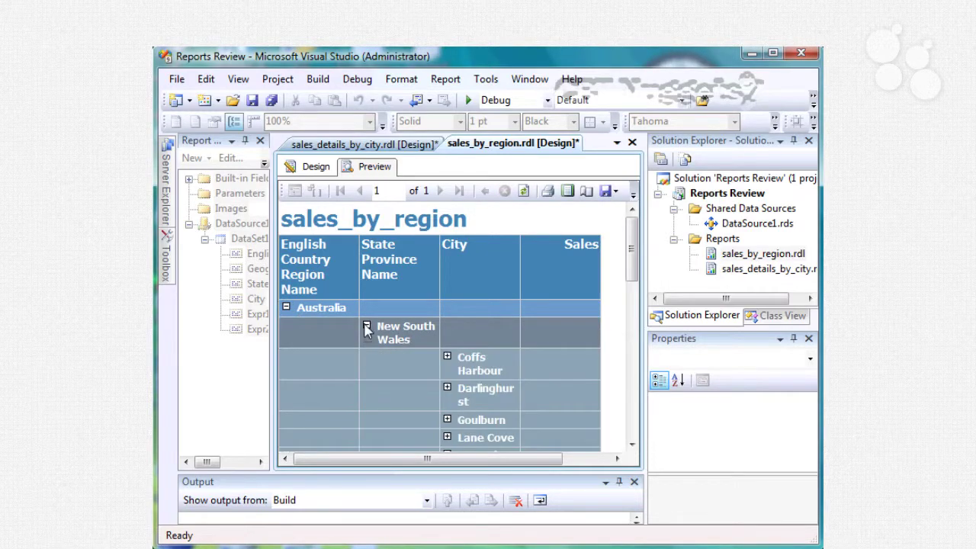
pyautogui.click(447, 356)
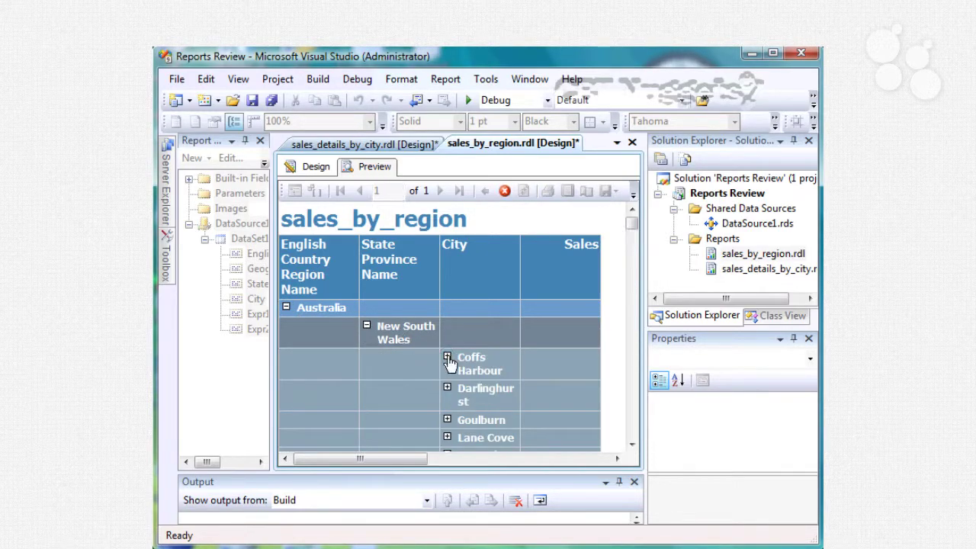
pyautogui.moveTo(414, 462); pyautogui.dragTo(462, 465)
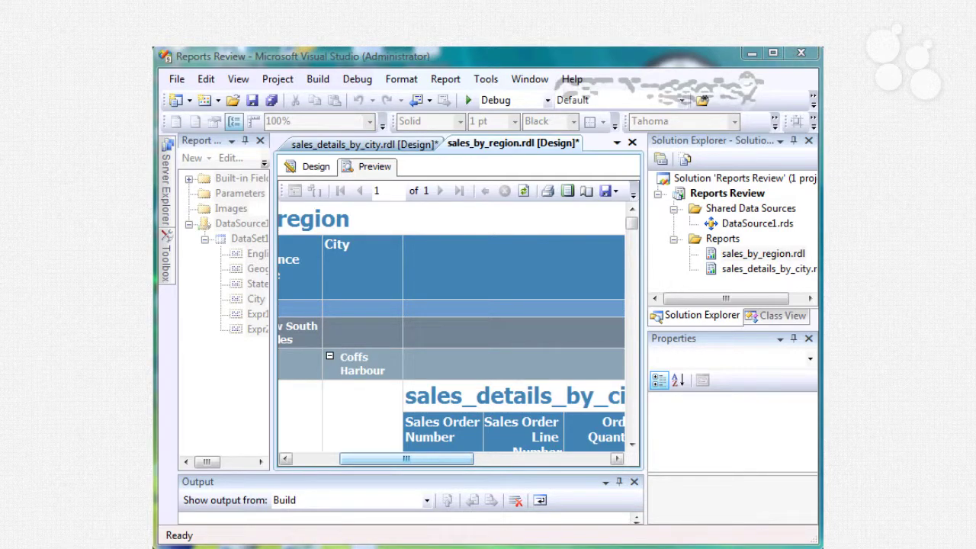
pyautogui.hotkey('ctrl', 'shift', 's')
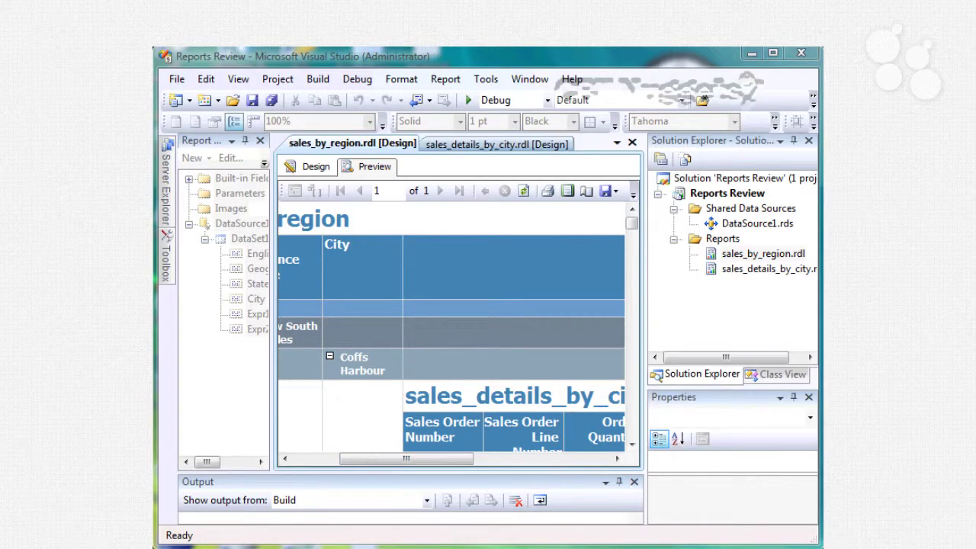
pyautogui.click(757, 197)
pyautogui.rightClick(757, 197)
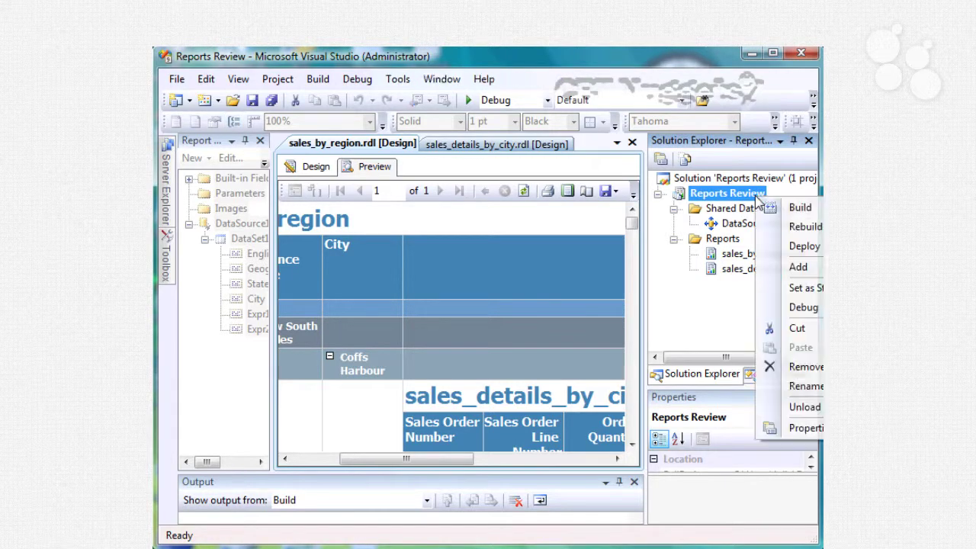
pyautogui.click(817, 430)
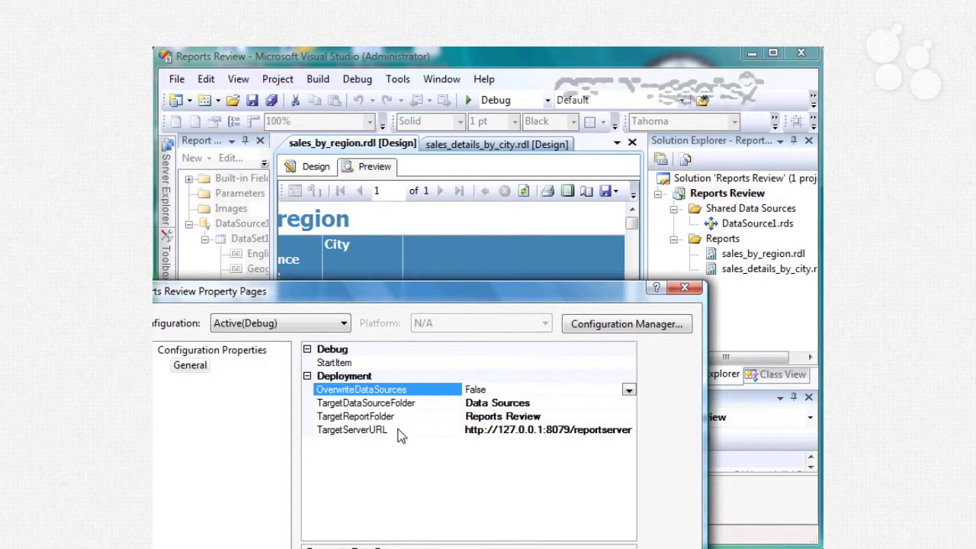
pyautogui.click(493, 433)
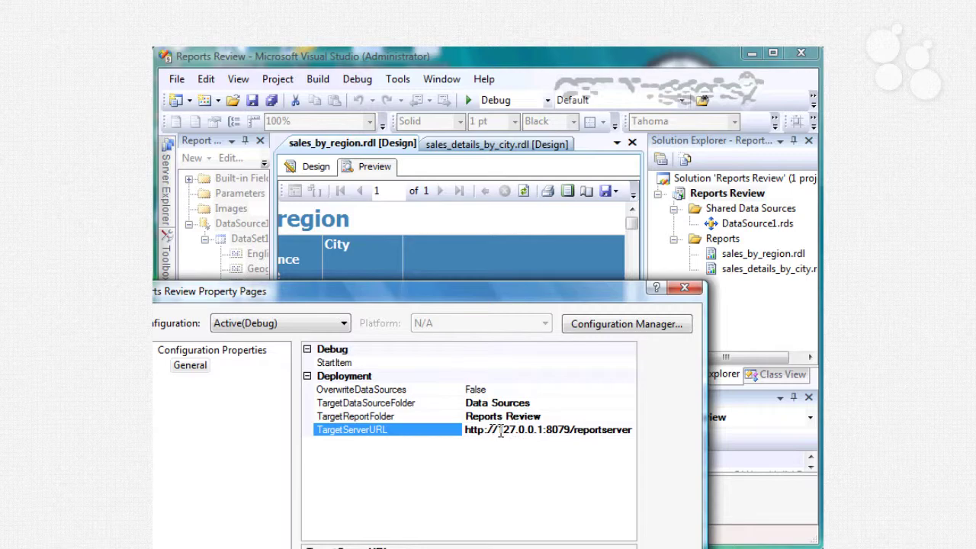
pyautogui.moveTo(497, 429); pyautogui.dragTo(541, 429)
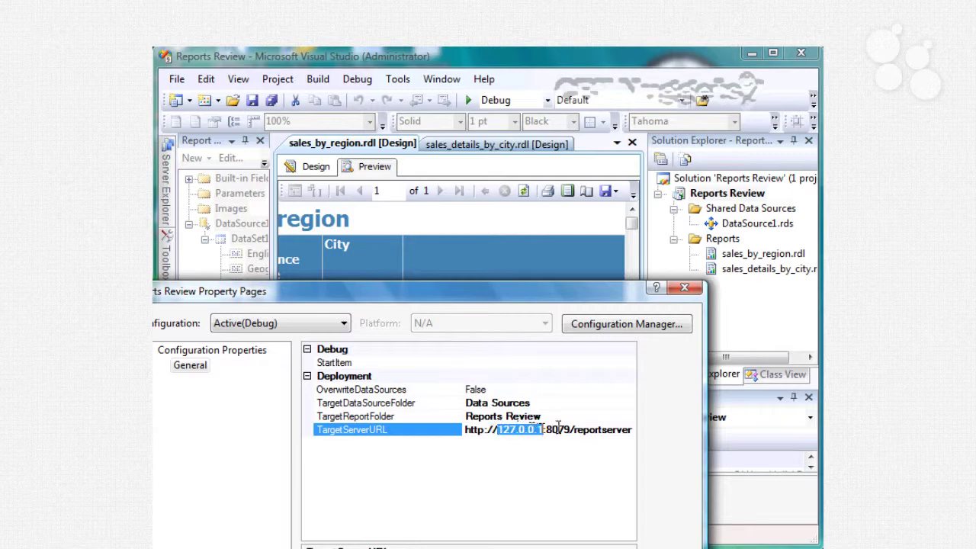
pyautogui.click(557, 430)
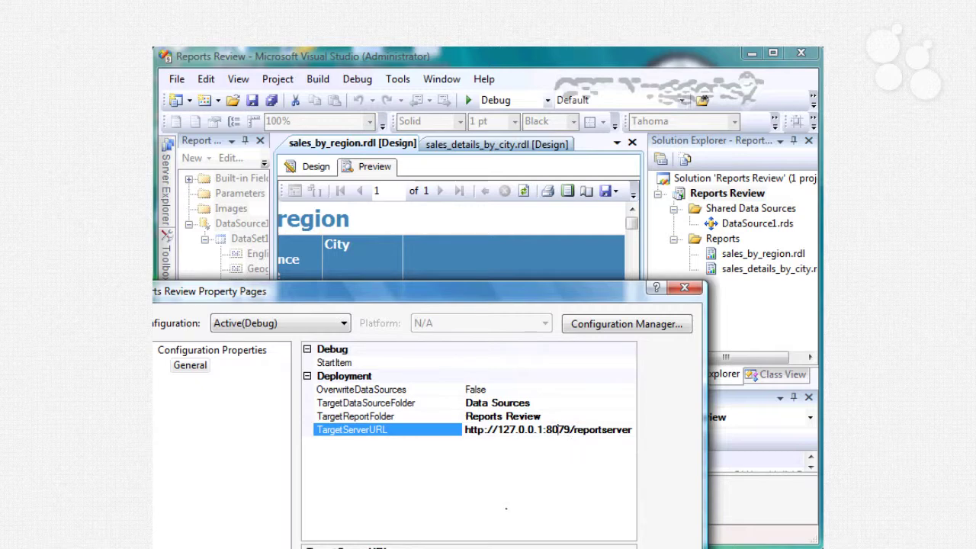
pyautogui.press('Return')
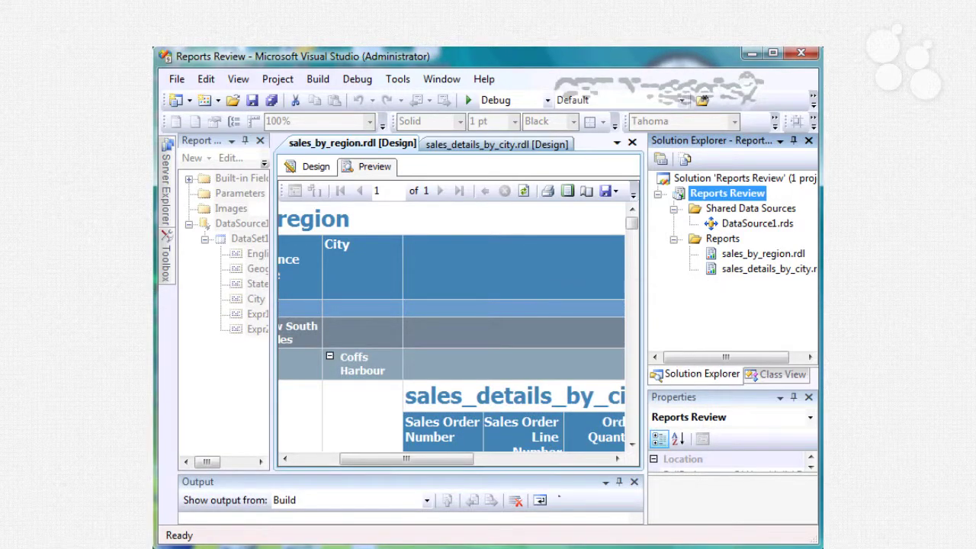
pyautogui.hotkey('alt', 'Tab')
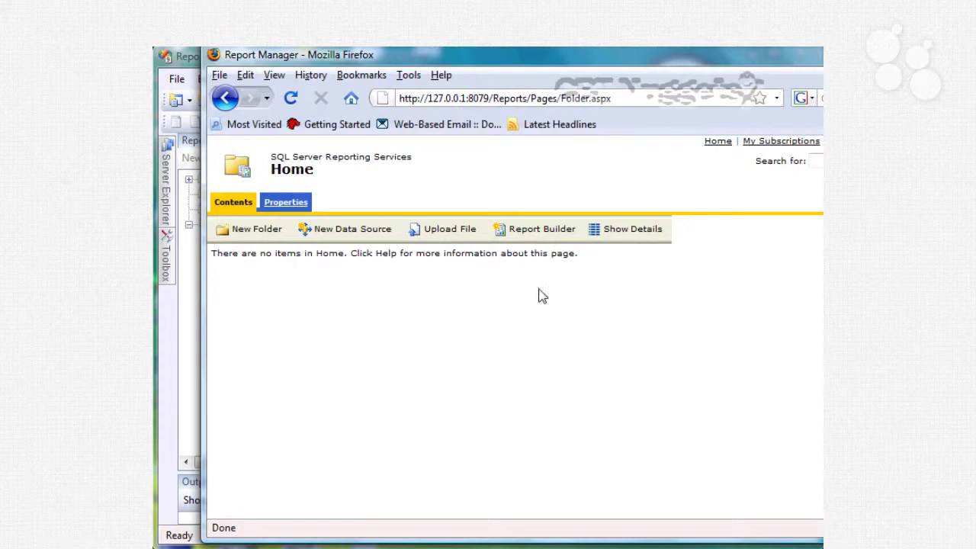
pyautogui.moveTo(710, 56); pyautogui.dragTo(668, 59)
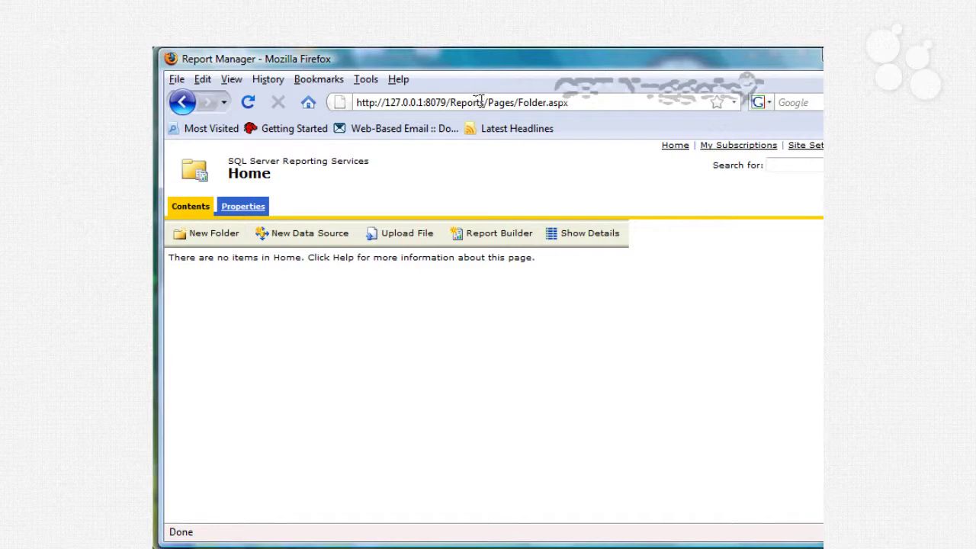
pyautogui.moveTo(481, 103); pyautogui.dragTo(696, 83)
pyautogui.press('Return')
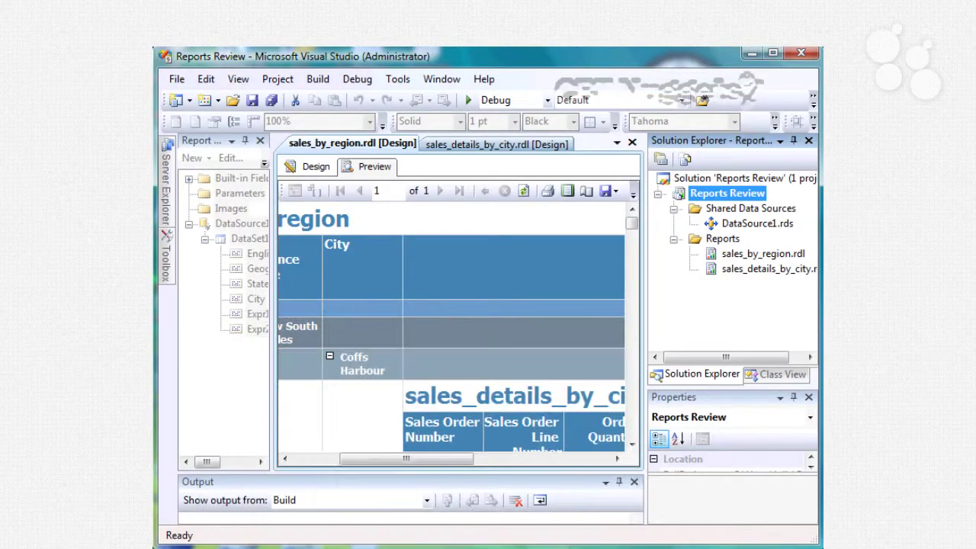
# Step: Deploy the Reports Review project to the report server and return to Report Manager
pyautogui.rightClick(732, 195)
pyautogui.click(779, 244)
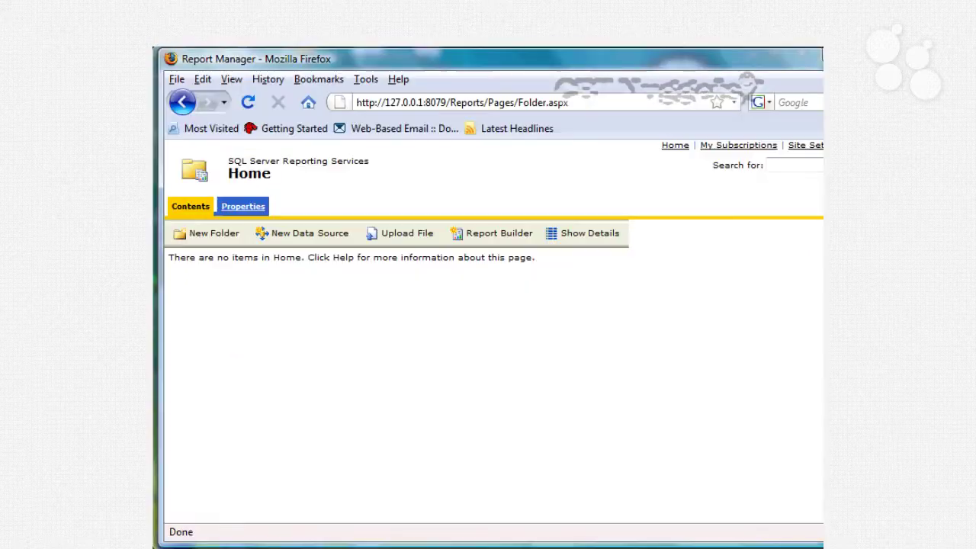
pyautogui.click(252, 103)
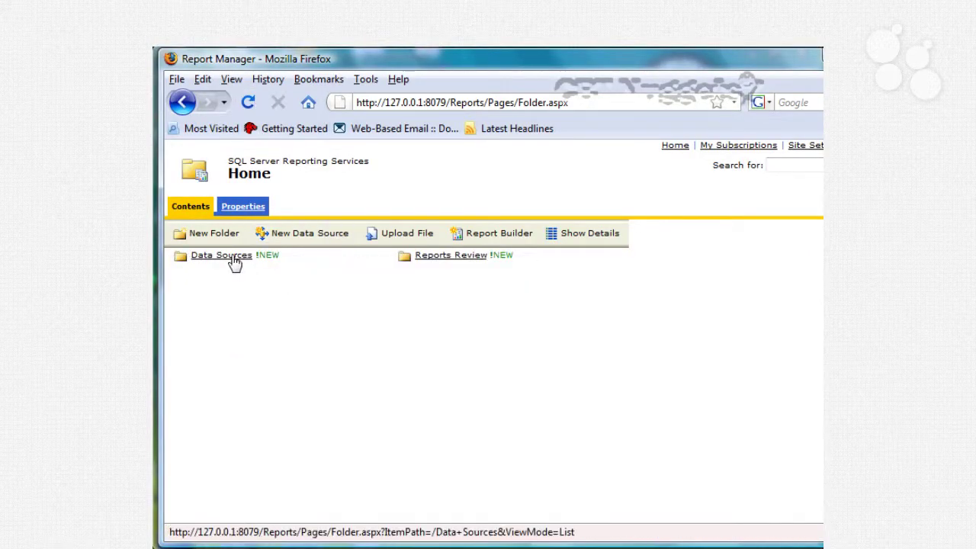
# Step: Open Reports Review's sales_by_region report and expand Australia, New South Wales and Coffs Harbour
pyautogui.click(447, 260)
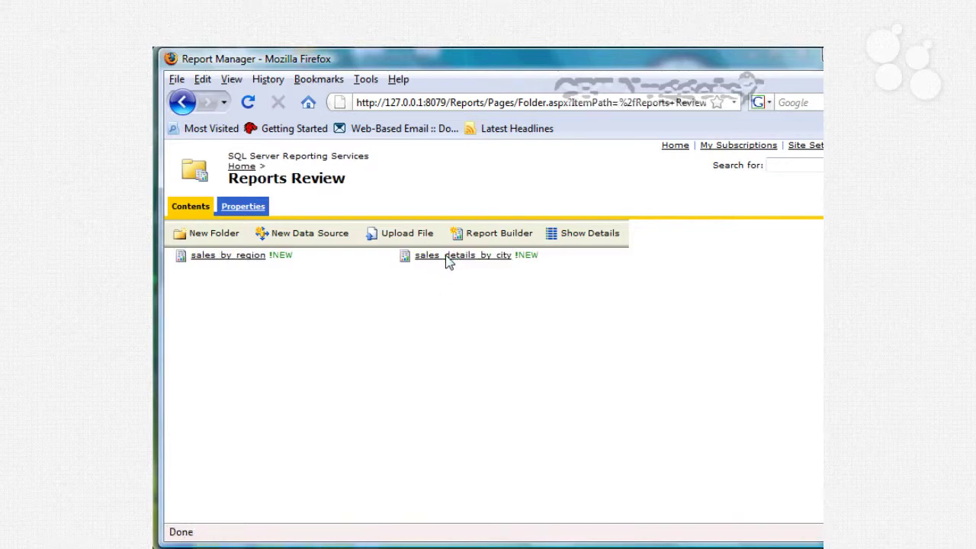
pyautogui.click(257, 257)
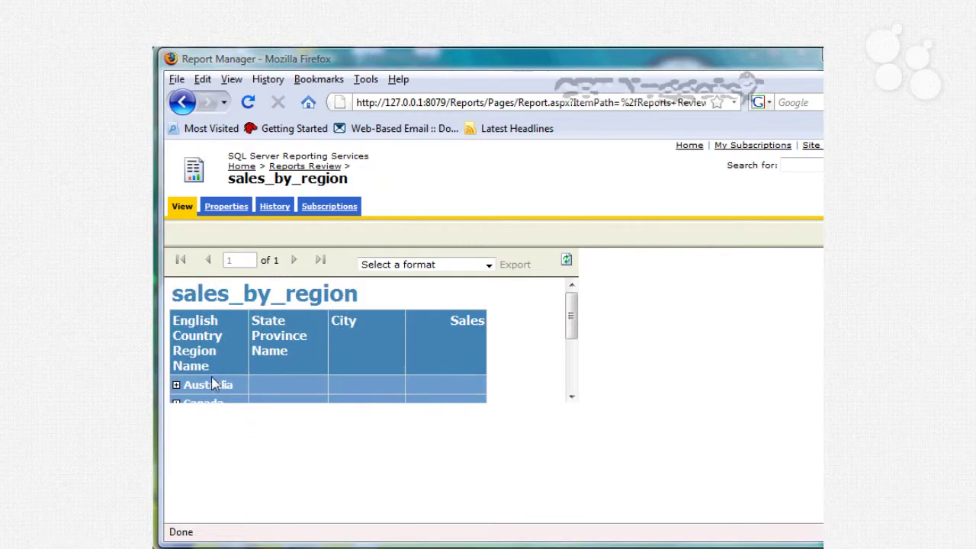
pyautogui.click(176, 387)
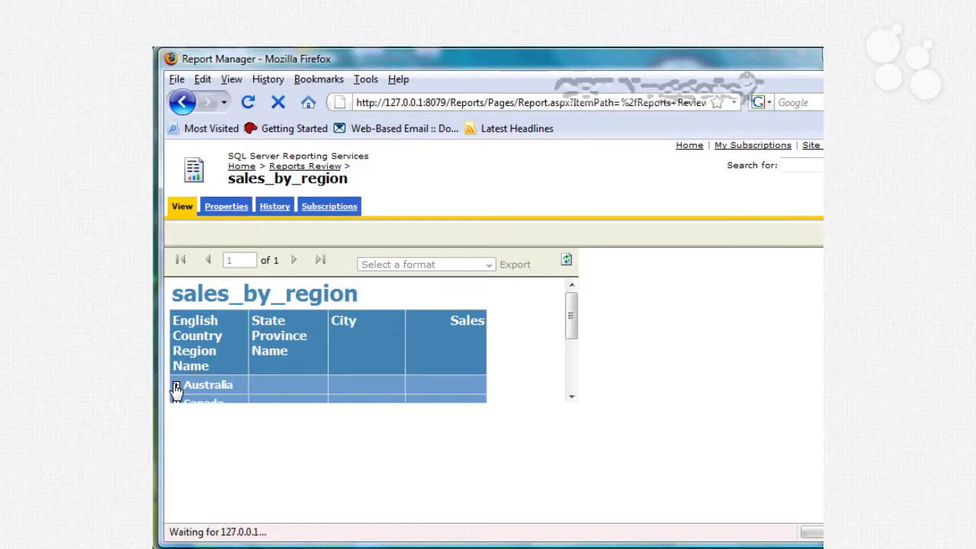
pyautogui.click(571, 397)
pyautogui.click(256, 371)
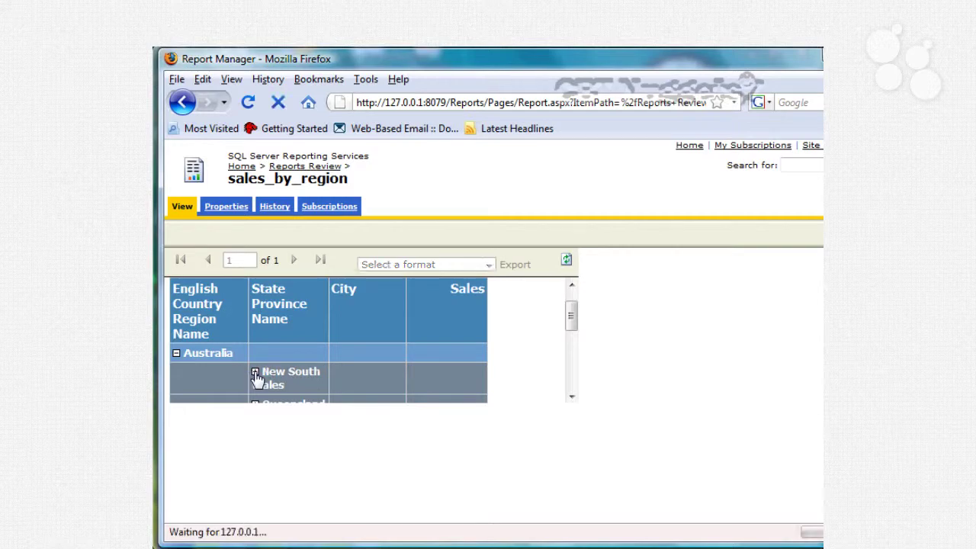
pyautogui.click(571, 397)
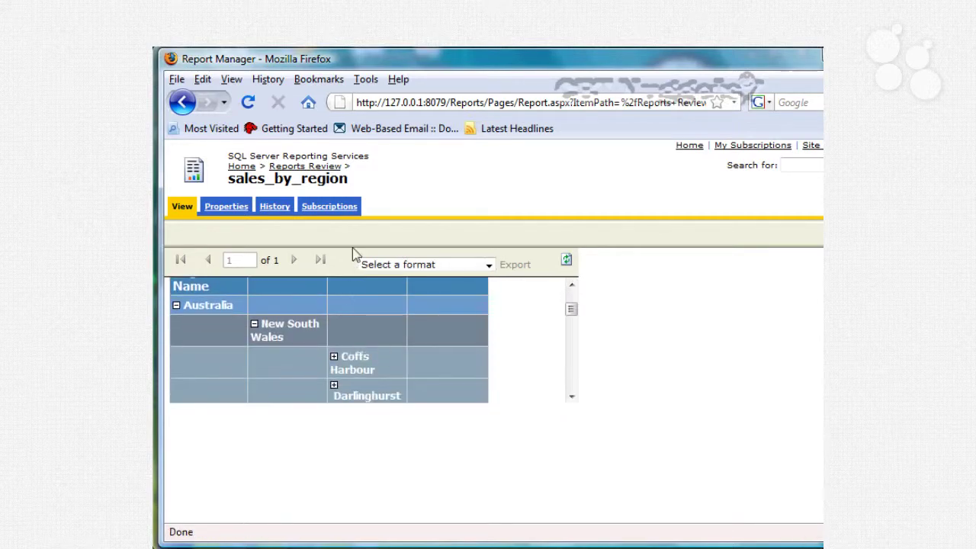
pyautogui.click(334, 356)
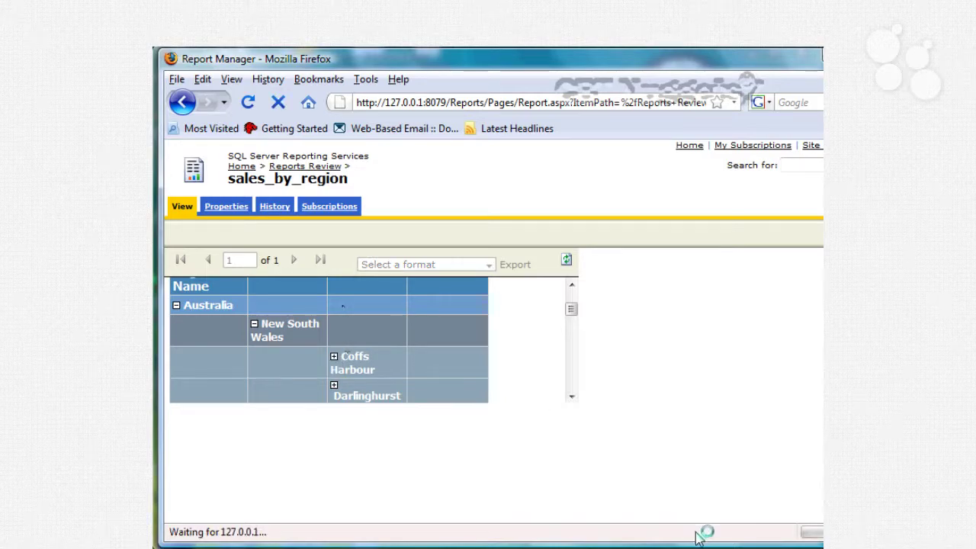